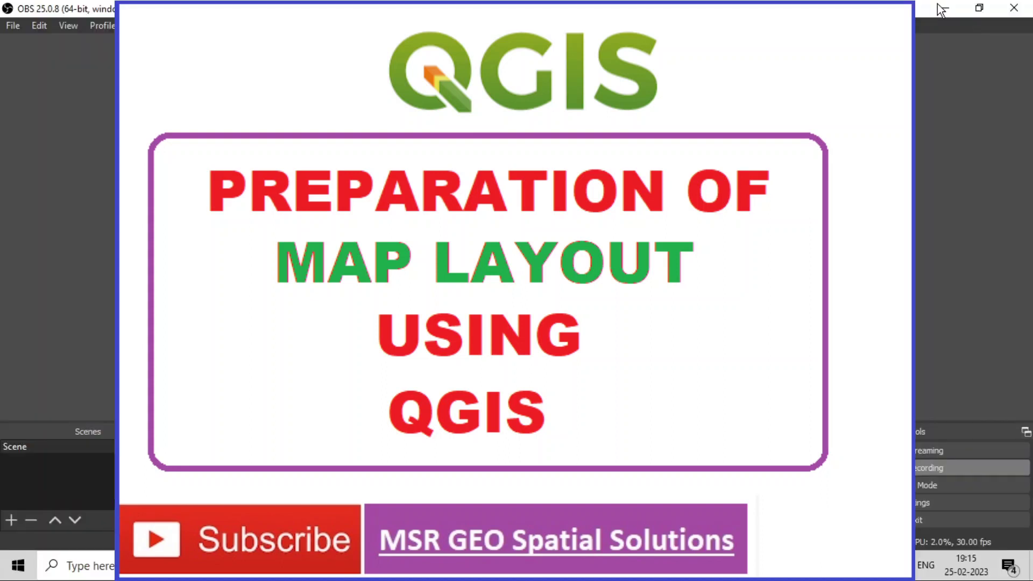
# Switch to QGIS and create a new print layout titled LAYOUT1
pyautogui.click(945, 10)
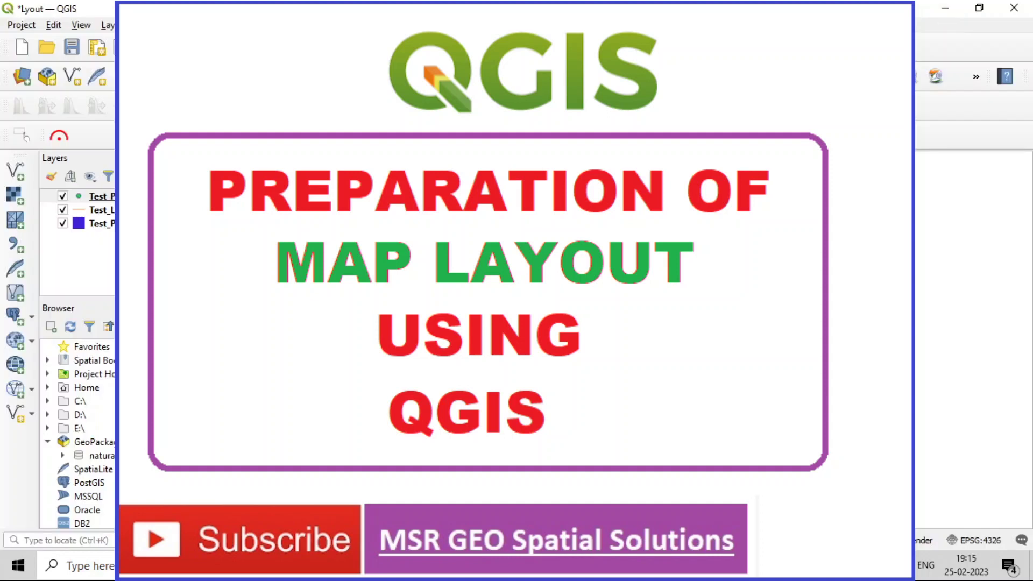
pyautogui.moveTo(347, 169); pyautogui.dragTo(929, 514)
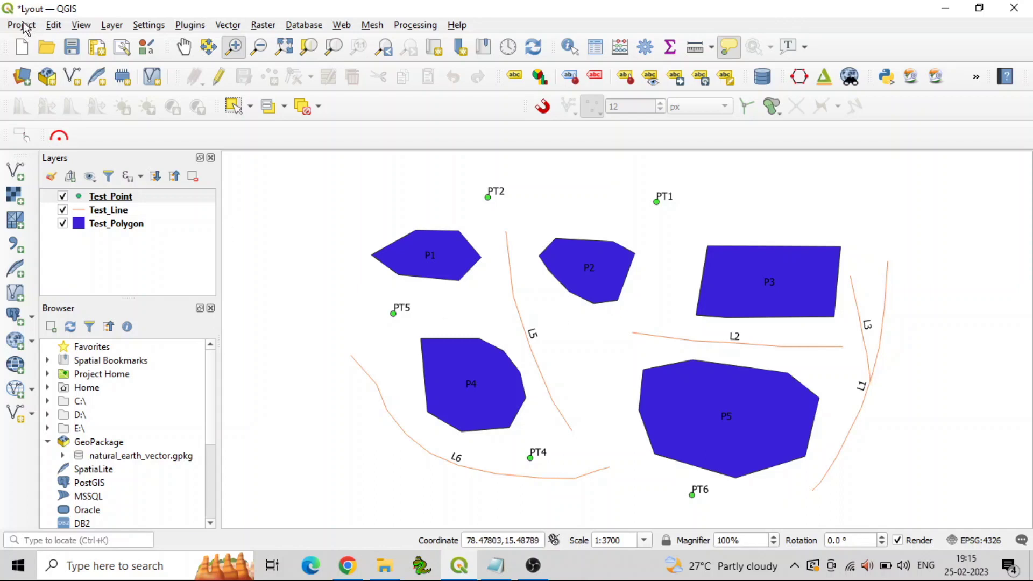
pyautogui.click(24, 25)
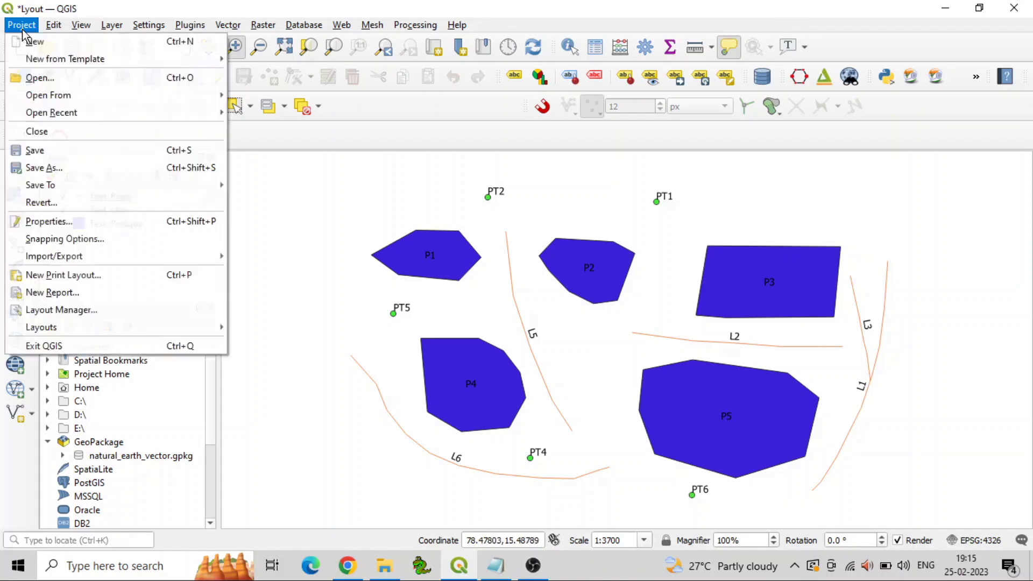
pyautogui.click(80, 276)
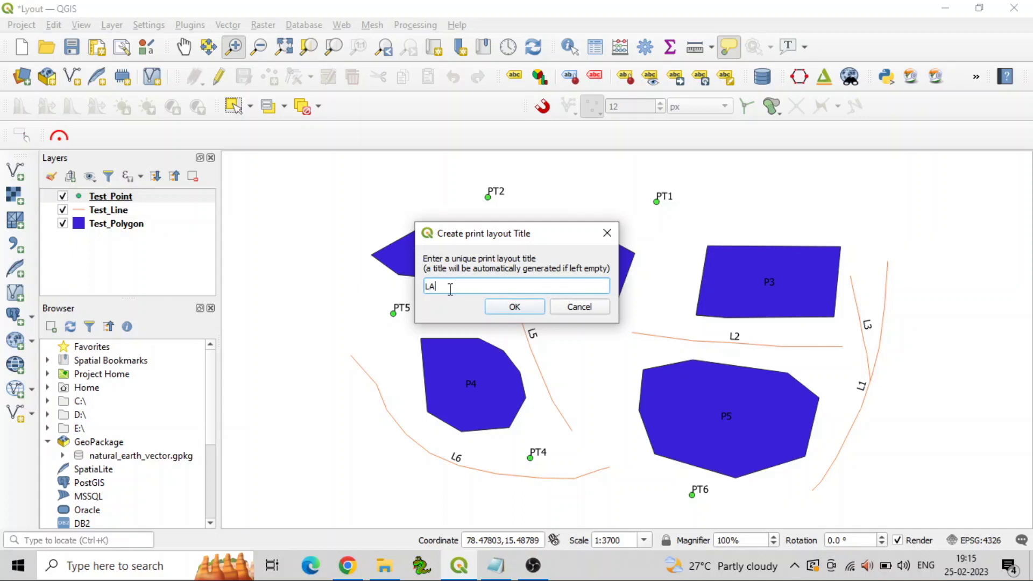
pyautogui.click(505, 306)
pyautogui.click(504, 296)
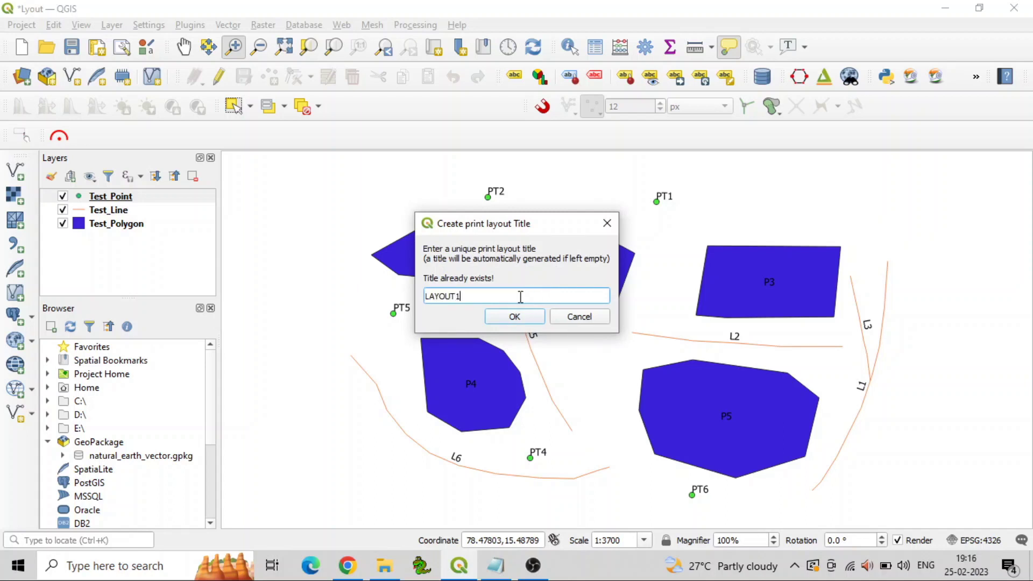
pyautogui.click(514, 316)
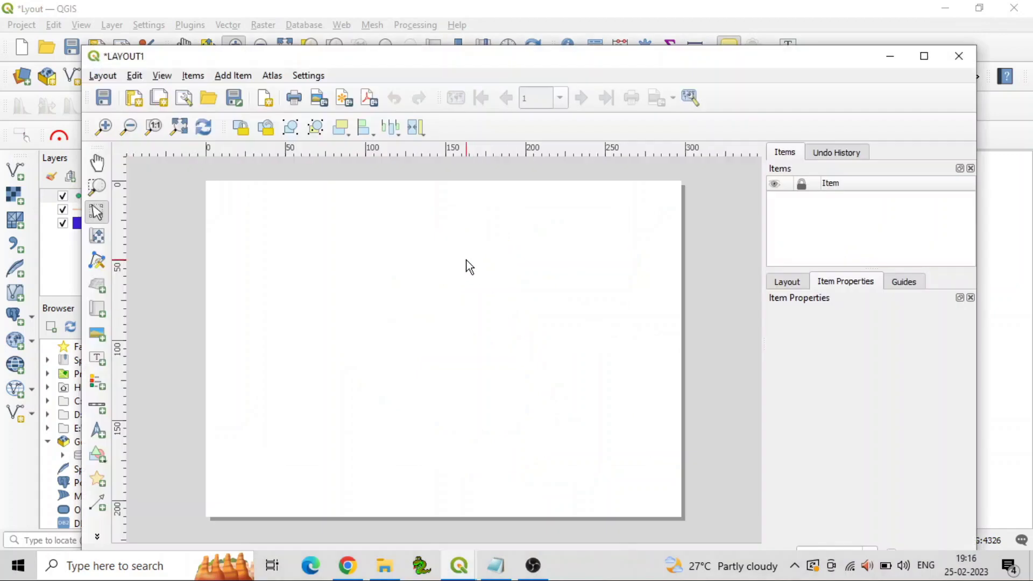
# Set up the layout page as A4 in landscape orientation and move the layout window up
pyautogui.click(104, 76)
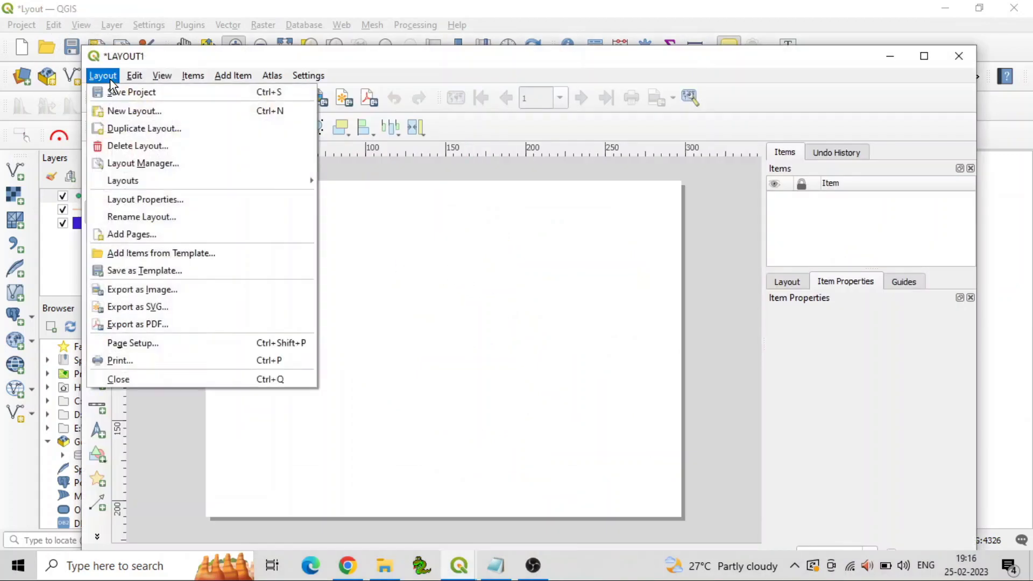
pyautogui.click(164, 342)
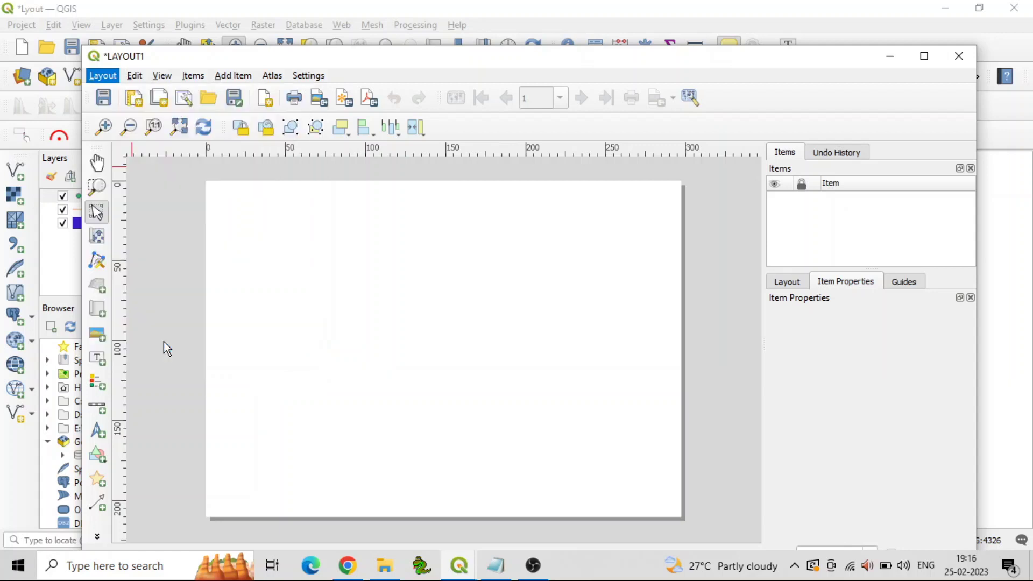
pyautogui.moveTo(216, 115); pyautogui.dragTo(393, 129)
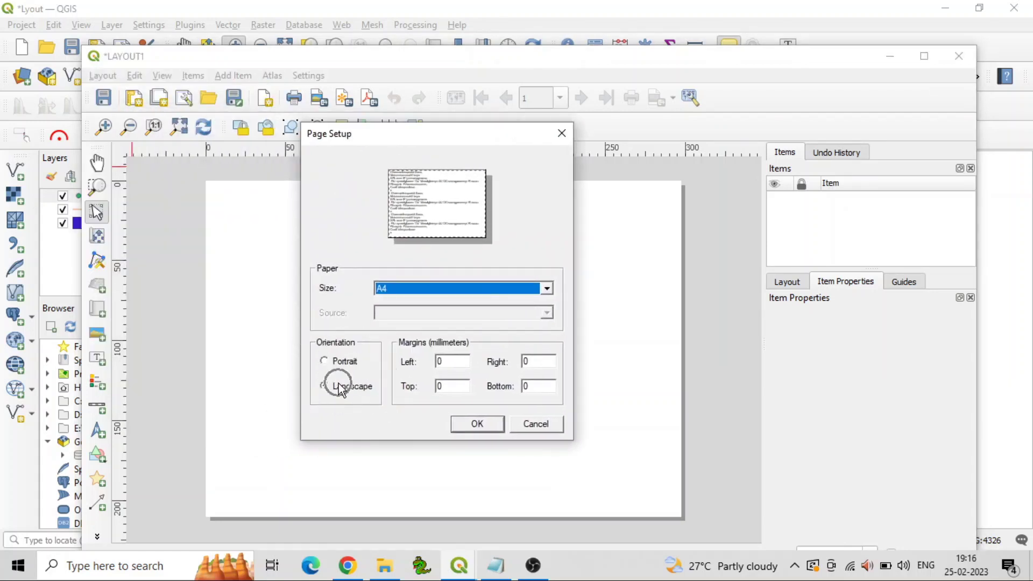
pyautogui.click(398, 290)
pyautogui.click(398, 288)
pyautogui.click(473, 424)
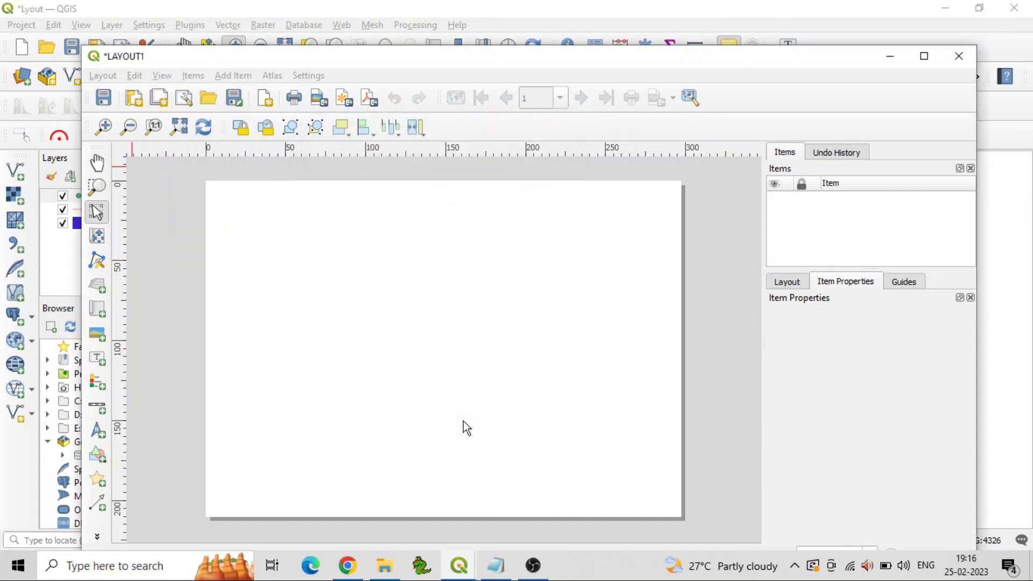
pyautogui.moveTo(531, 61); pyautogui.dragTo(531, 41)
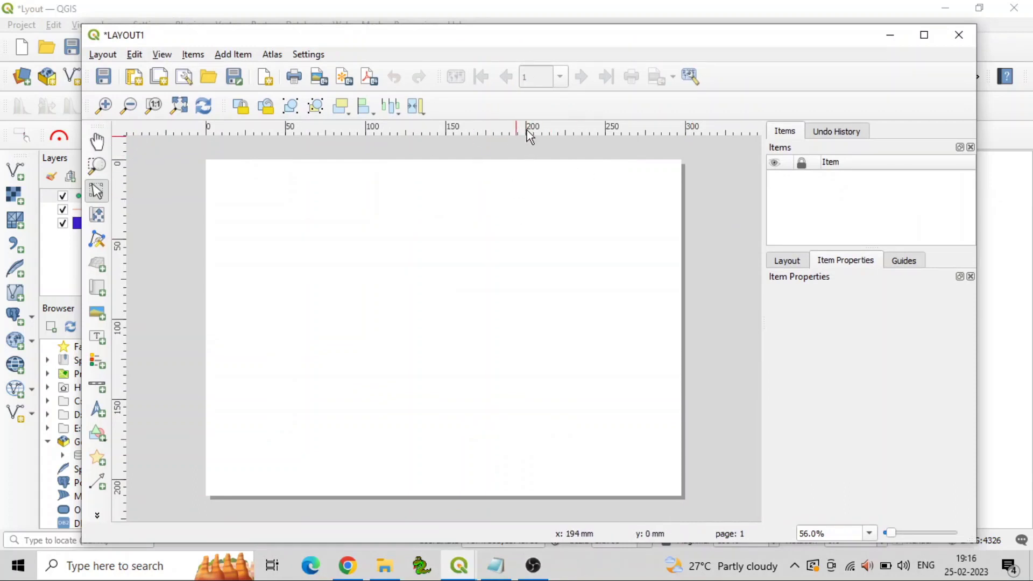
# Add a map frame about 200 mm wide and 130 mm high to the central part of the page
pyautogui.click(232, 54)
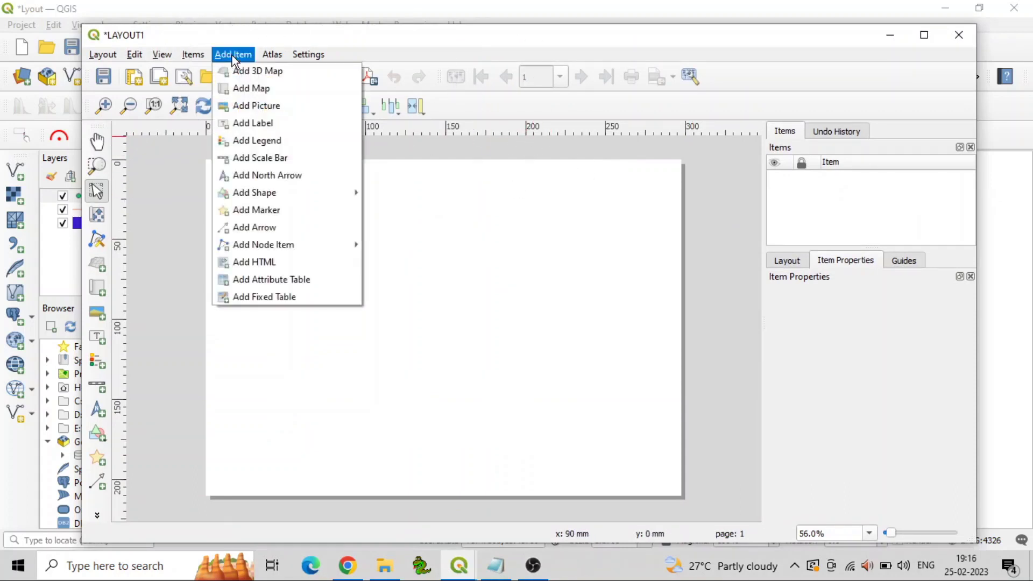
pyautogui.click(279, 90)
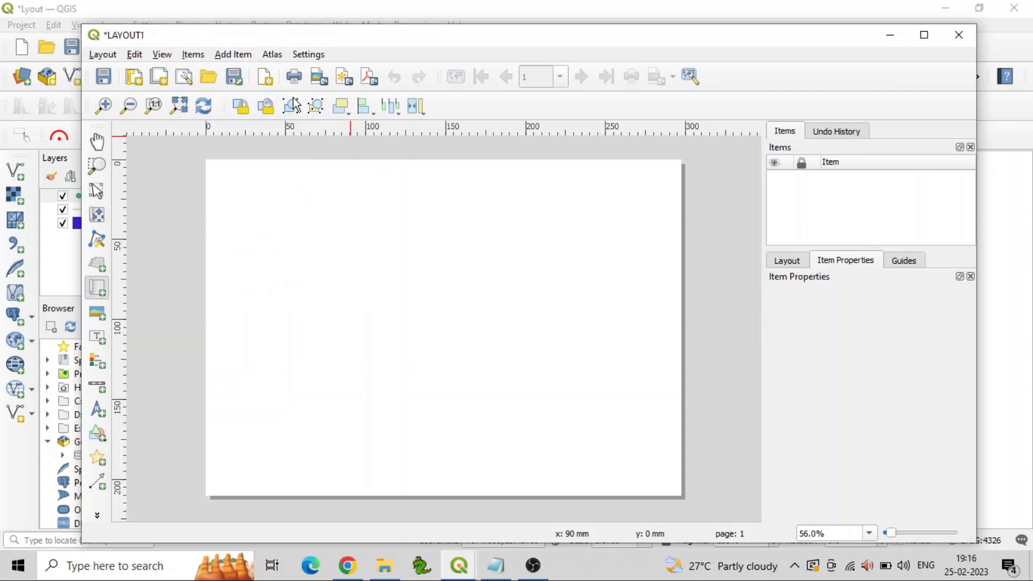
pyautogui.moveTo(255, 236); pyautogui.dragTo(573, 446)
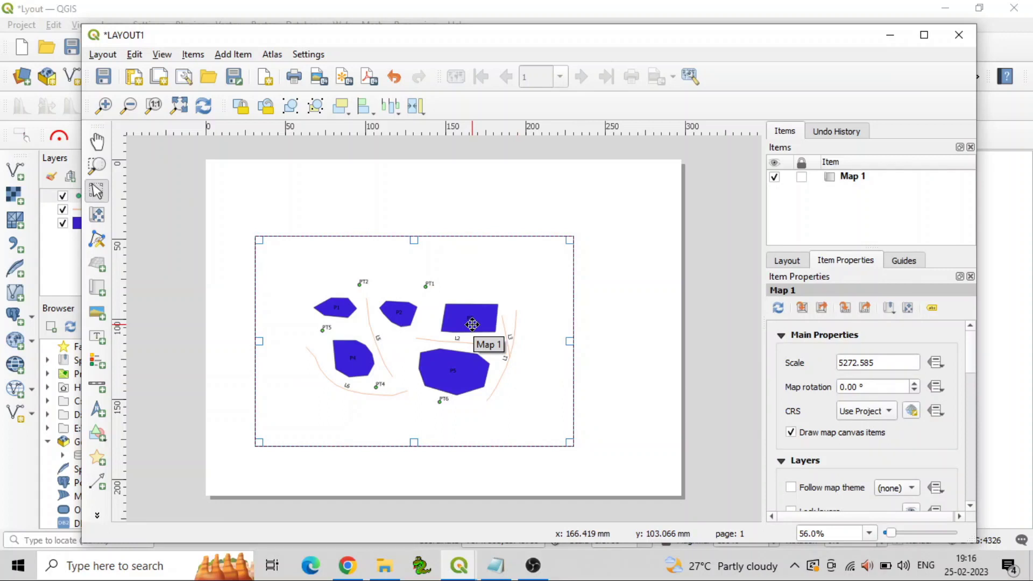
# Zoom the map content out one level inside its frame and back in
pyautogui.click(96, 217)
pyautogui.scroll(-1, 401, 337)
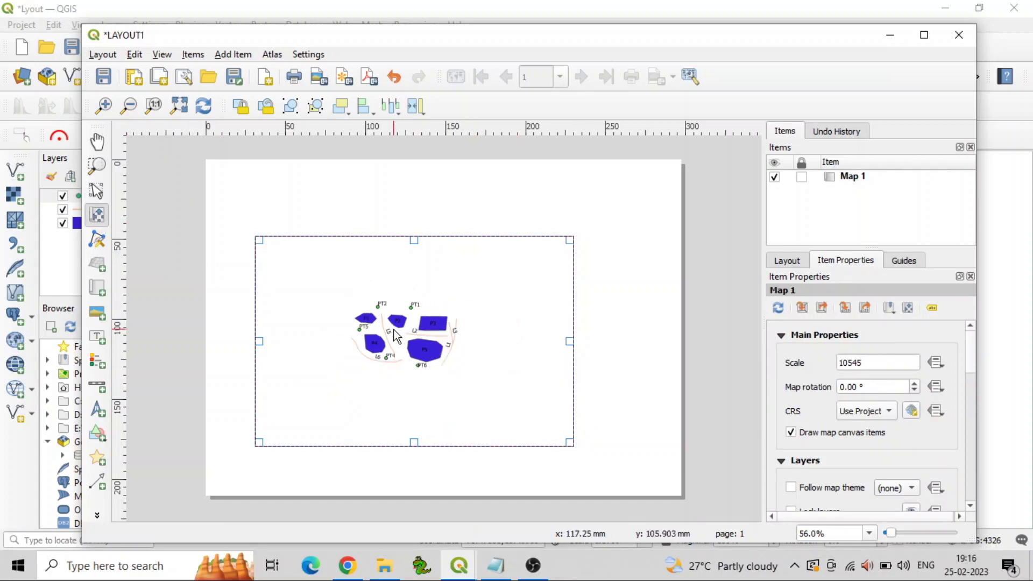
pyautogui.scroll(1, 396, 336)
pyautogui.click(97, 188)
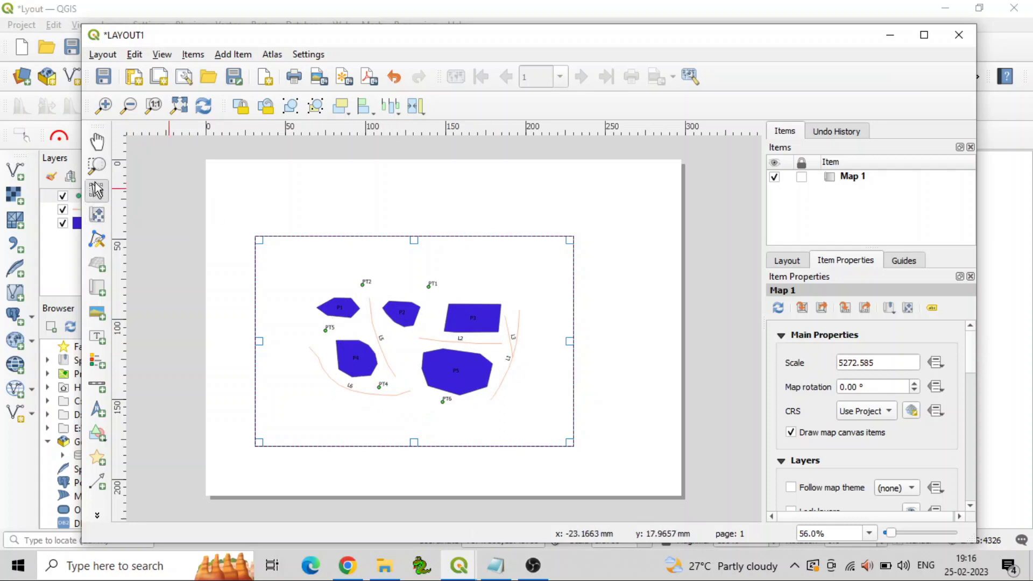
# Move the map frame about 5 mm towards the left edge of the page and deselect it
pyautogui.click(605, 304)
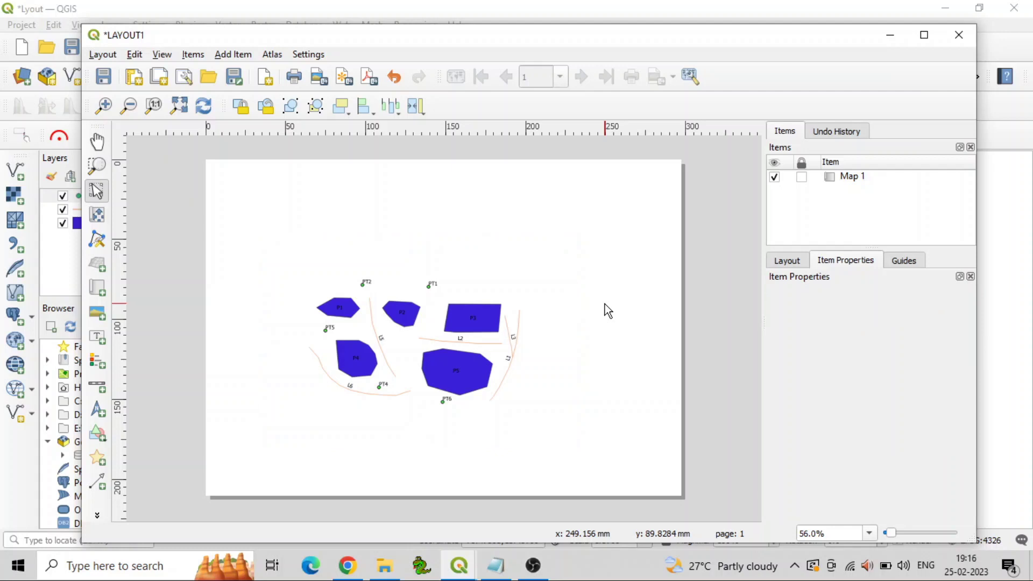
pyautogui.click(418, 340)
pyautogui.moveTo(431, 332); pyautogui.dragTo(421, 332)
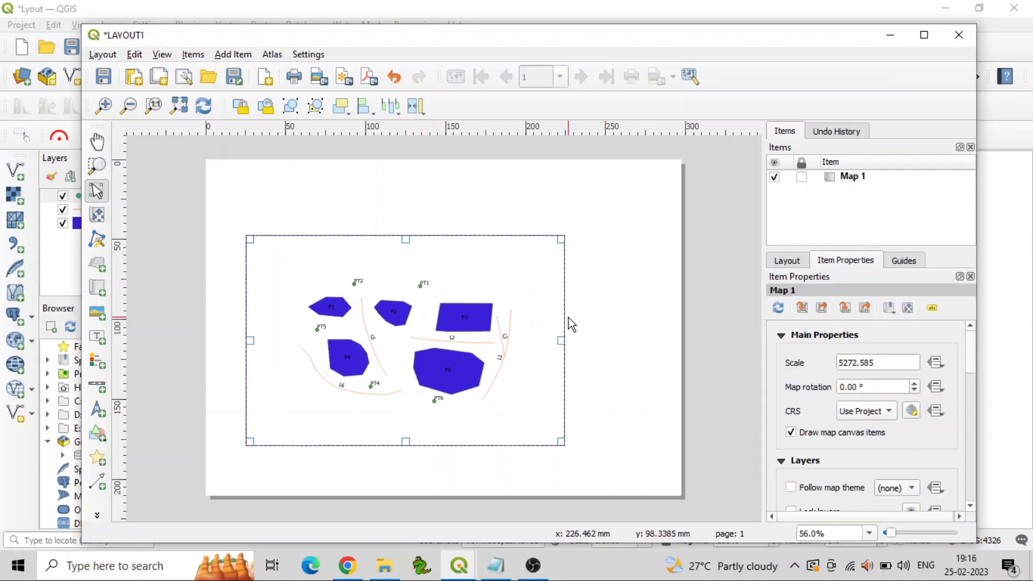
pyautogui.click(594, 324)
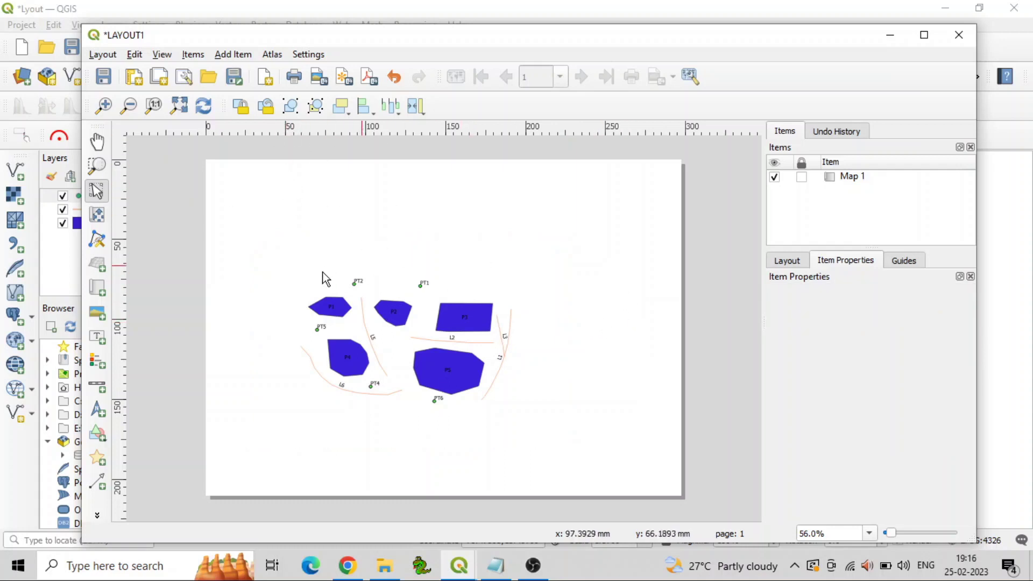
# Add a legend in the empty area to the right of the map features
pyautogui.click(234, 54)
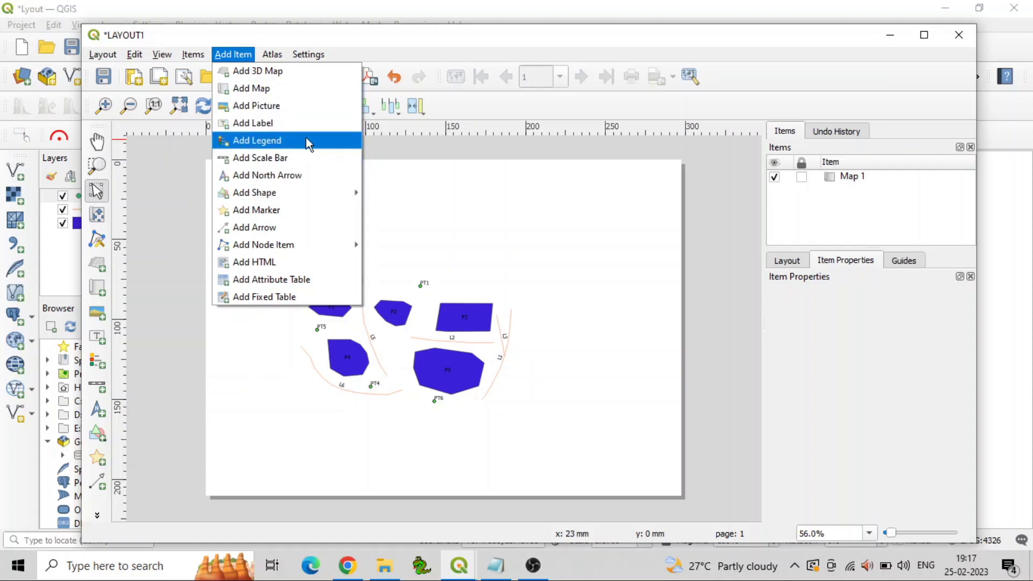
pyautogui.click(281, 146)
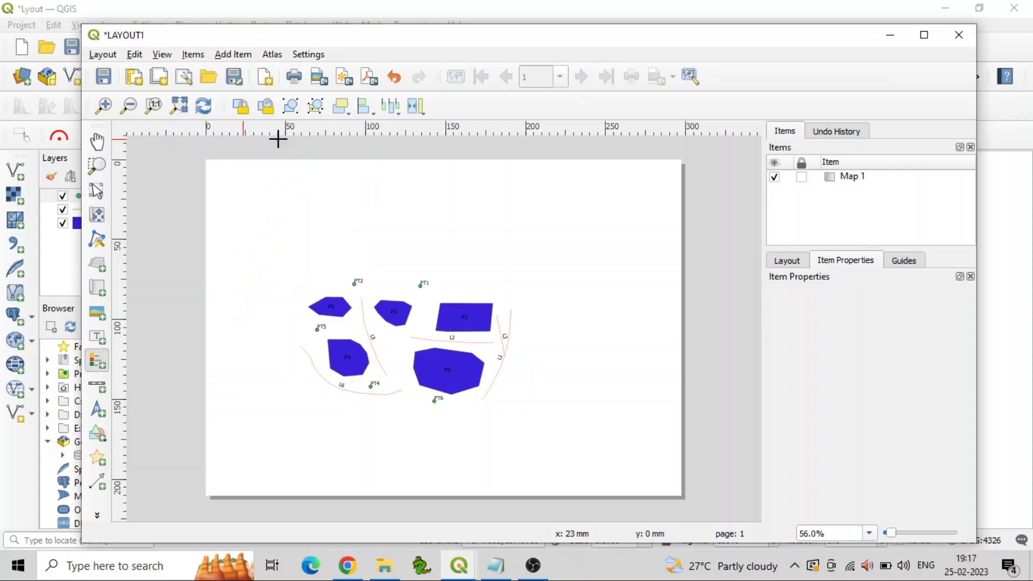
pyautogui.moveTo(558, 257); pyautogui.dragTo(648, 385)
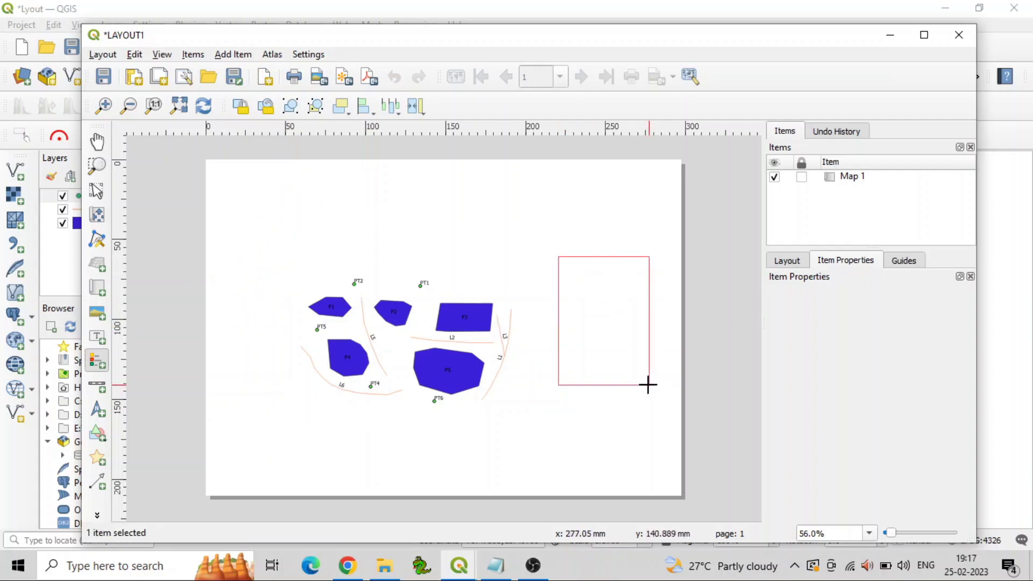
pyautogui.click(607, 332)
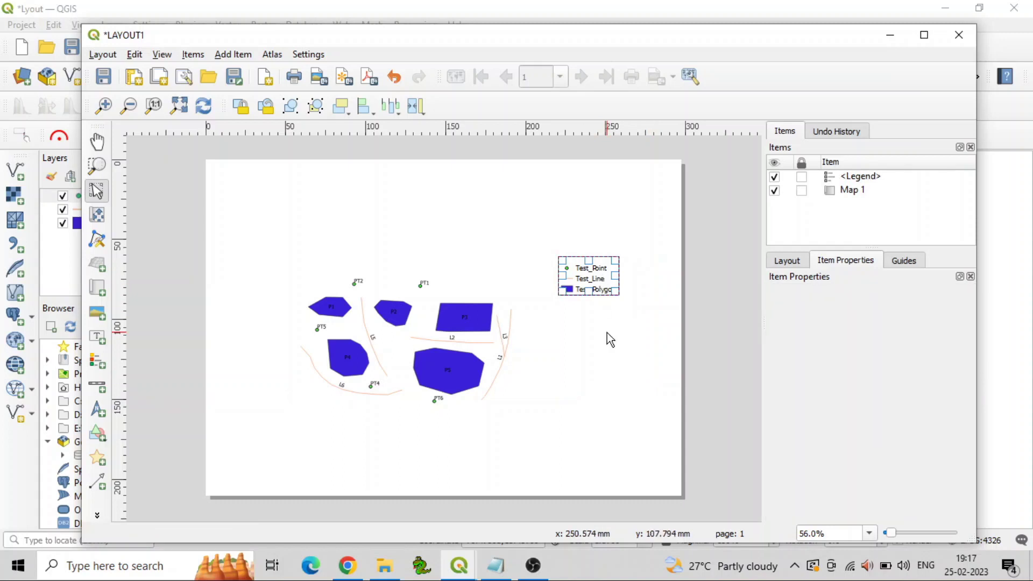
# Add a scale bar below the map features near the lower left of the page
pyautogui.click(246, 56)
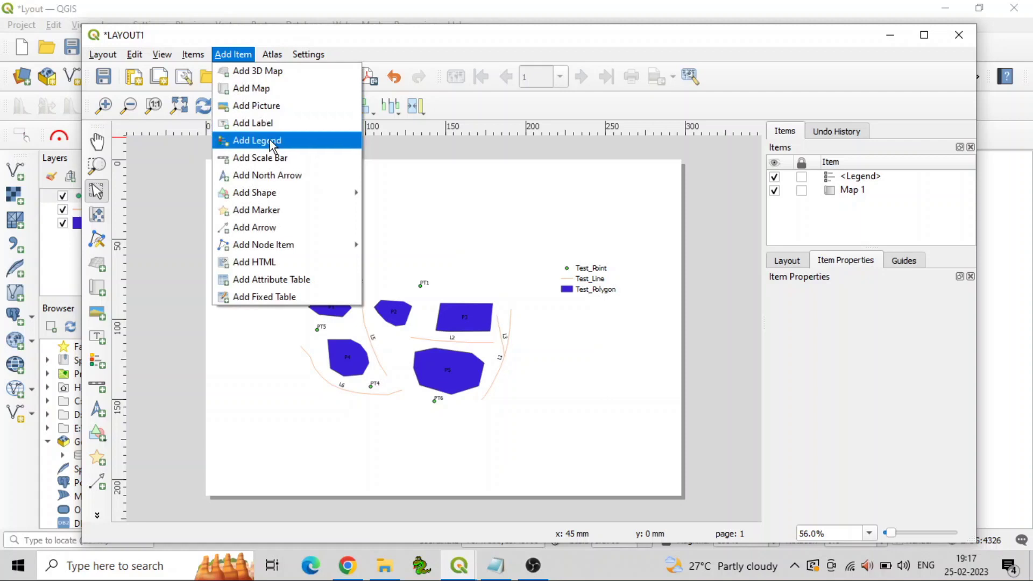
pyautogui.moveTo(281, 197)
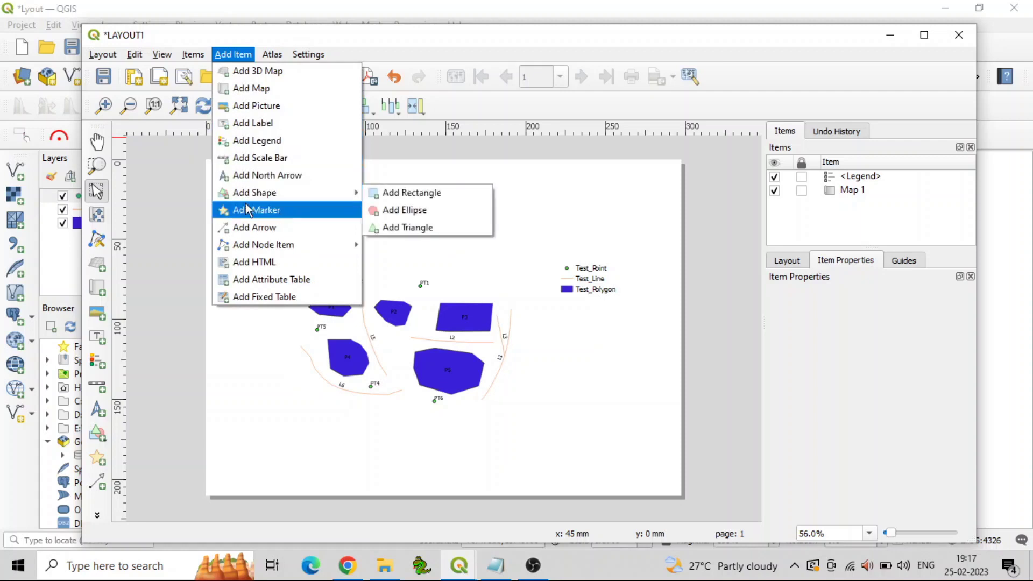
pyautogui.click(295, 158)
pyautogui.moveTo(278, 432); pyautogui.dragTo(398, 457)
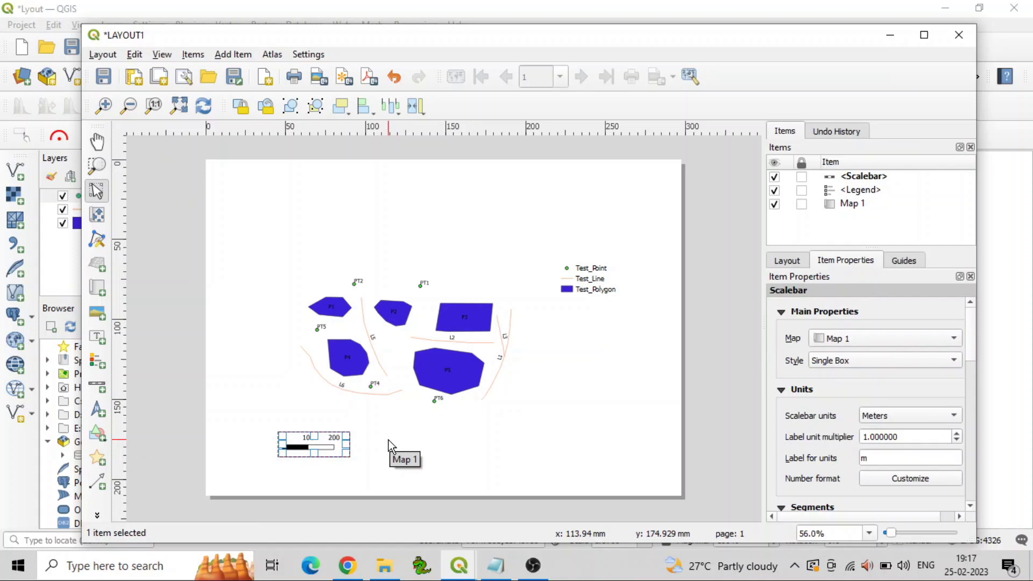
pyautogui.click(272, 231)
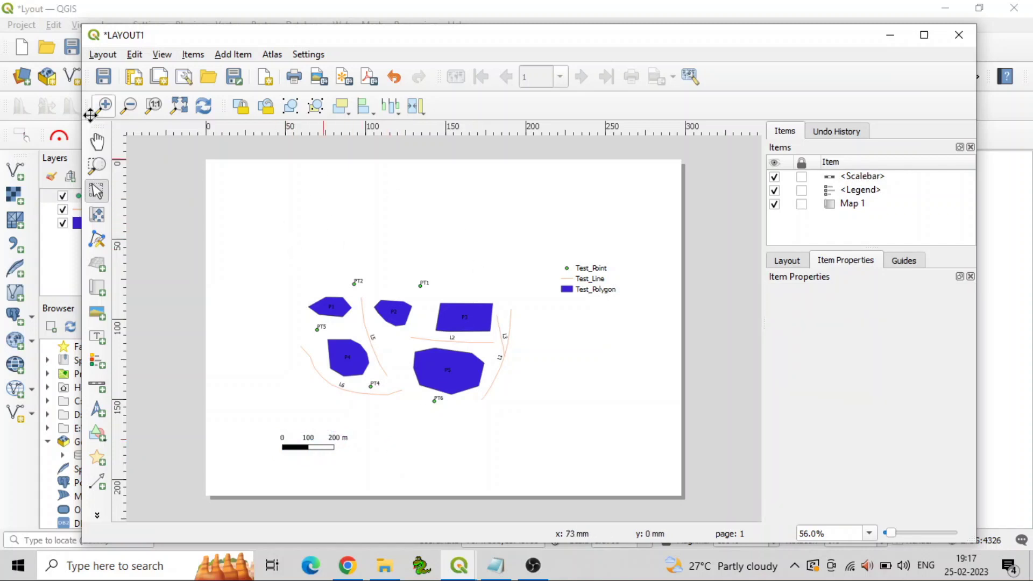
# Add a north arrow above the legend in the upper right of the page
pyautogui.click(233, 54)
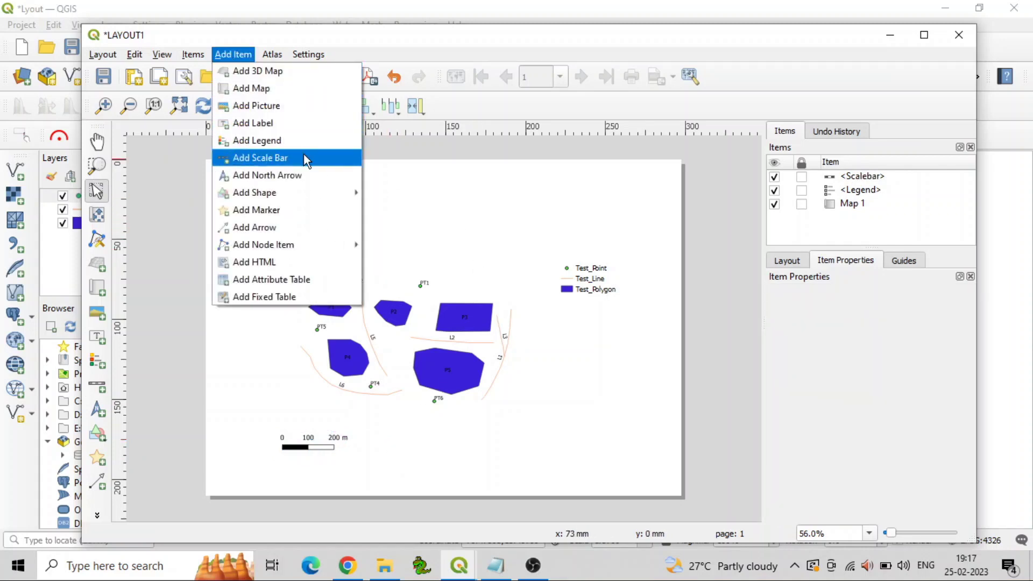
pyautogui.click(267, 175)
pyautogui.moveTo(614, 195); pyautogui.dragTo(612, 230)
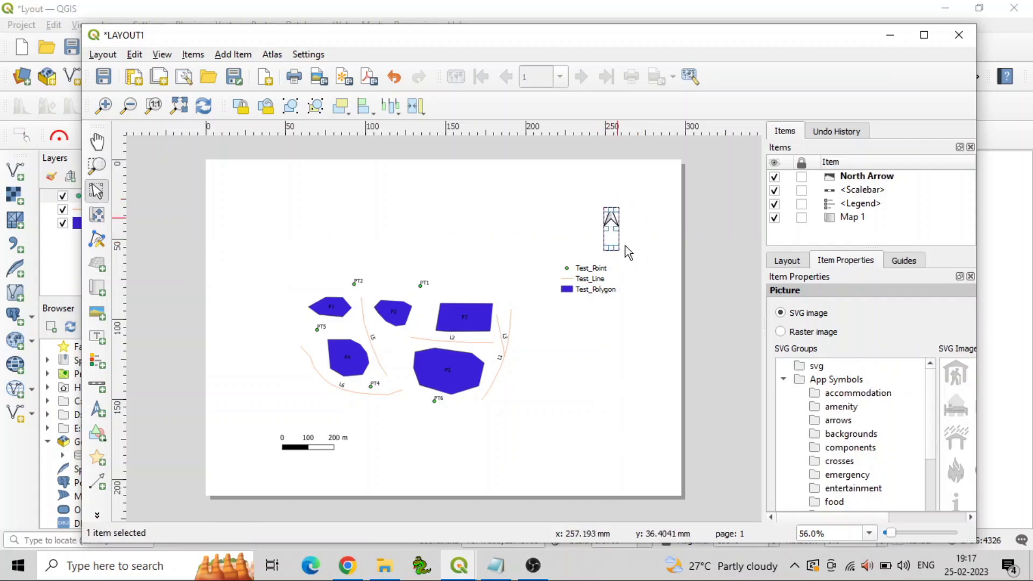
pyautogui.click(577, 387)
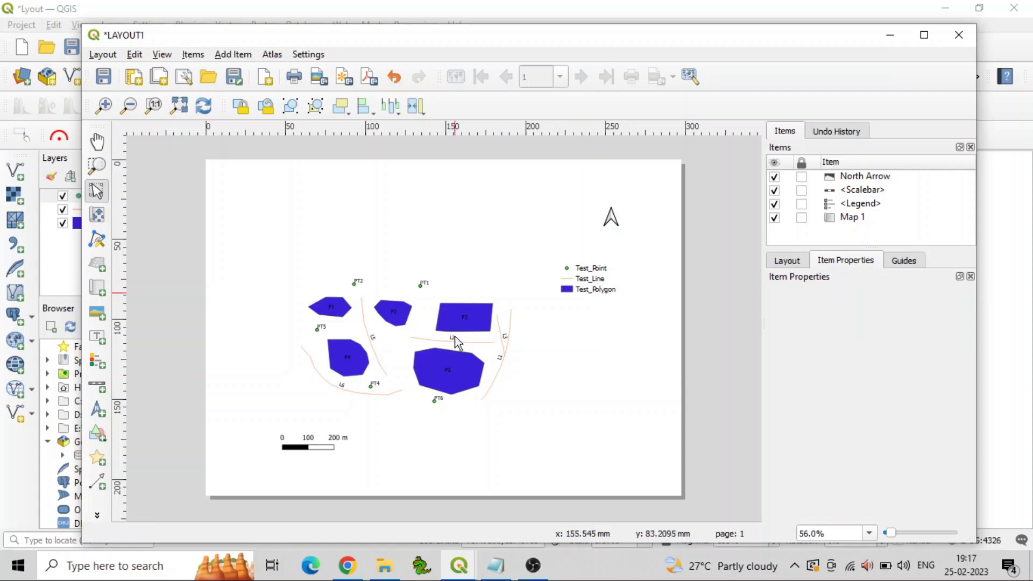
# Add a label reading "LAYOUT MAP OF THE STUDY AREA" above the map features and shift it about 32 mm horizontally towards the page's centre
pyautogui.click(226, 55)
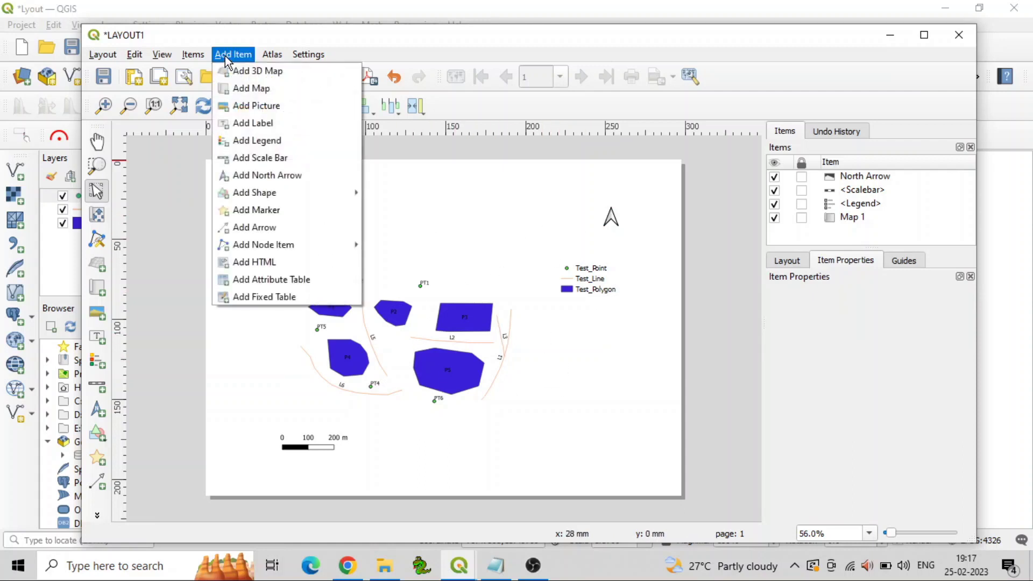
pyautogui.click(276, 123)
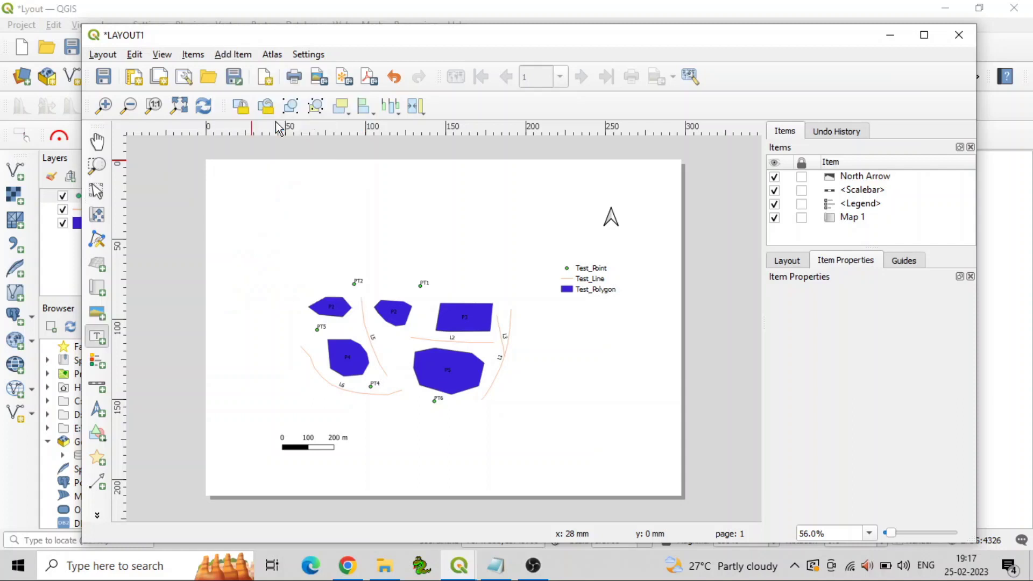
pyautogui.moveTo(305, 194); pyautogui.dragTo(461, 229)
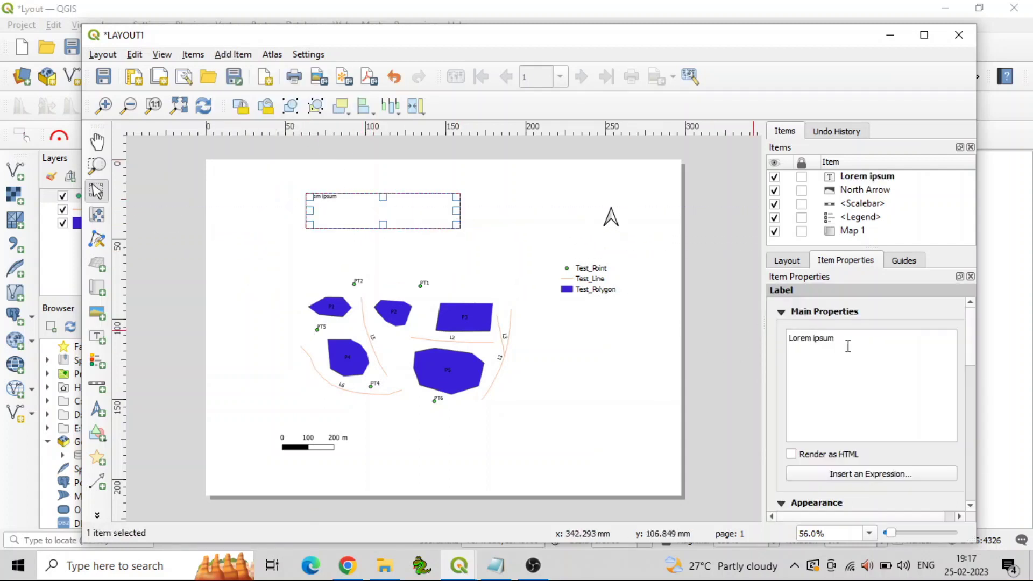
pyautogui.moveTo(853, 339); pyautogui.dragTo(770, 339)
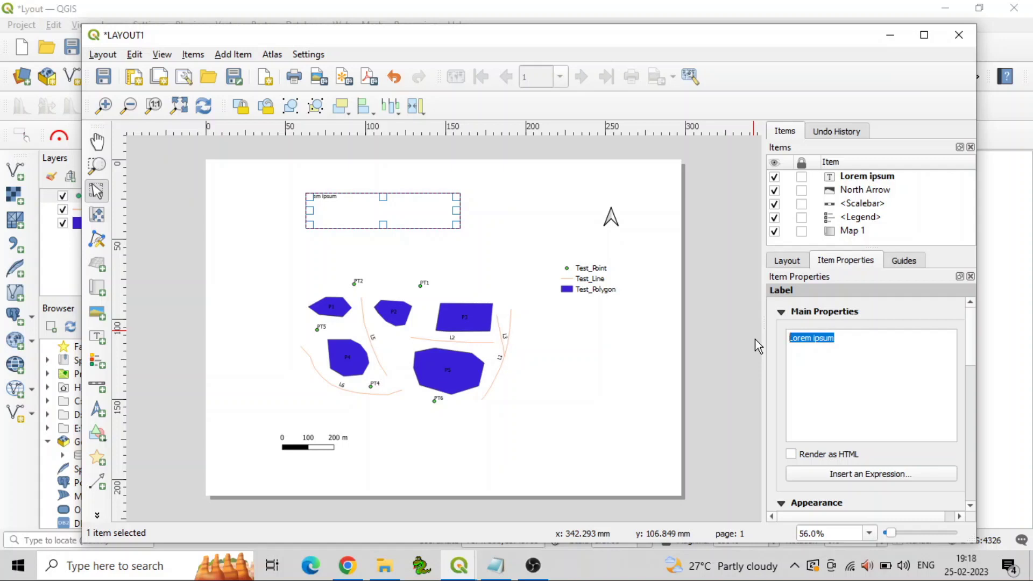
pyautogui.write('LAYOUT MAP OF THE STU')
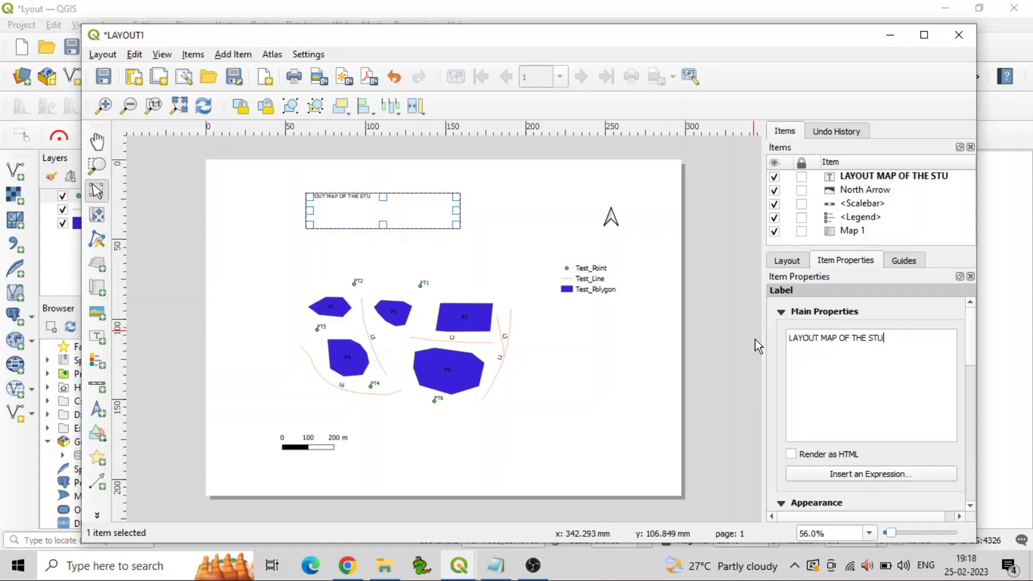
pyautogui.write('DY AREA')
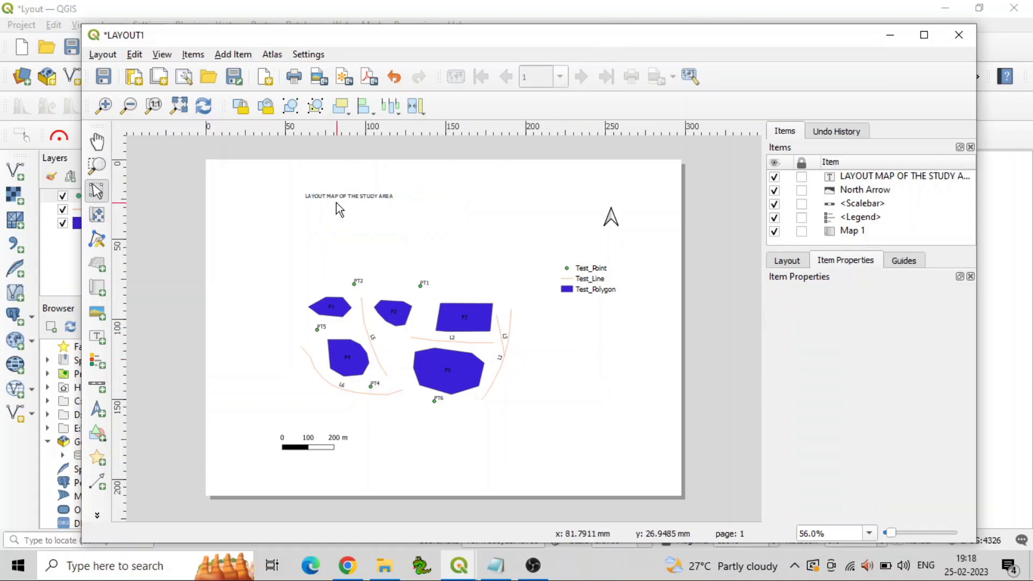
pyautogui.moveTo(346, 205); pyautogui.dragTo(397, 205)
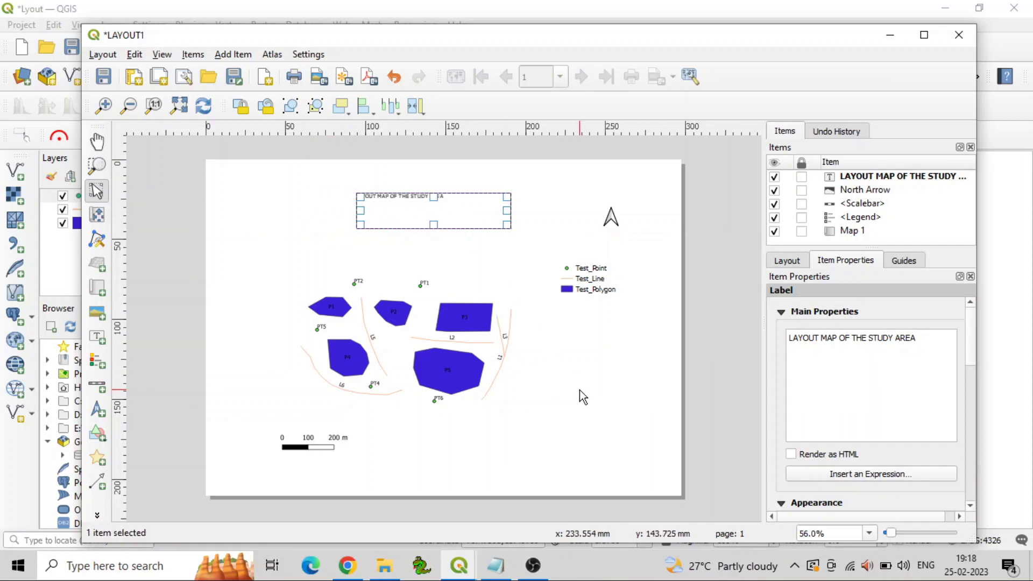
pyautogui.click(597, 412)
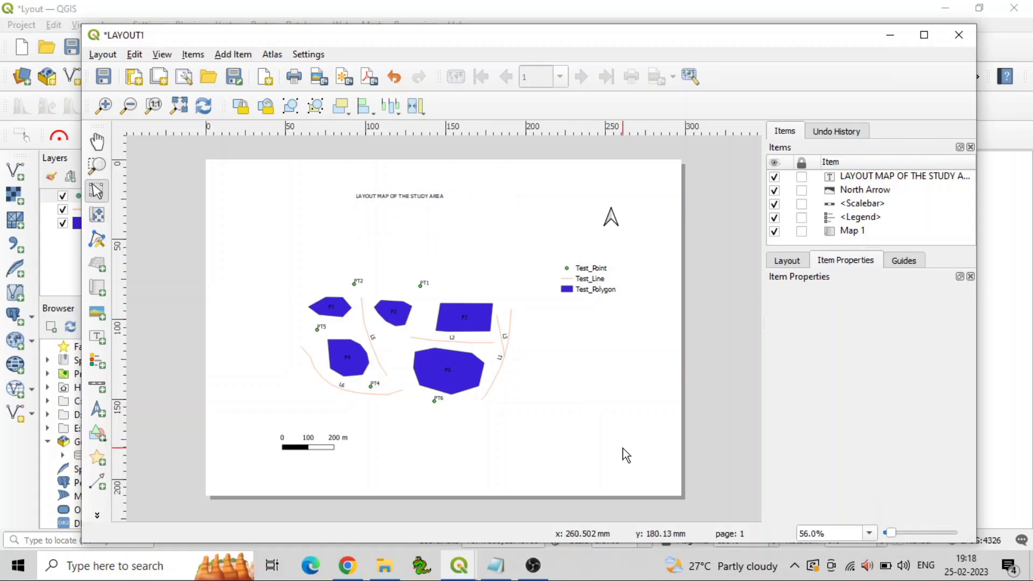
# Shrink the map frame from its lower right corner to about 182 by 123 mm
pyautogui.click(406, 328)
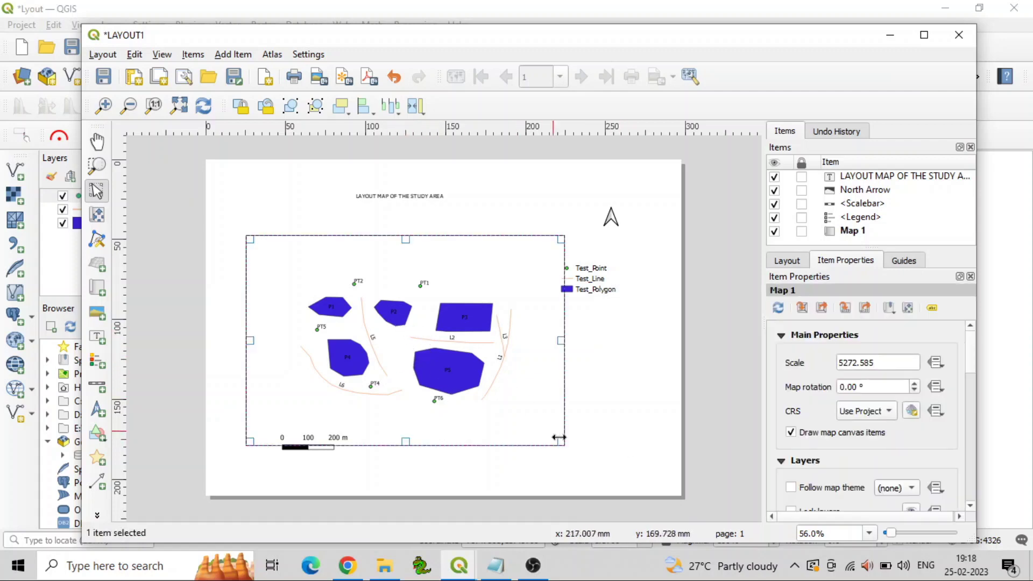
pyautogui.moveTo(560, 443); pyautogui.dragTo(531, 424)
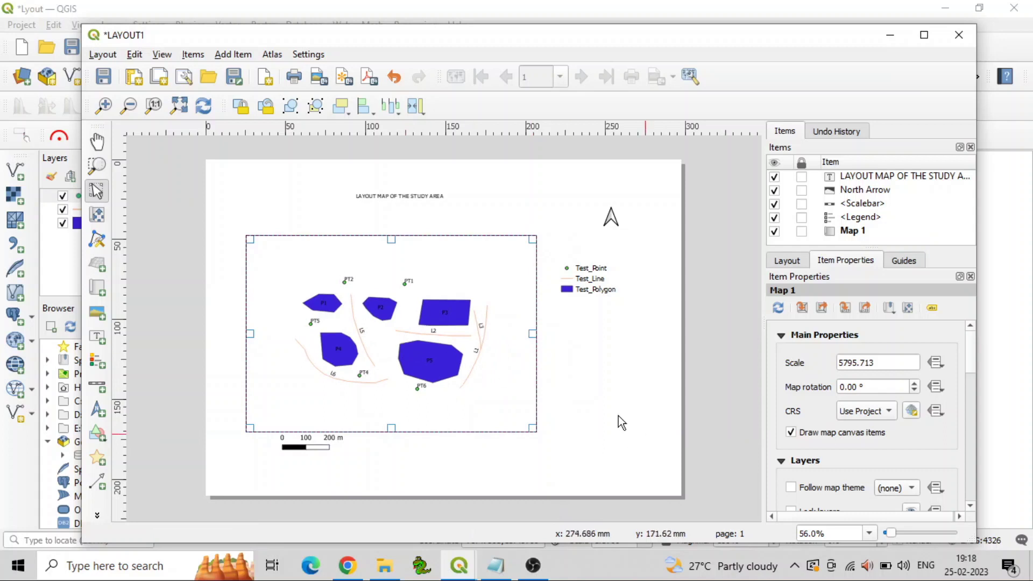
pyautogui.click(539, 396)
pyautogui.click(503, 374)
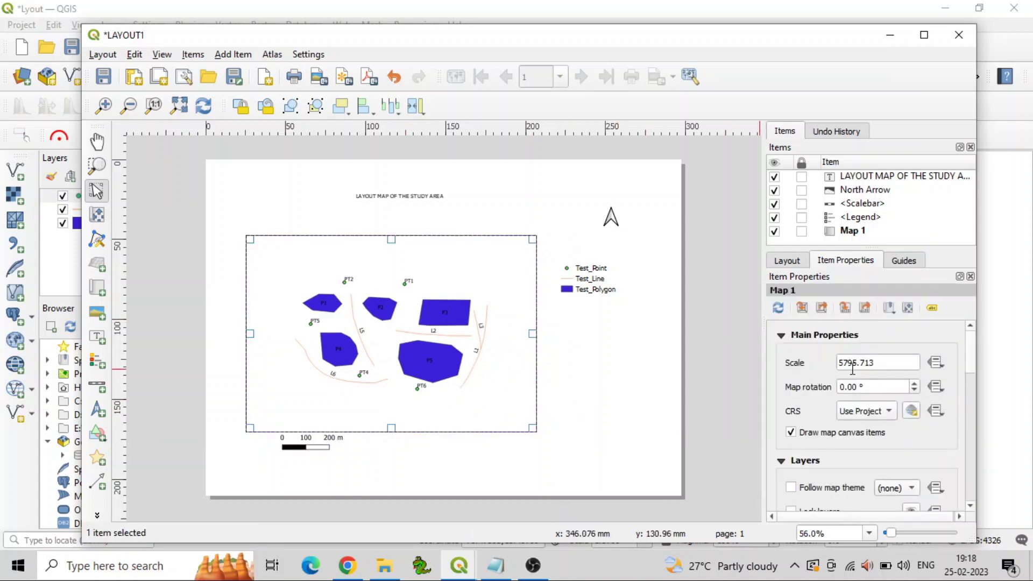
# Add a grid to the selected map and open the grid's properties
pyautogui.scroll(-3, 818, 409)
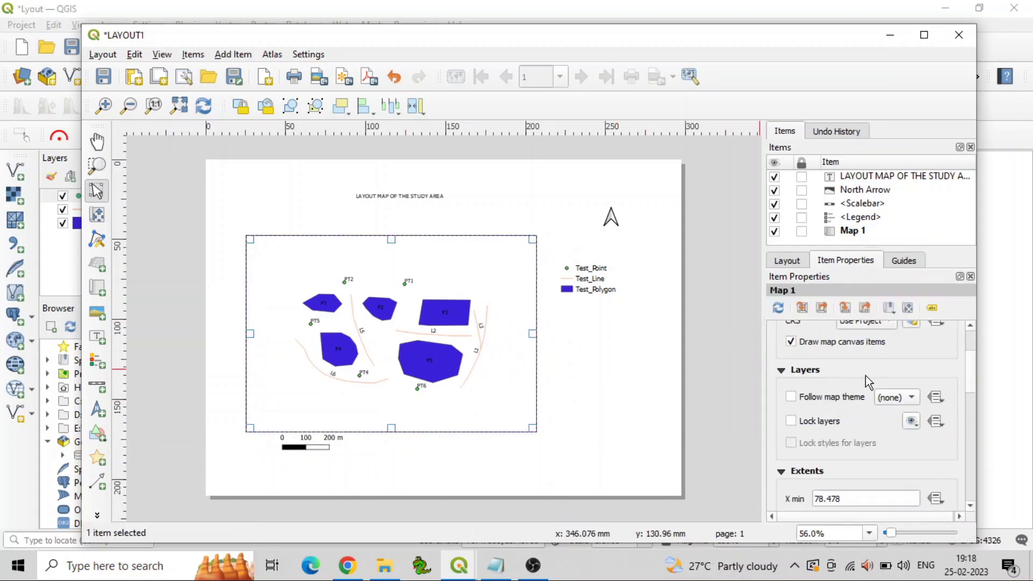
pyautogui.scroll(-6, 864, 377)
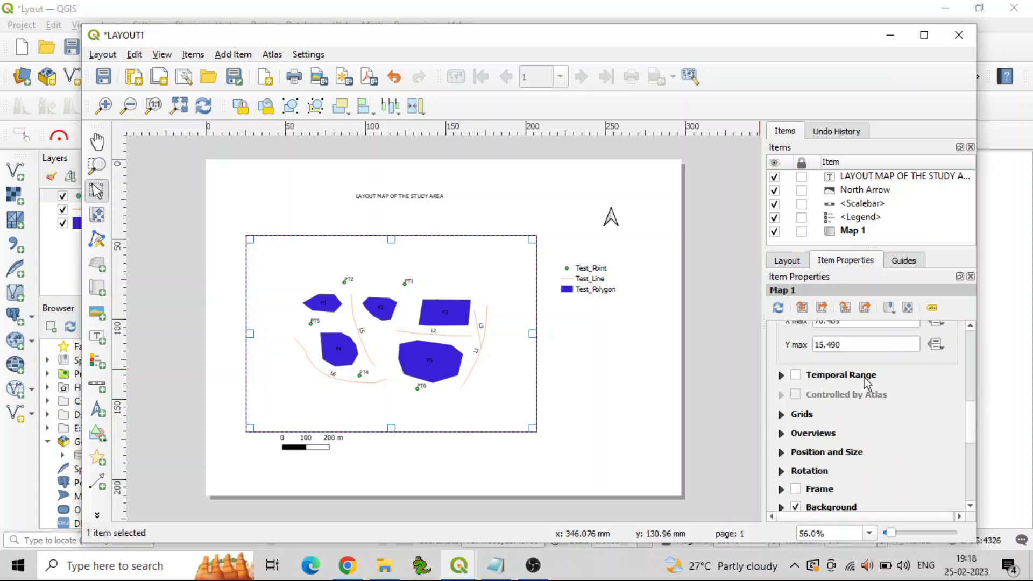
pyautogui.click(804, 416)
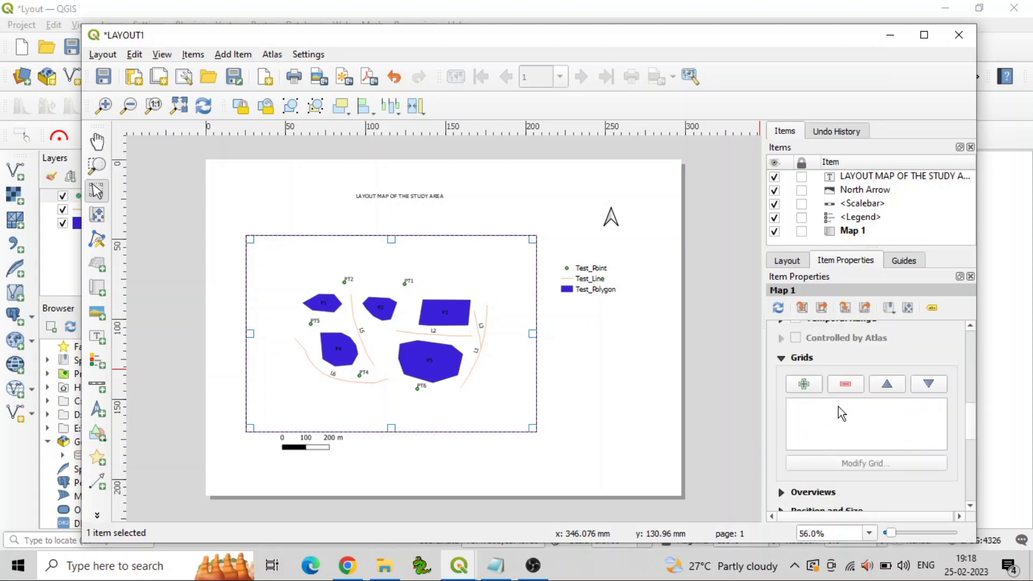
pyautogui.click(804, 385)
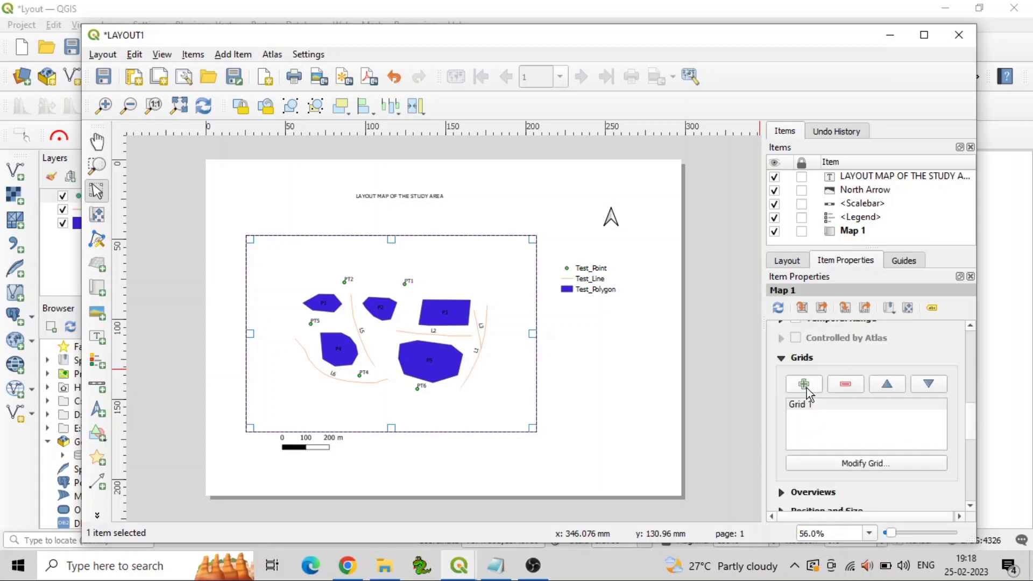
pyautogui.click(823, 414)
pyautogui.click(859, 464)
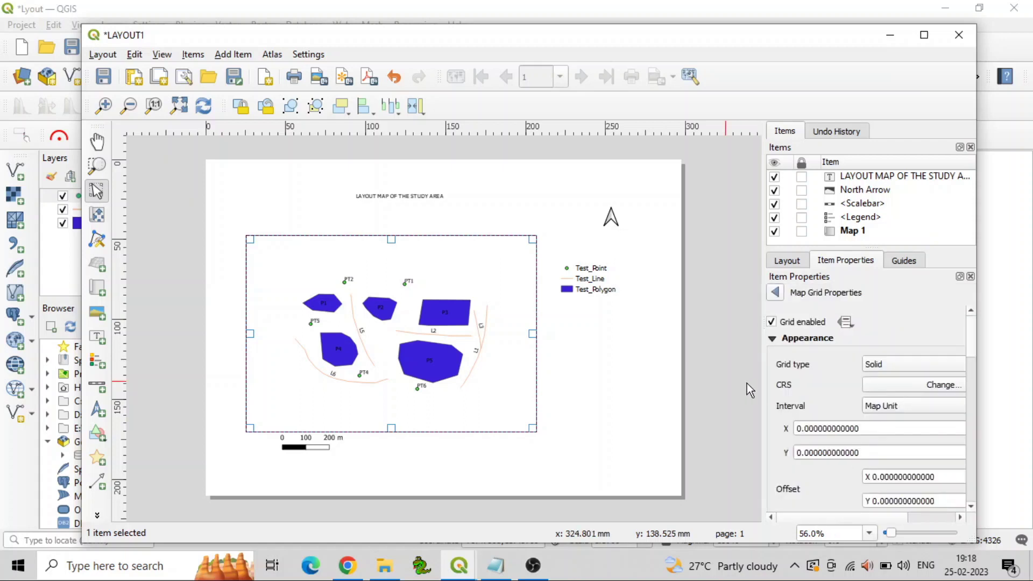
# Set the grid's X and Y intervals to 0.006 map units
pyautogui.scroll(-1, 823, 417)
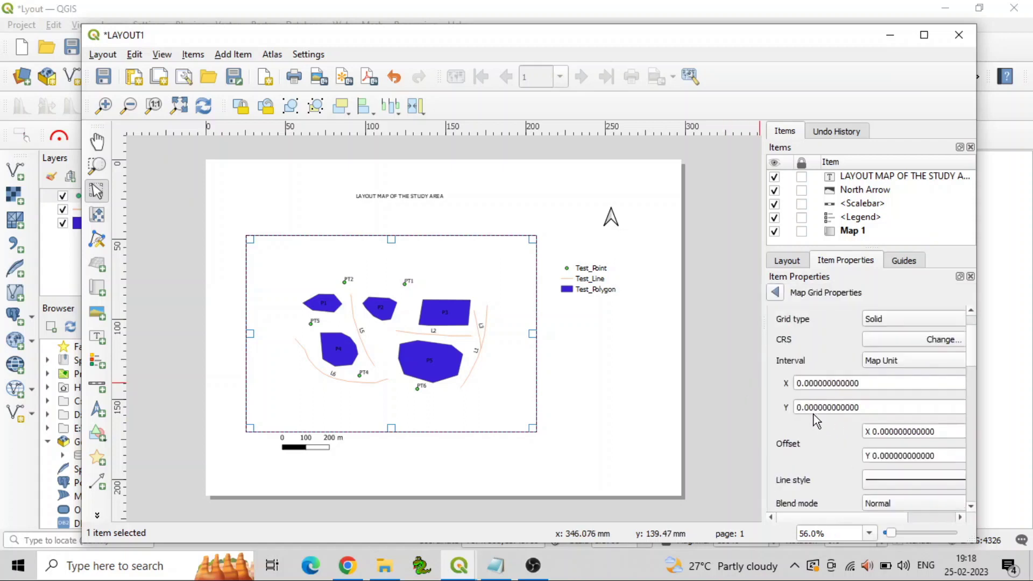
pyautogui.click(816, 383)
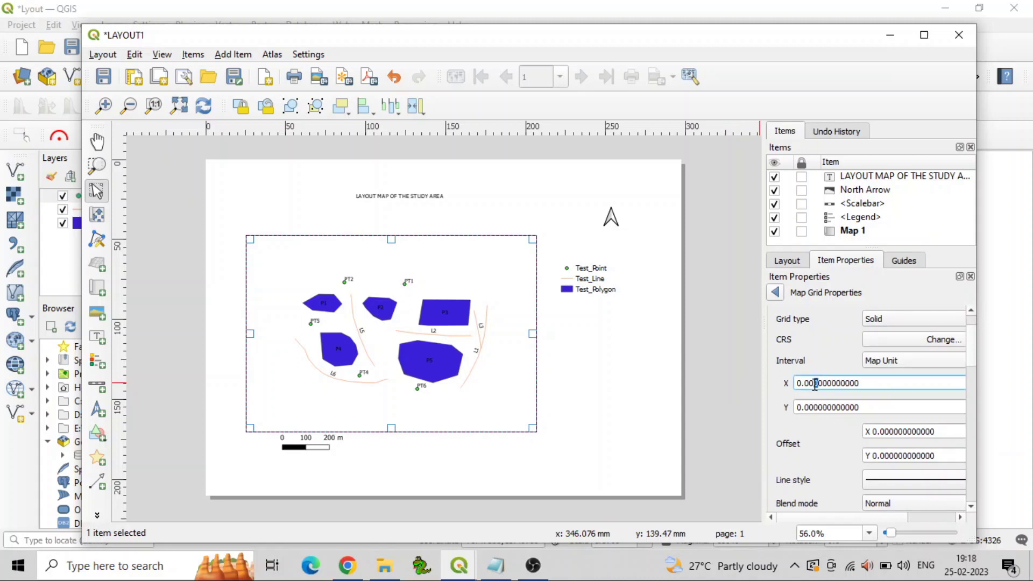
pyautogui.write('6')
pyautogui.click(815, 408)
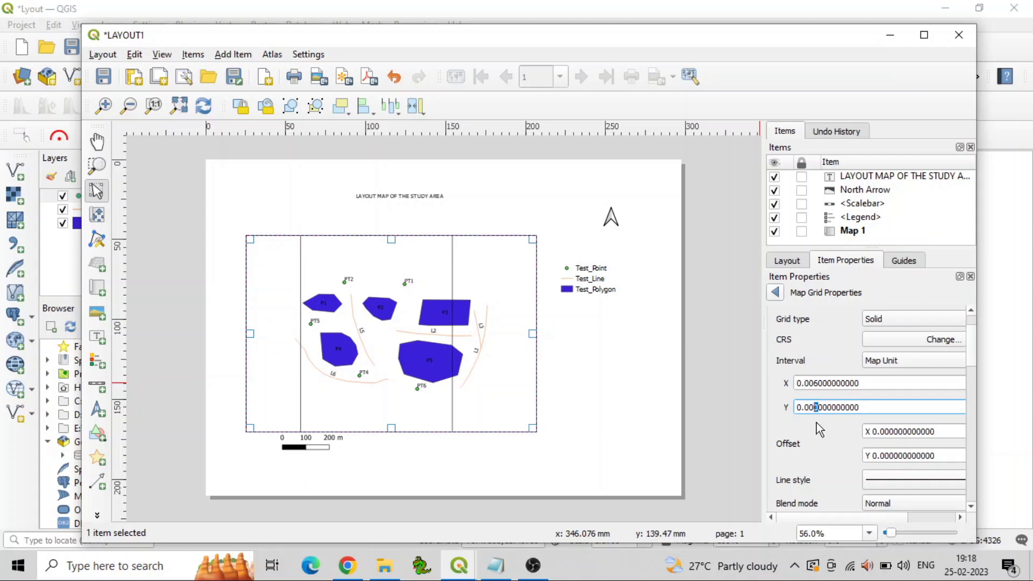
pyautogui.click(838, 425)
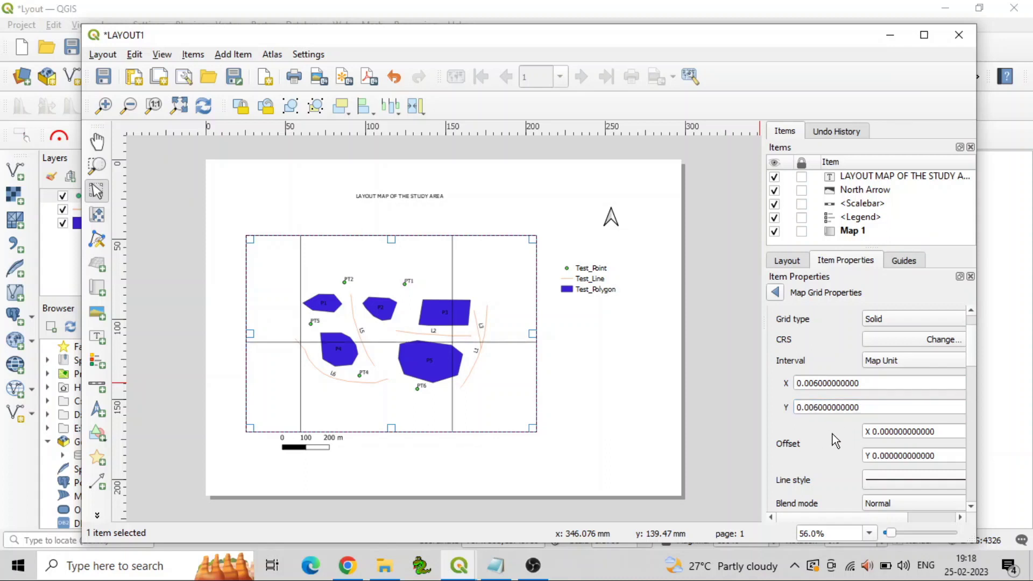
# Enable drawing of coordinates along the edges of the map grid
pyautogui.scroll(-4, 832, 434)
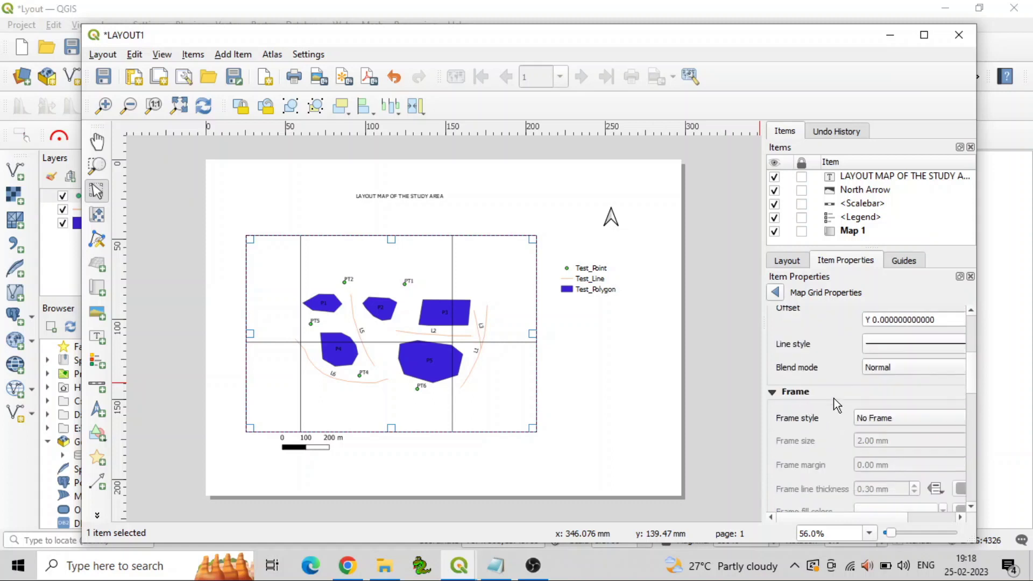
pyautogui.scroll(-1, 837, 405)
pyautogui.scroll(-6, 799, 380)
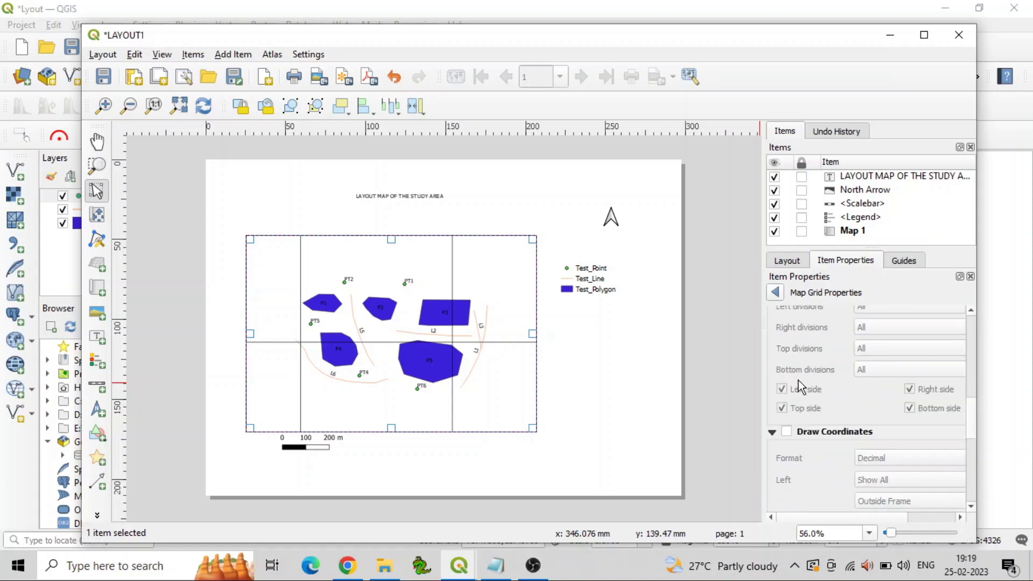
pyautogui.click(787, 342)
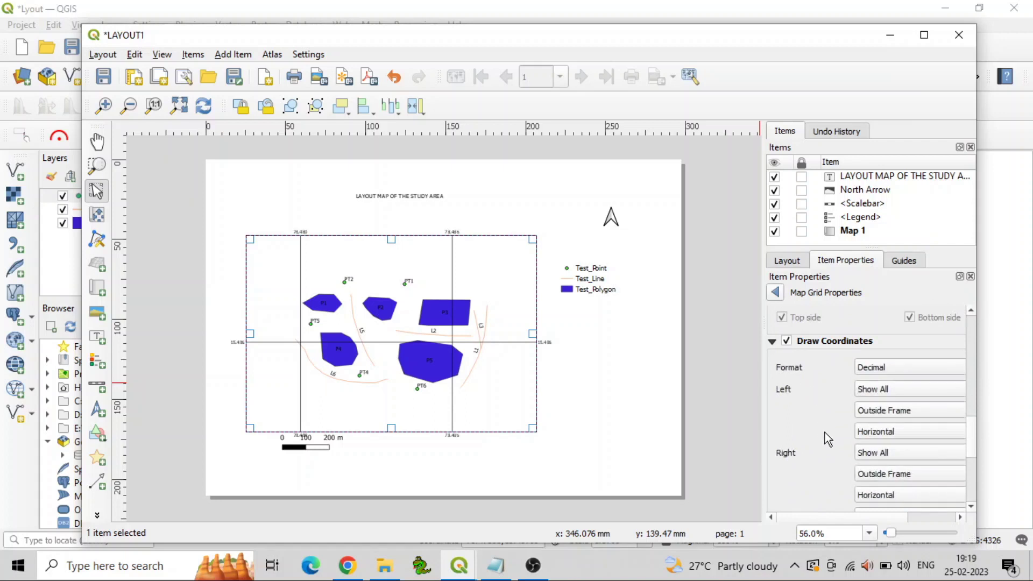
# Set the orientation of the left and right grid coordinates to Vertical Ascending
pyautogui.click(885, 436)
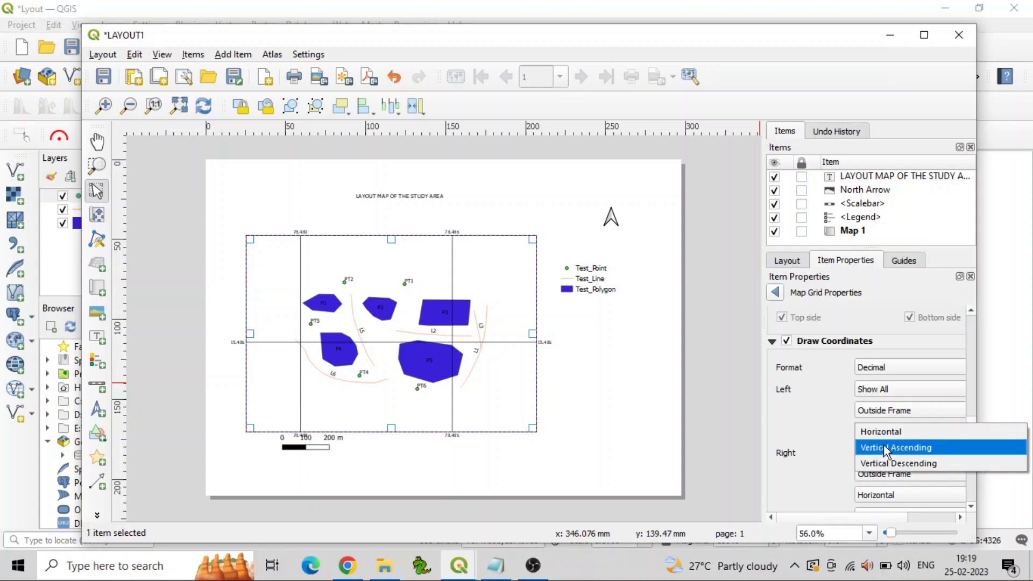
pyautogui.click(886, 447)
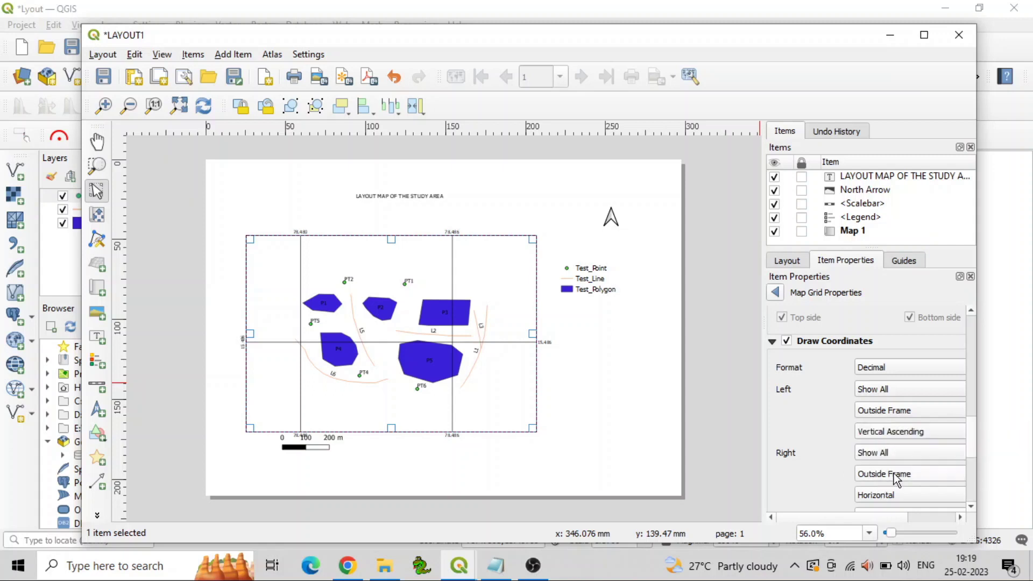
pyautogui.scroll(-1, 823, 463)
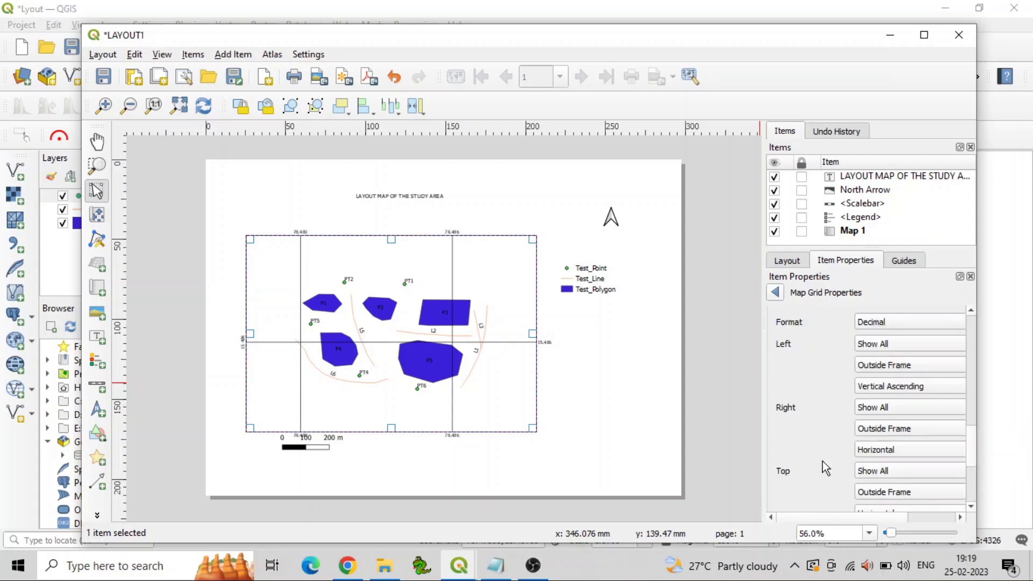
pyautogui.click(883, 451)
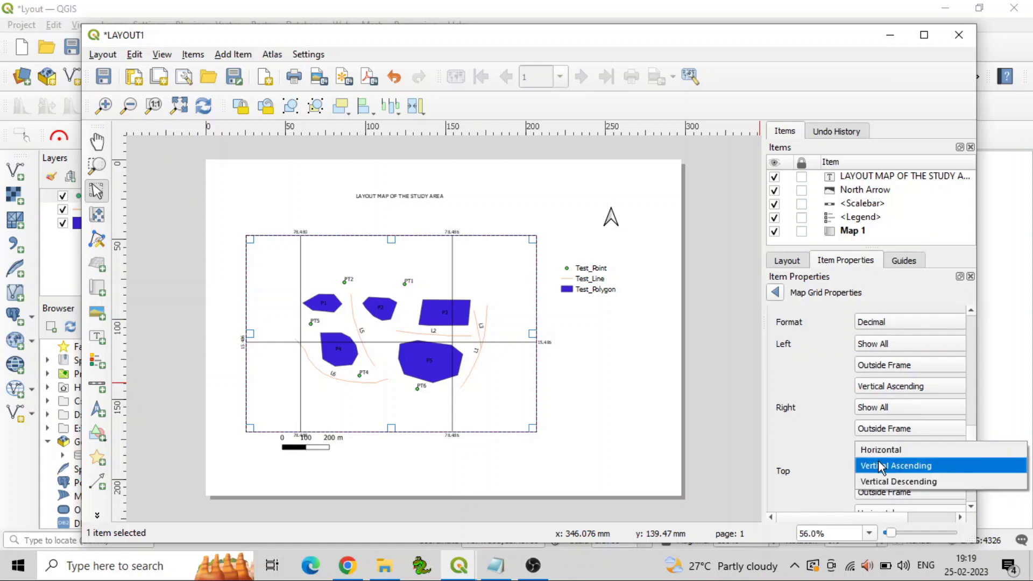
pyautogui.click(878, 462)
# Try the Zebra frame style on the map grid
pyautogui.scroll(-4, 785, 429)
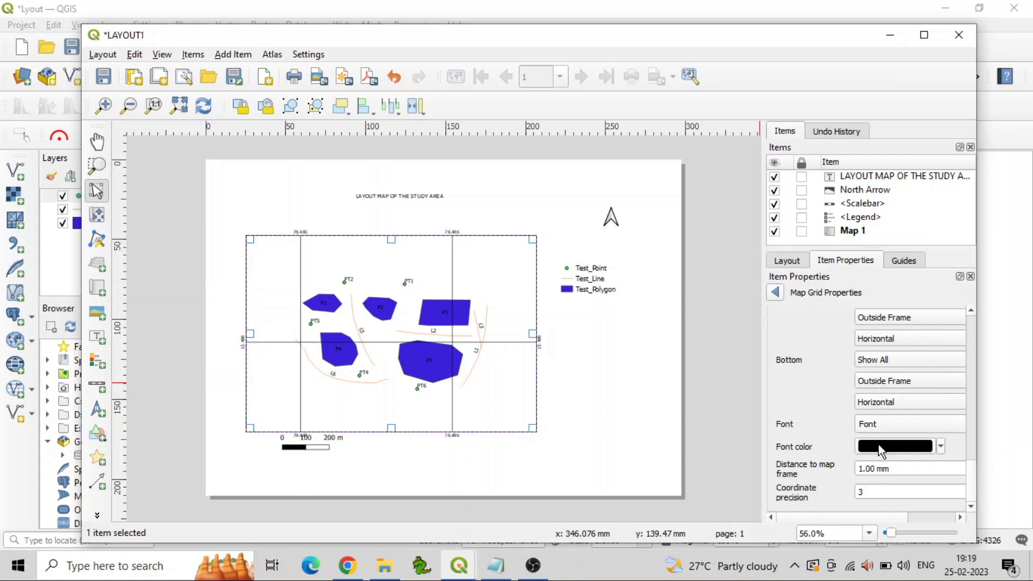
pyautogui.moveTo(973, 478); pyautogui.dragTo(964, 369)
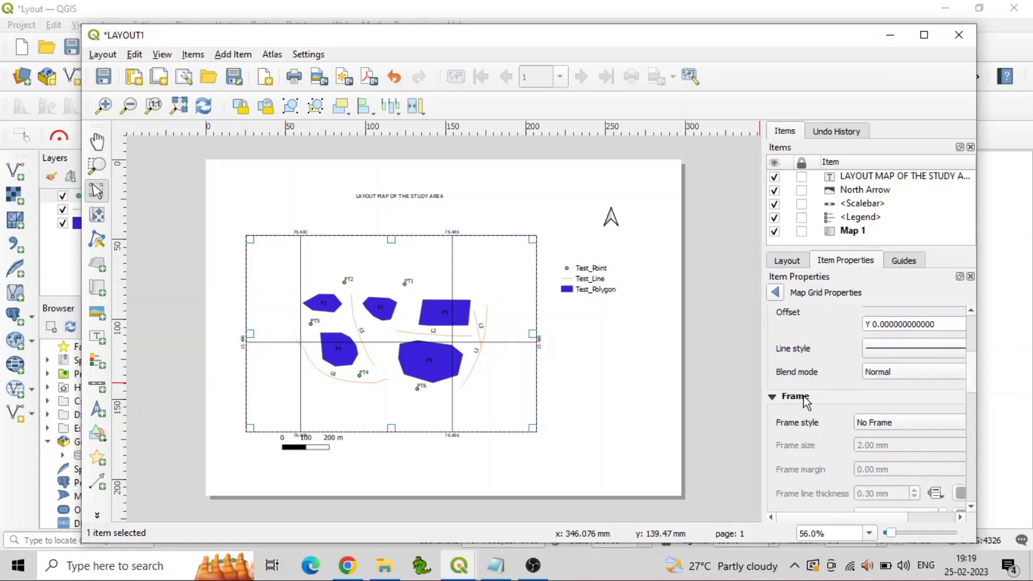
pyautogui.click(772, 397)
pyautogui.click(794, 397)
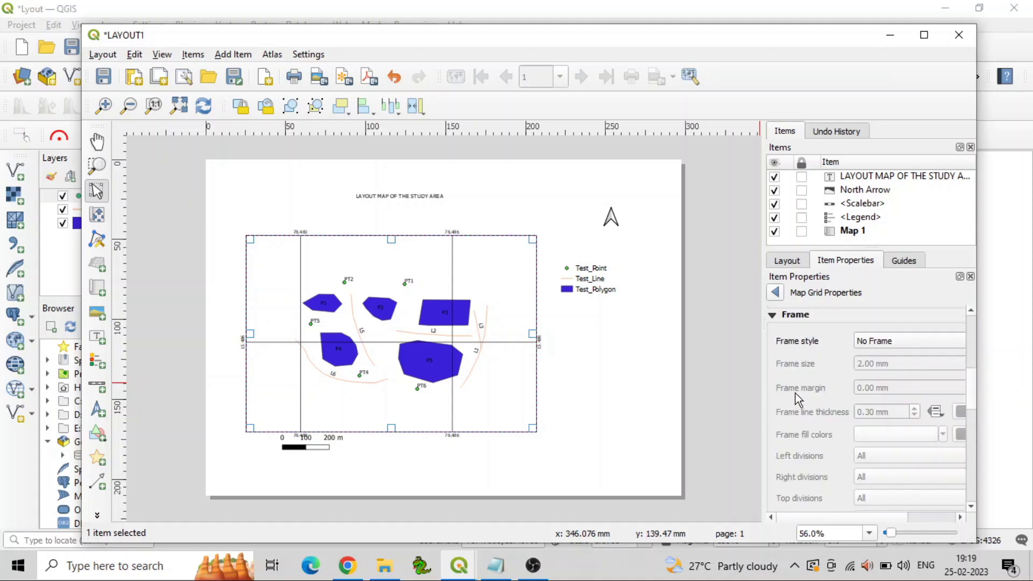
pyautogui.click(871, 341)
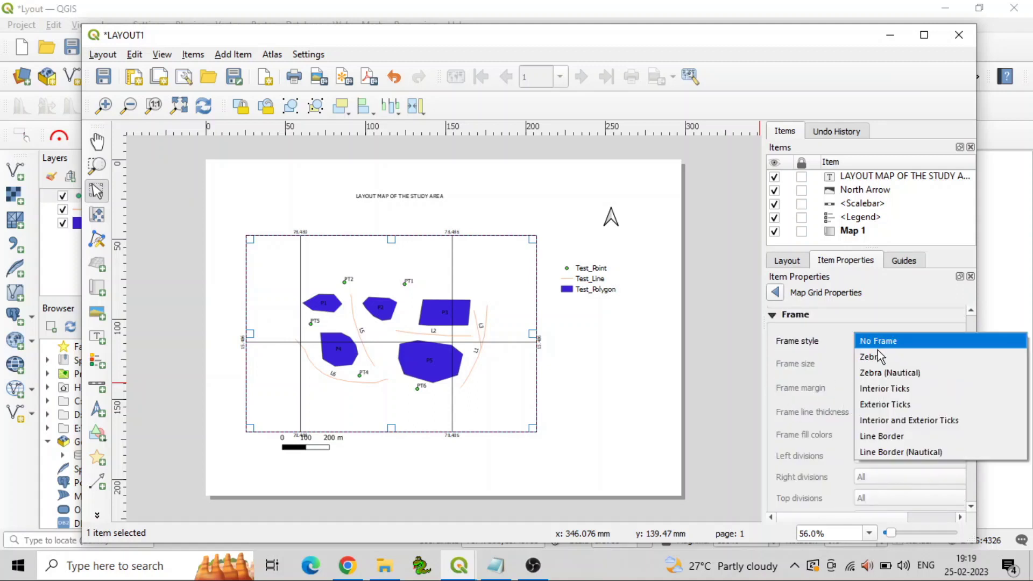
pyautogui.click(883, 357)
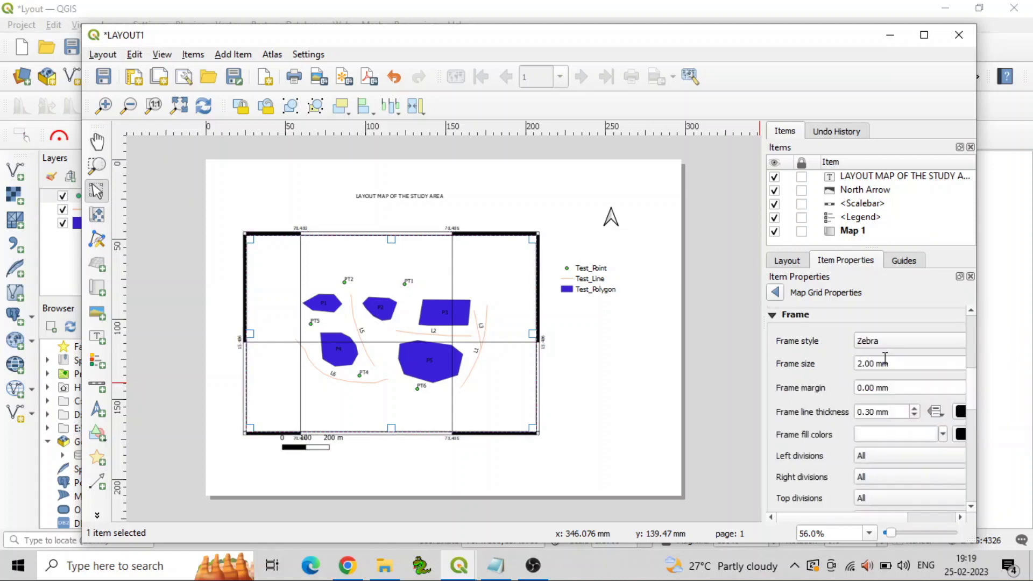
# Change the grid's frame style to Interior Ticks and deselect the map
pyautogui.click(873, 343)
pyautogui.click(875, 371)
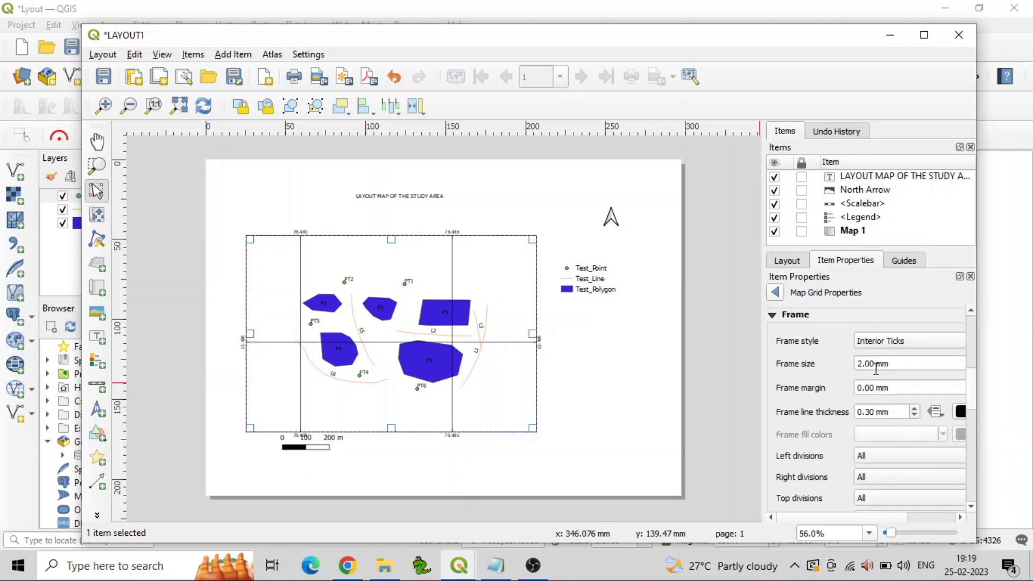
pyautogui.click(625, 408)
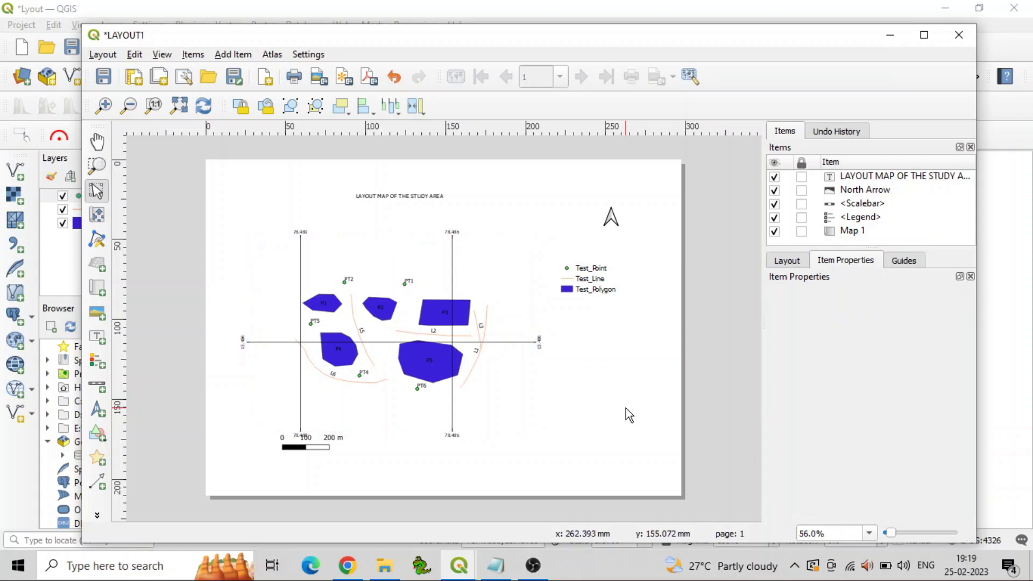
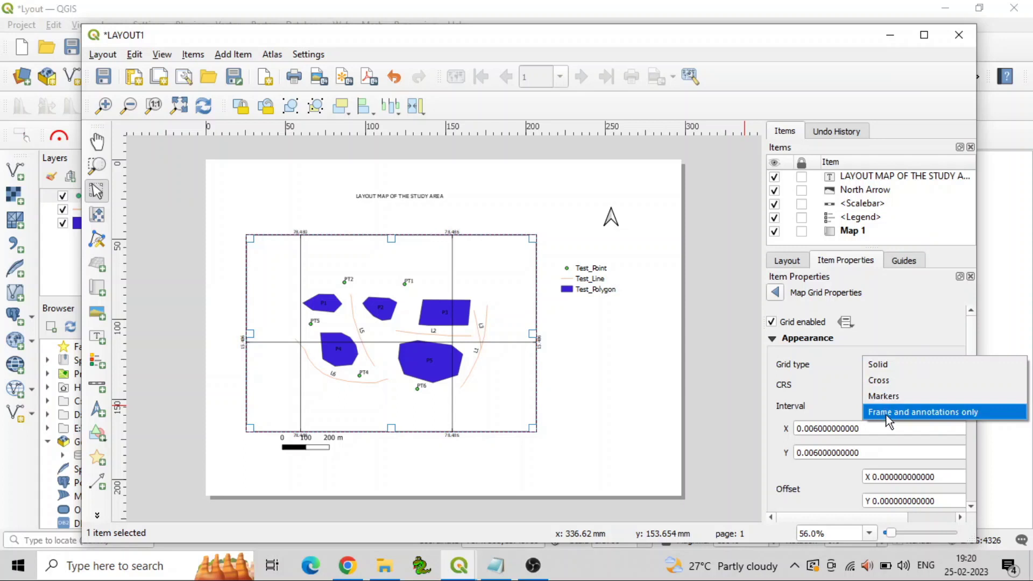
# Set the map grid's type to Frame and annotations only and its CRS to WGS 84 (EPSG:4326)
pyautogui.click(886, 415)
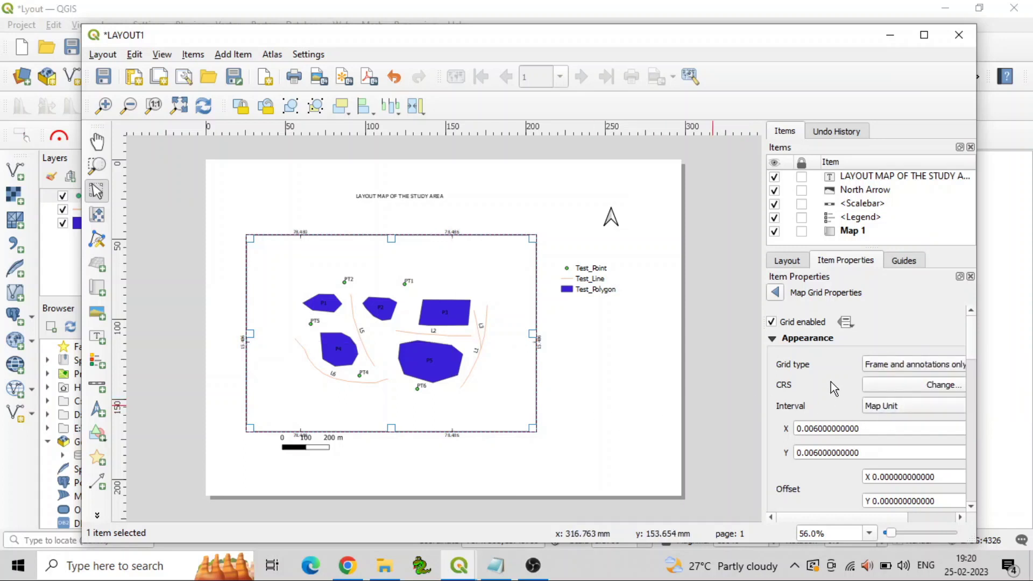
pyautogui.moveTo(766, 396); pyautogui.dragTo(701, 396)
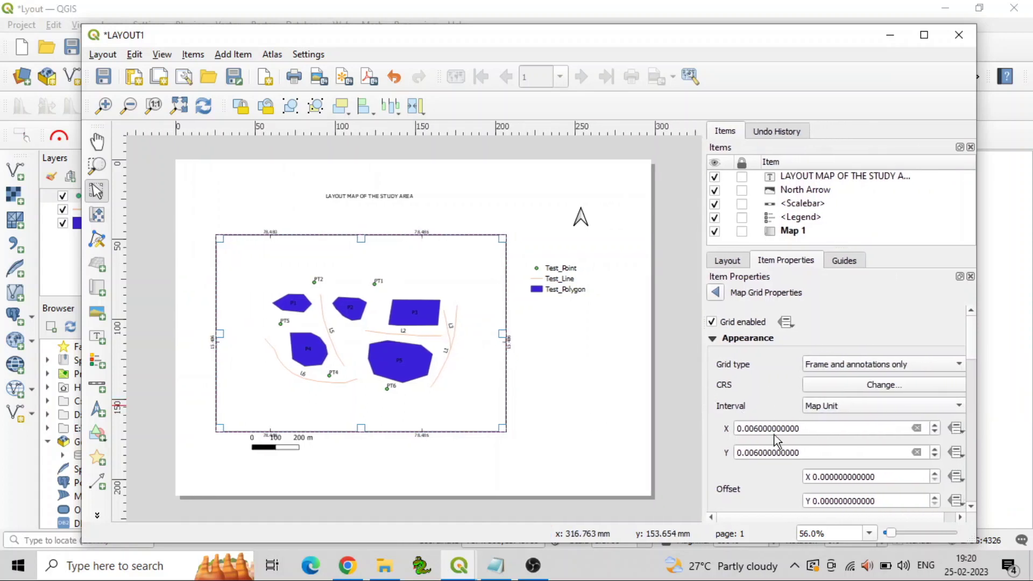
pyautogui.click(853, 386)
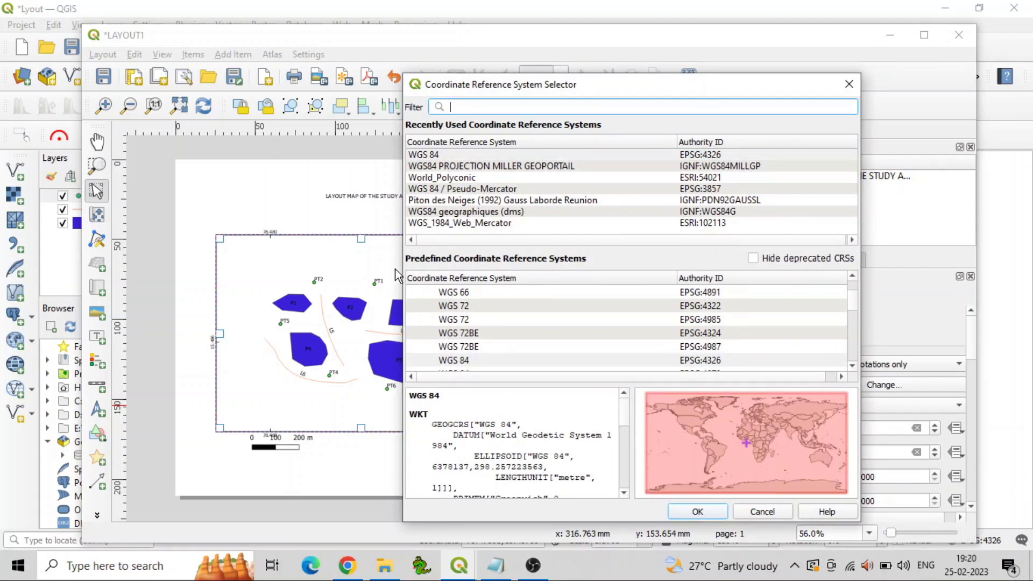
pyautogui.click(437, 154)
pyautogui.click(697, 511)
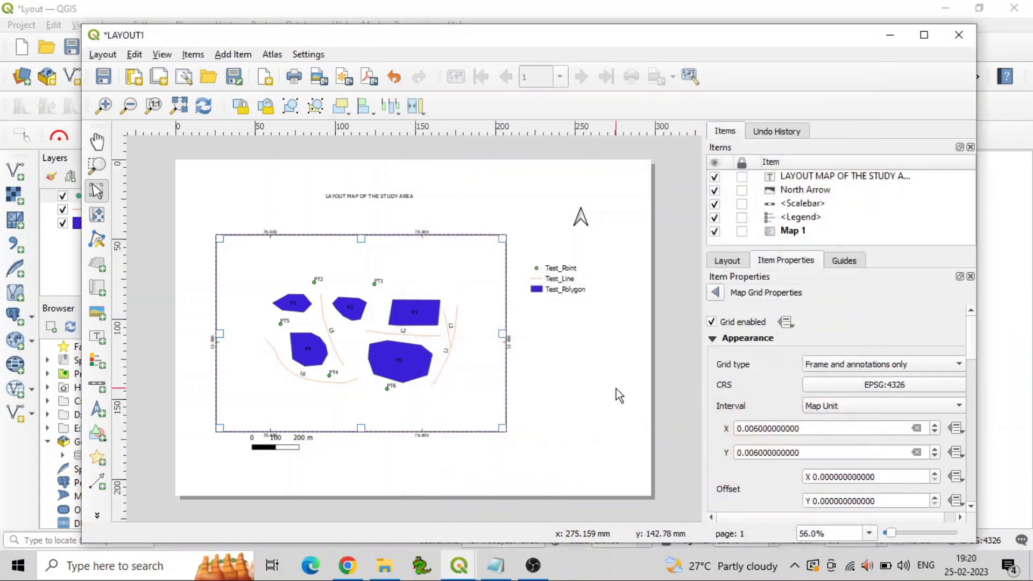
# Set the font size of the map grid's coordinate labels to 12
pyautogui.scroll(-4, 732, 396)
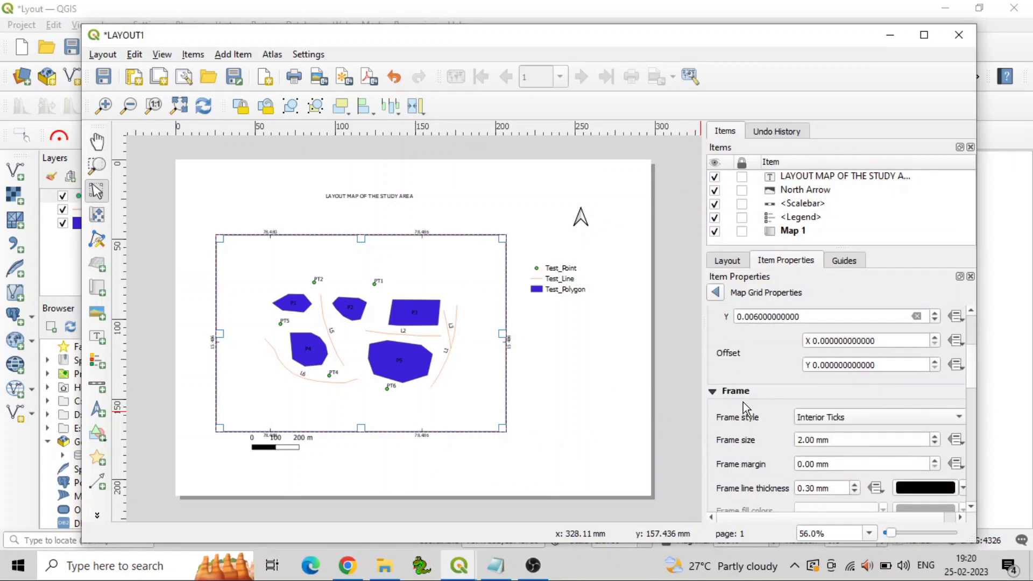
pyautogui.scroll(-3, 743, 405)
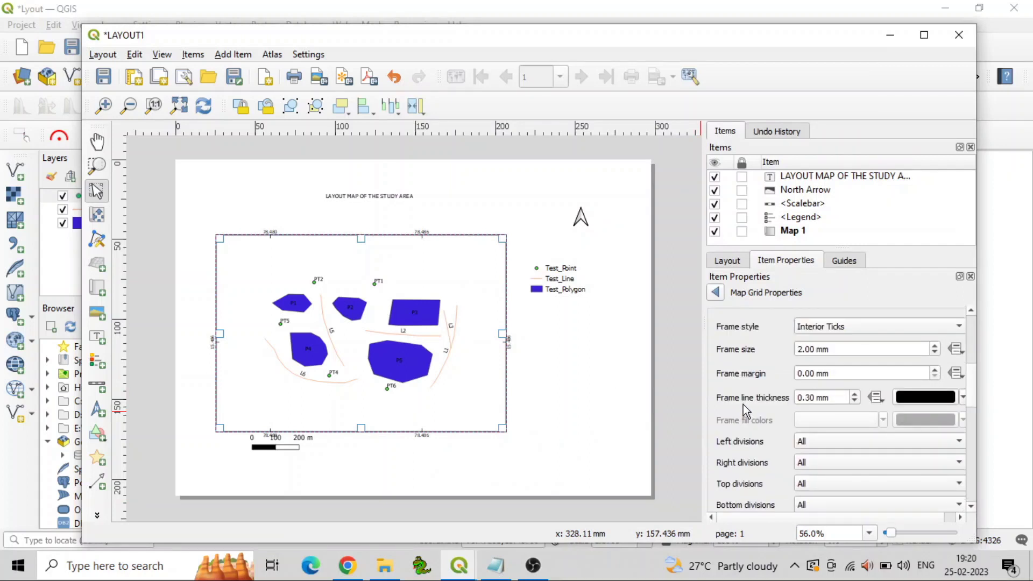
pyautogui.scroll(-7, 744, 404)
pyautogui.scroll(-7, 751, 452)
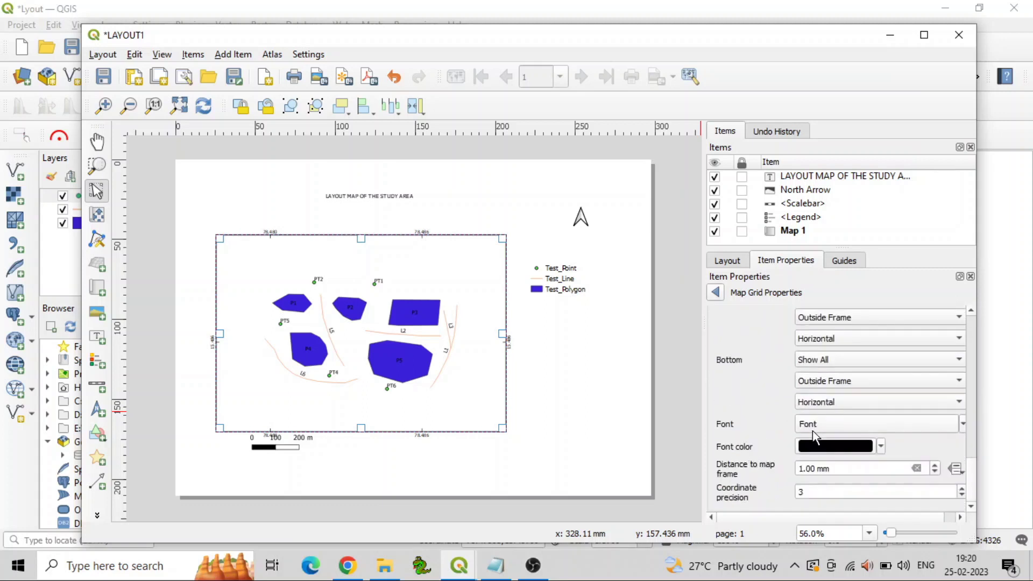
pyautogui.click(836, 422)
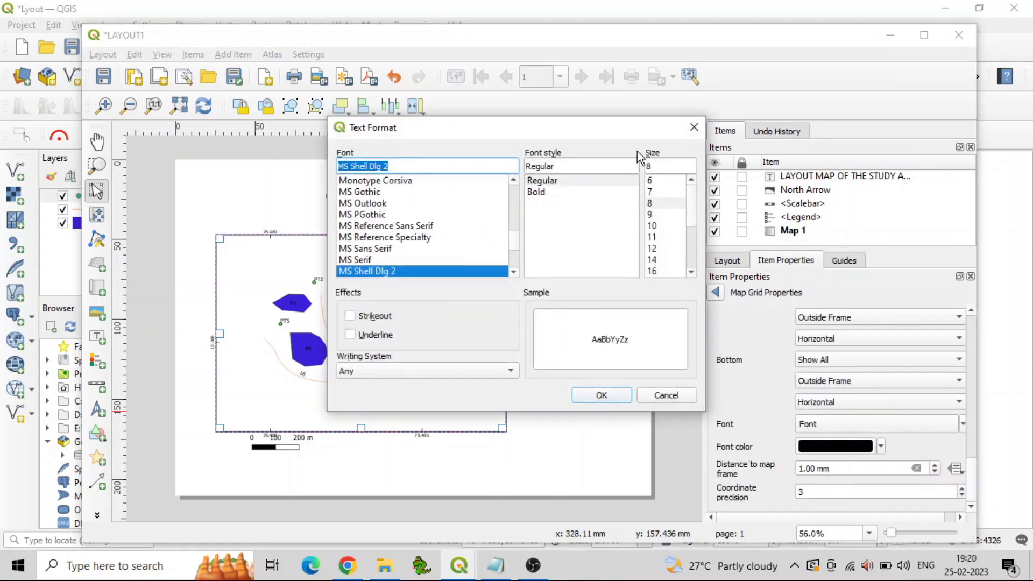
pyautogui.press('Tab')
pyautogui.press('Tab')
pyautogui.write('12')
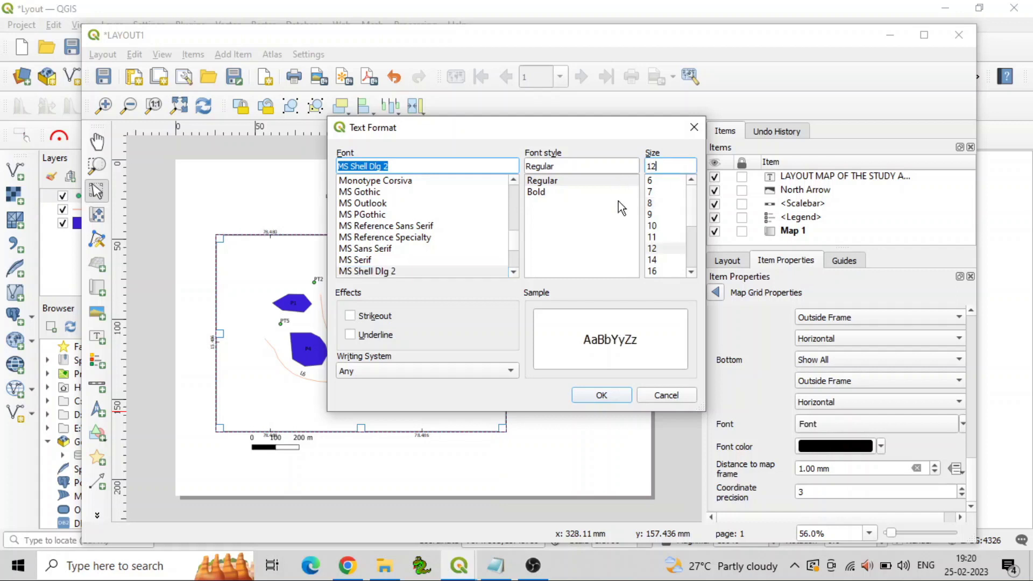
pyautogui.click(612, 392)
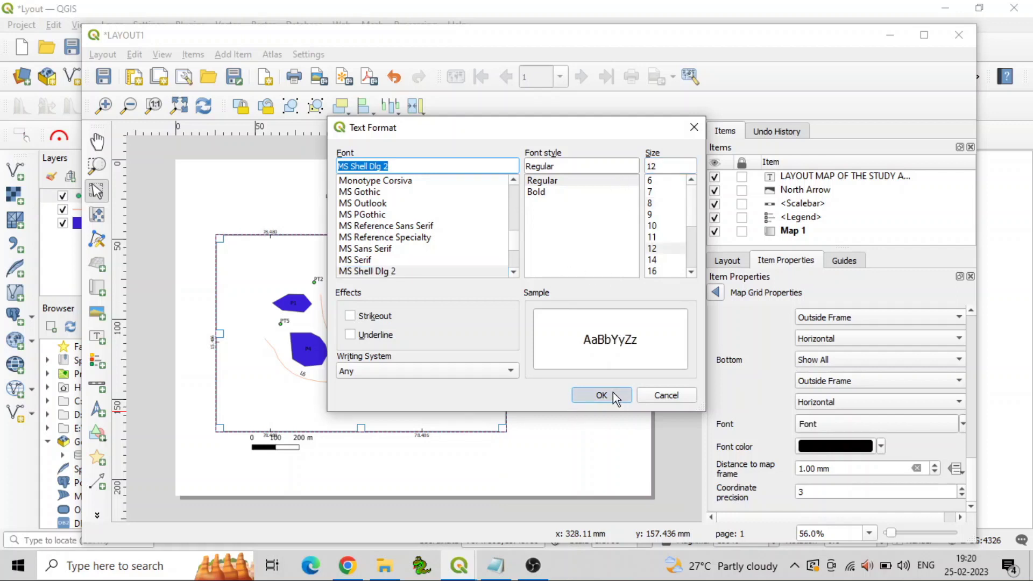
# Color the map grid's coordinate labels red using the recent color #e31a1c, and deselect the map
pyautogui.click(851, 453)
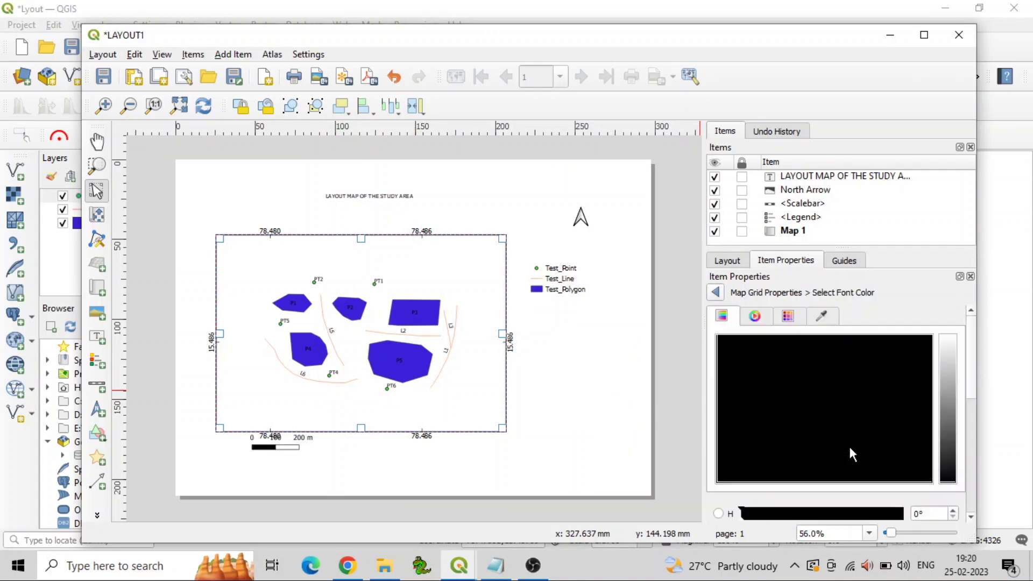
pyautogui.click(788, 319)
pyautogui.click(739, 377)
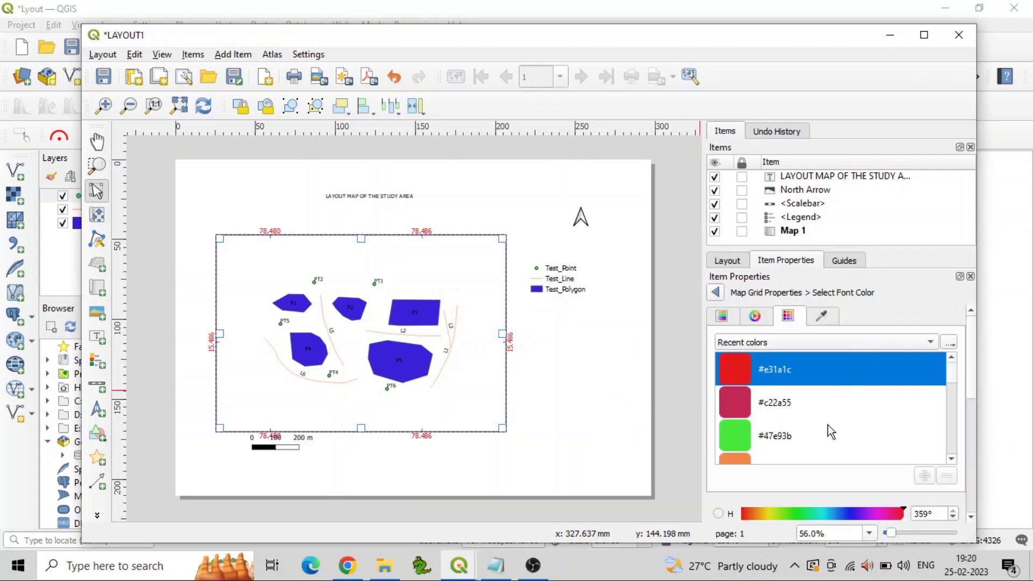
pyautogui.click(587, 405)
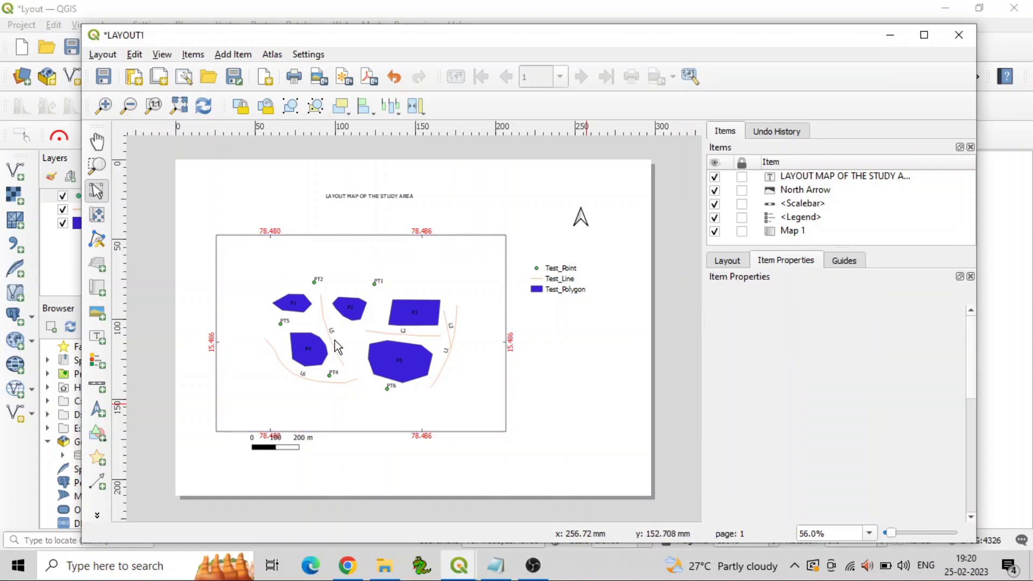
pyautogui.click(444, 363)
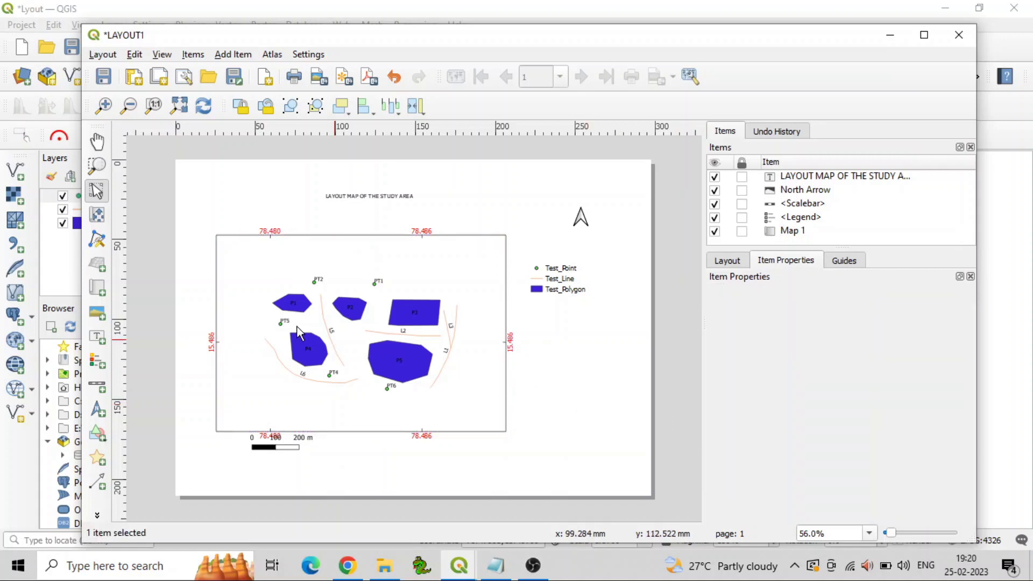
pyautogui.click(551, 386)
# Give the legend the title "LEGEND"
pyautogui.click(560, 291)
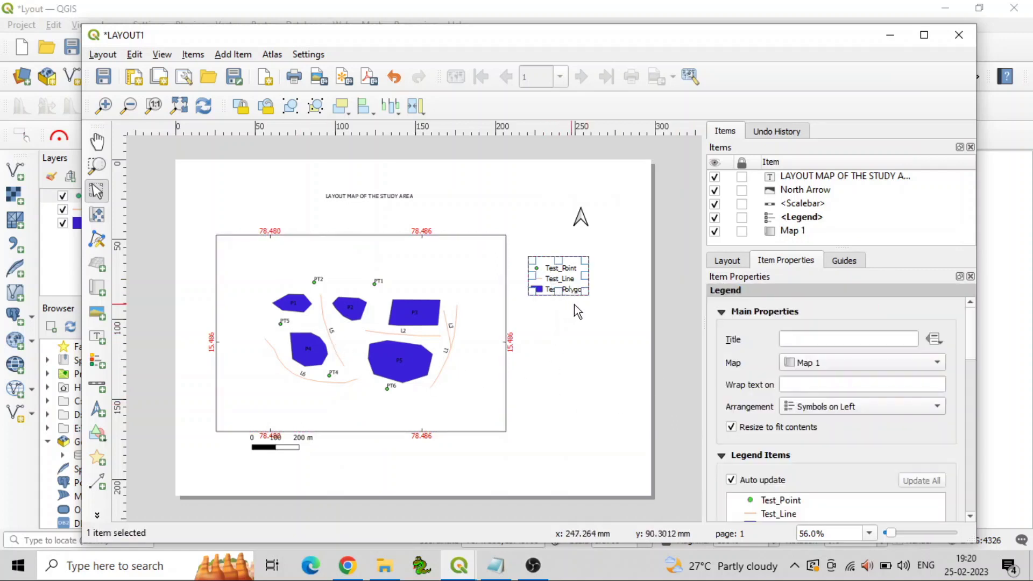
pyautogui.click(787, 340)
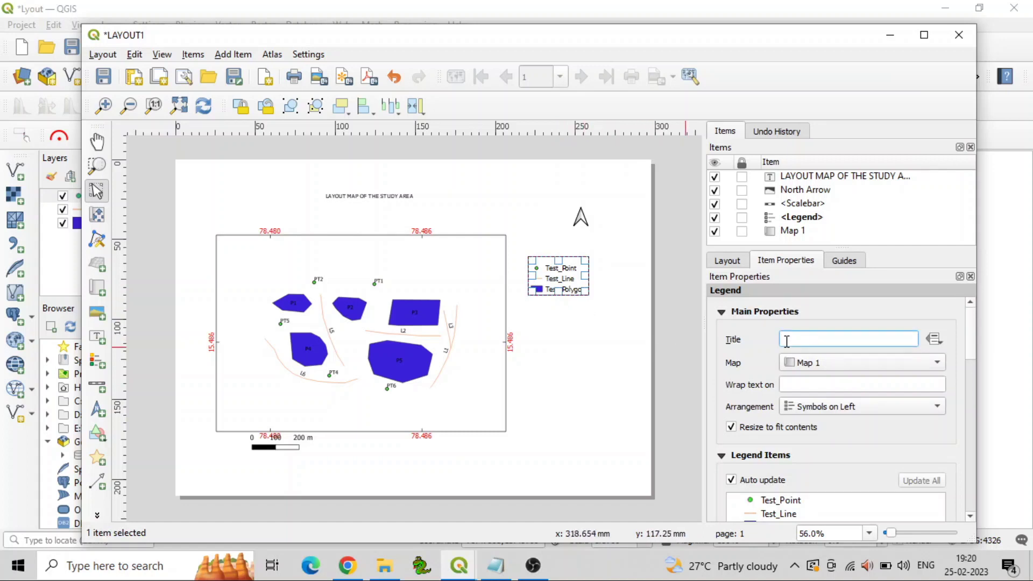
pyautogui.write('LEGEND')
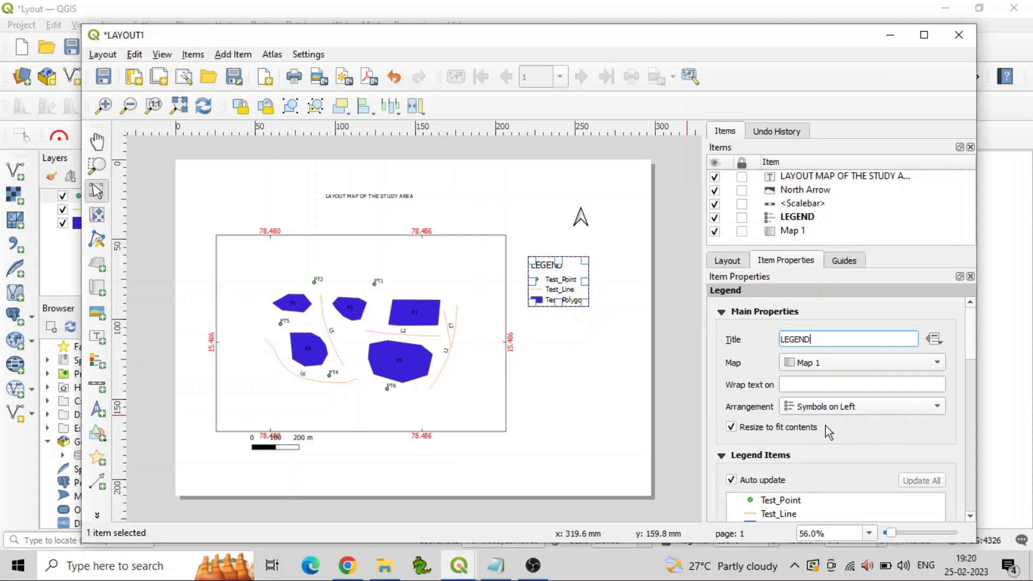
# Change the legend's item label font color to the recent color #c22a55 and deselect the legend
pyautogui.scroll(-6, 826, 425)
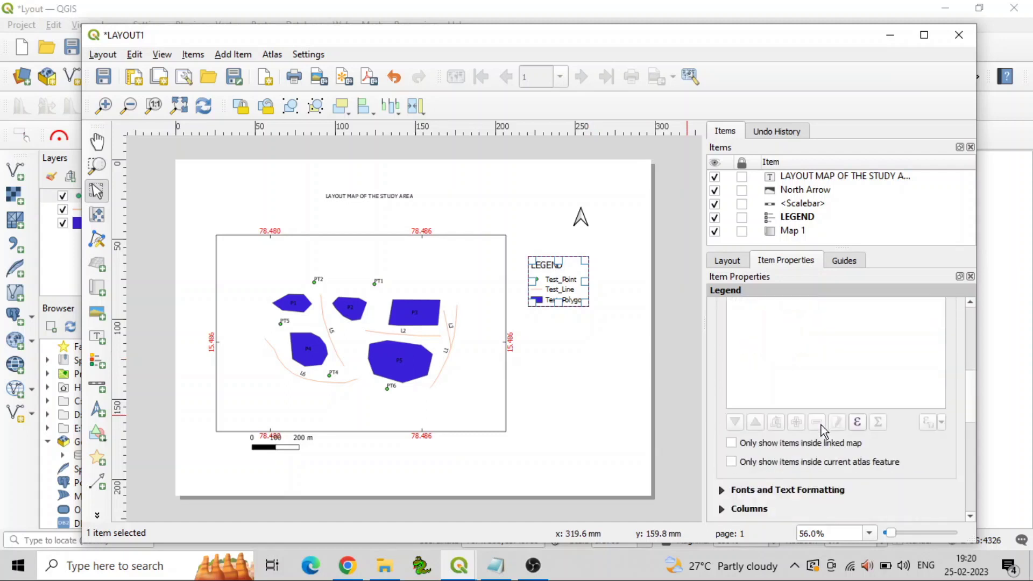
pyautogui.scroll(-3, 821, 429)
pyautogui.click(795, 398)
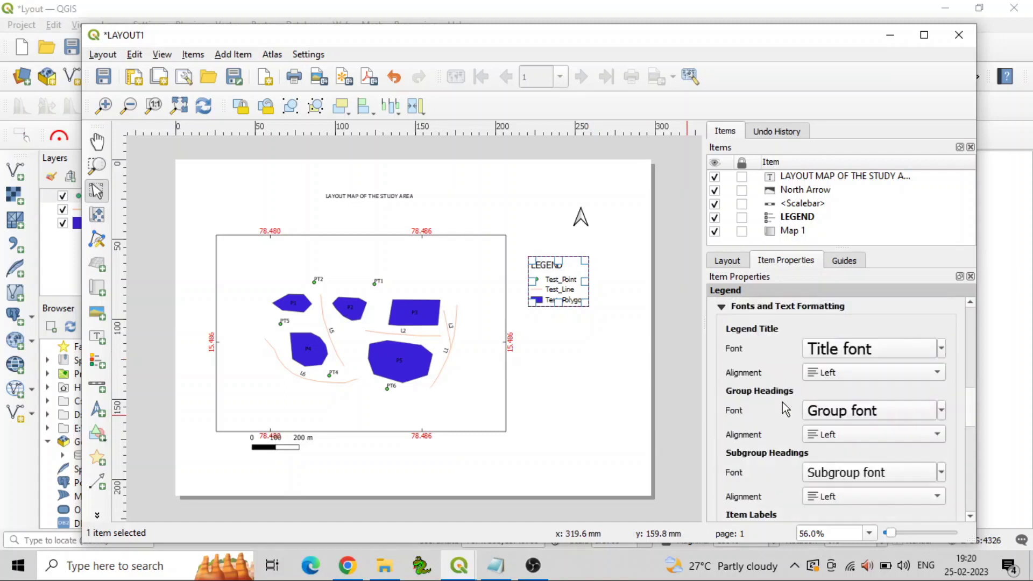
pyautogui.scroll(-3, 775, 432)
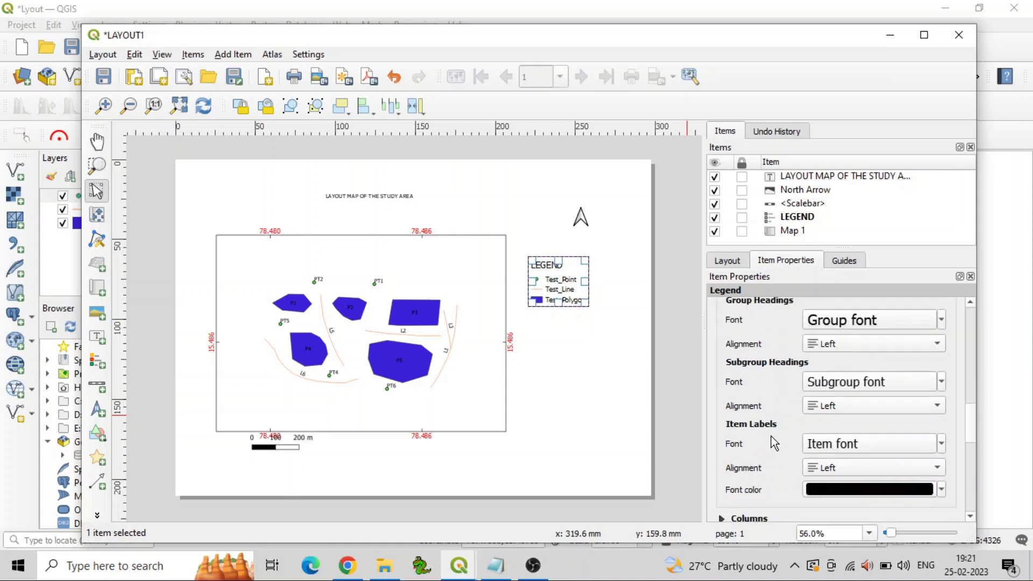
pyautogui.click(848, 492)
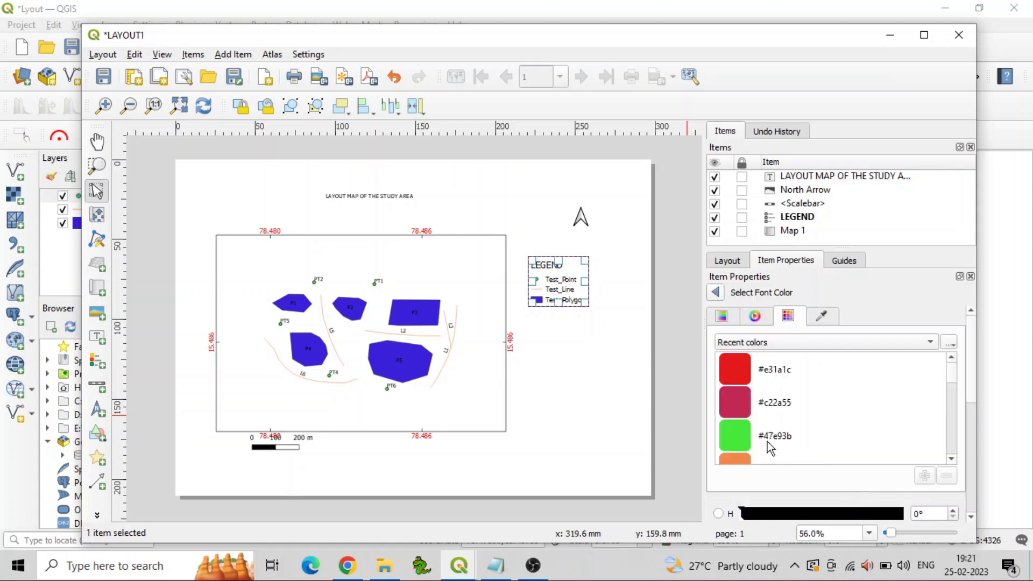
pyautogui.click(740, 405)
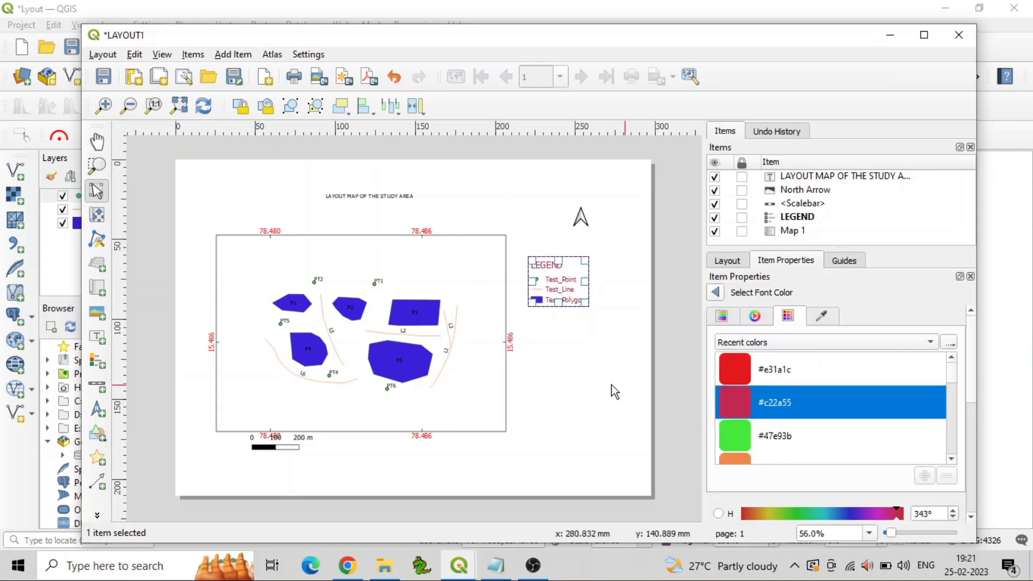
pyautogui.click(592, 386)
# Enlarge the legend's box and set the font size of its item labels to 14
pyautogui.click(560, 299)
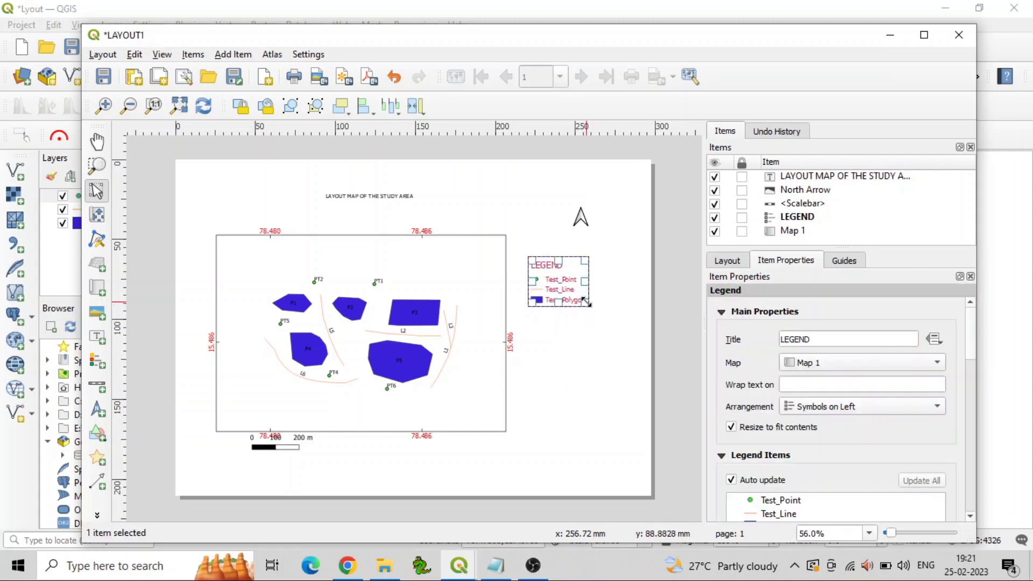
pyautogui.moveTo(604, 305); pyautogui.dragTo(605, 347)
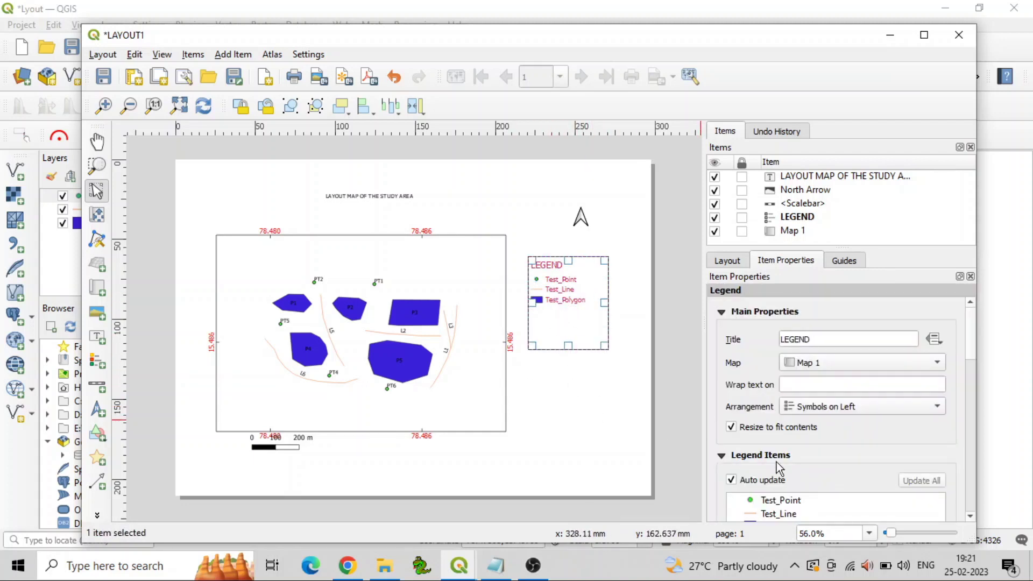
pyautogui.scroll(-5, 776, 462)
pyautogui.scroll(-1, 776, 462)
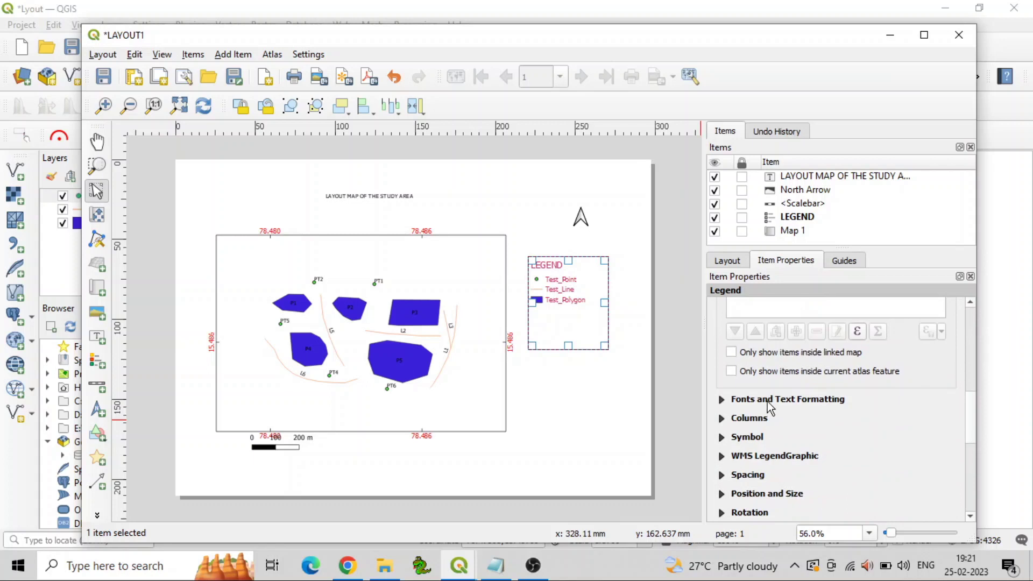
pyautogui.click(767, 401)
pyautogui.scroll(-1, 771, 428)
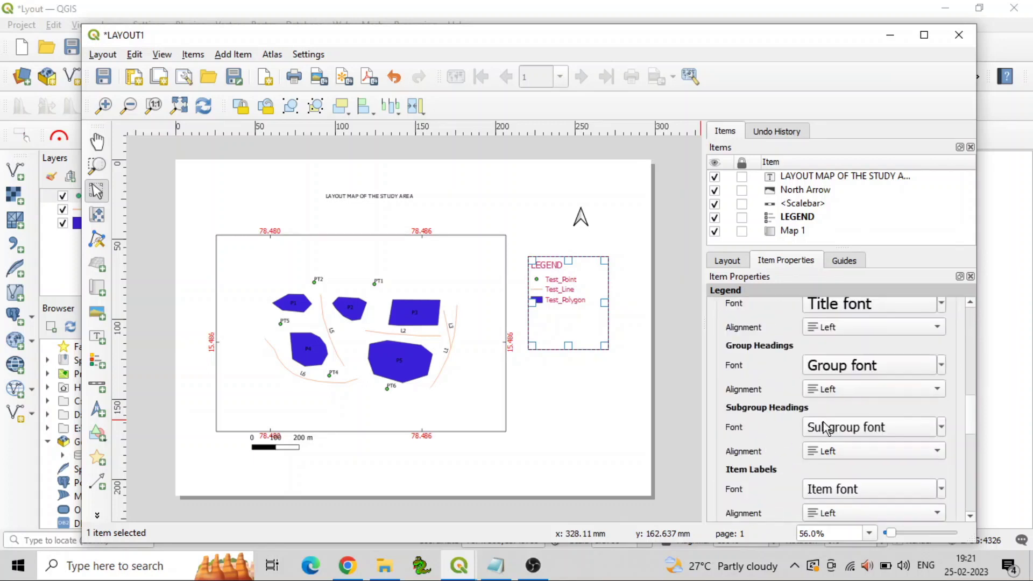
pyautogui.scroll(-1, 775, 439)
pyautogui.click(825, 442)
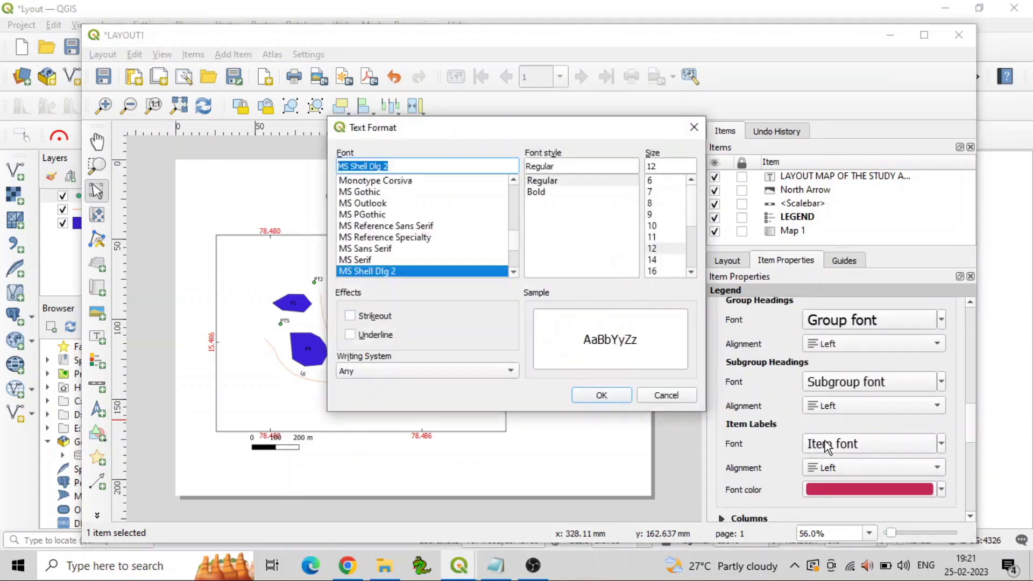
pyautogui.doubleClick(652, 166)
pyautogui.write('14')
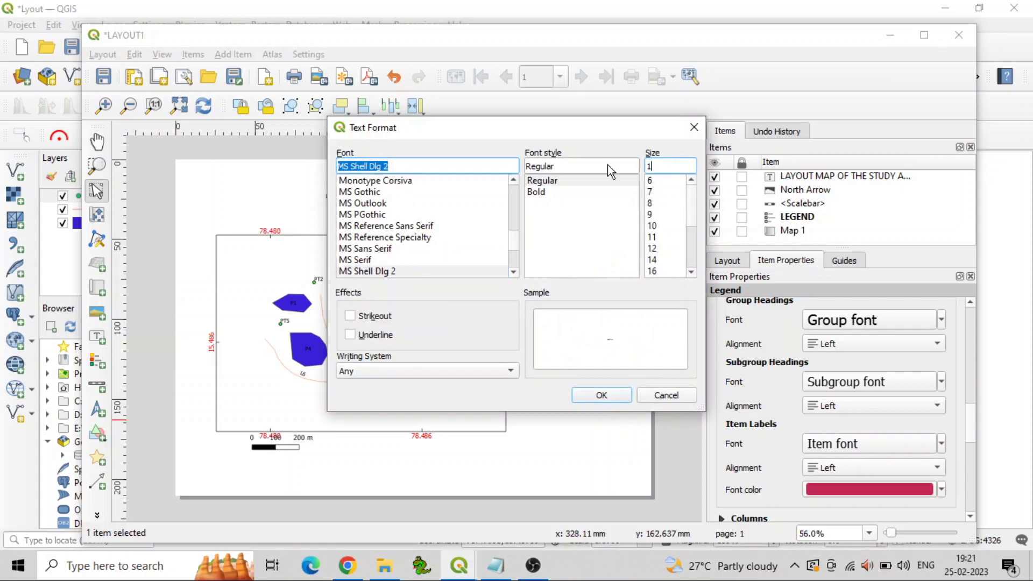
pyautogui.click(602, 394)
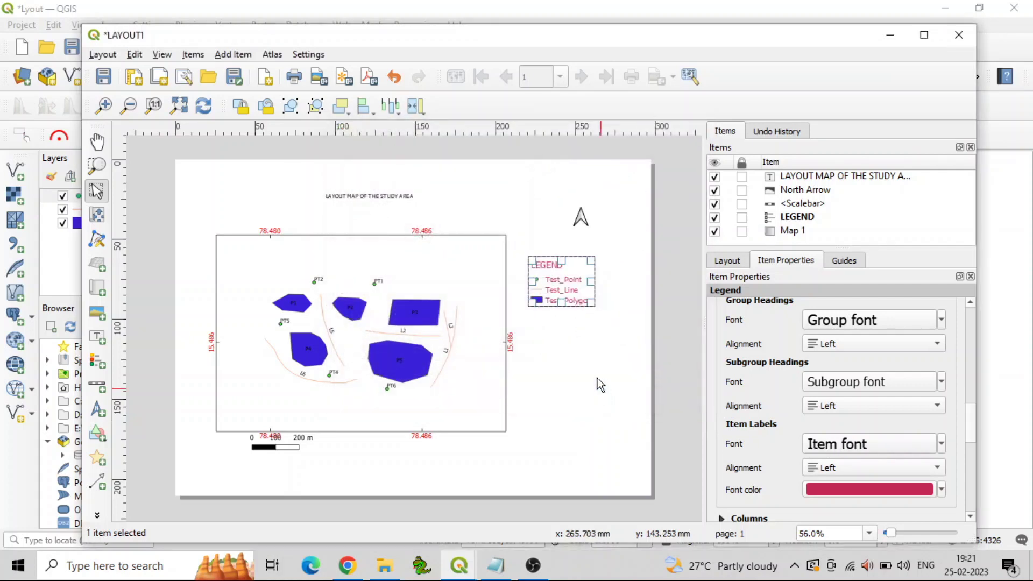
pyautogui.click(604, 347)
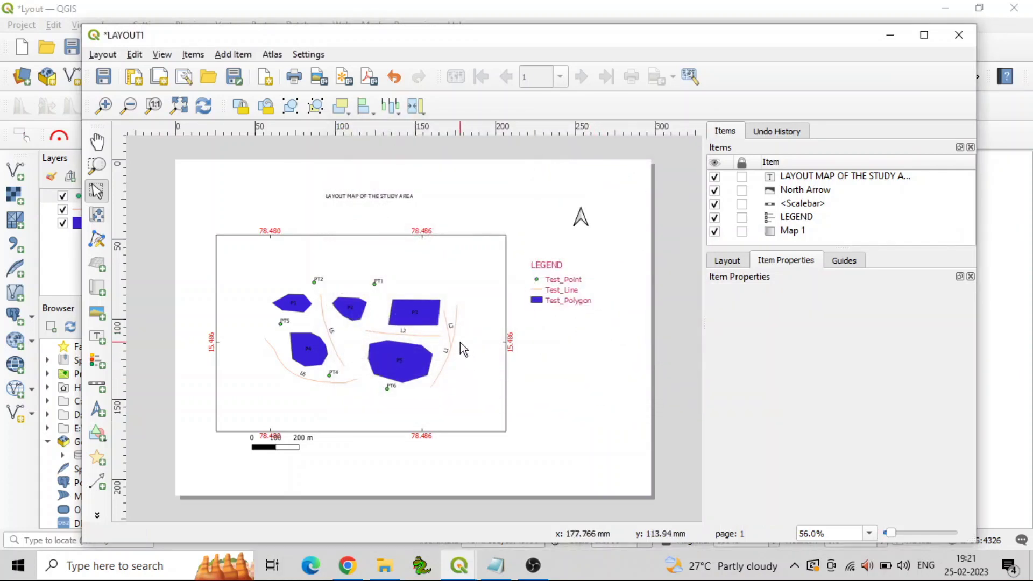
# Enable a frame around the legend and deselect it
pyautogui.click(580, 304)
pyautogui.scroll(-15, 746, 440)
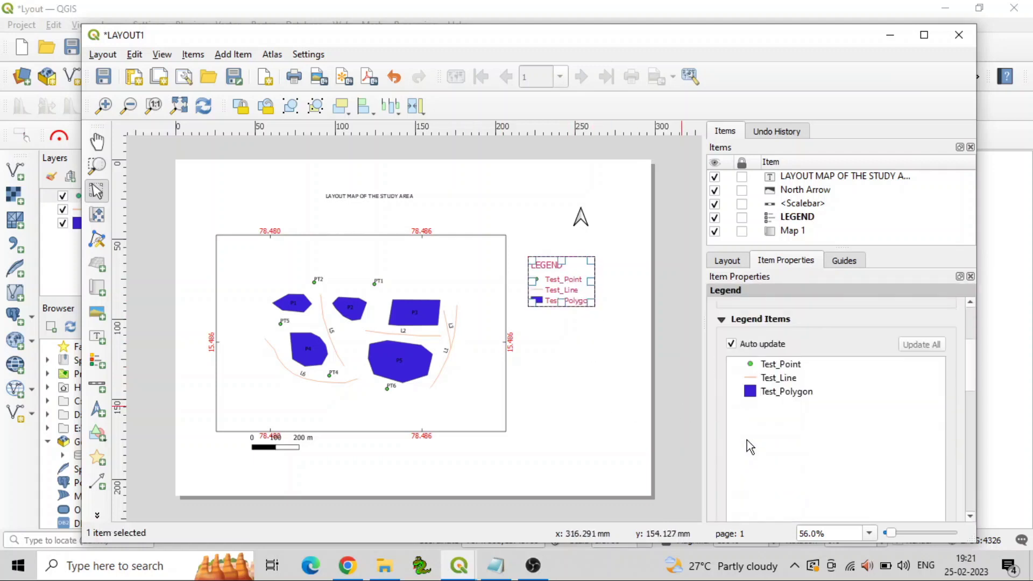
pyautogui.click(737, 486)
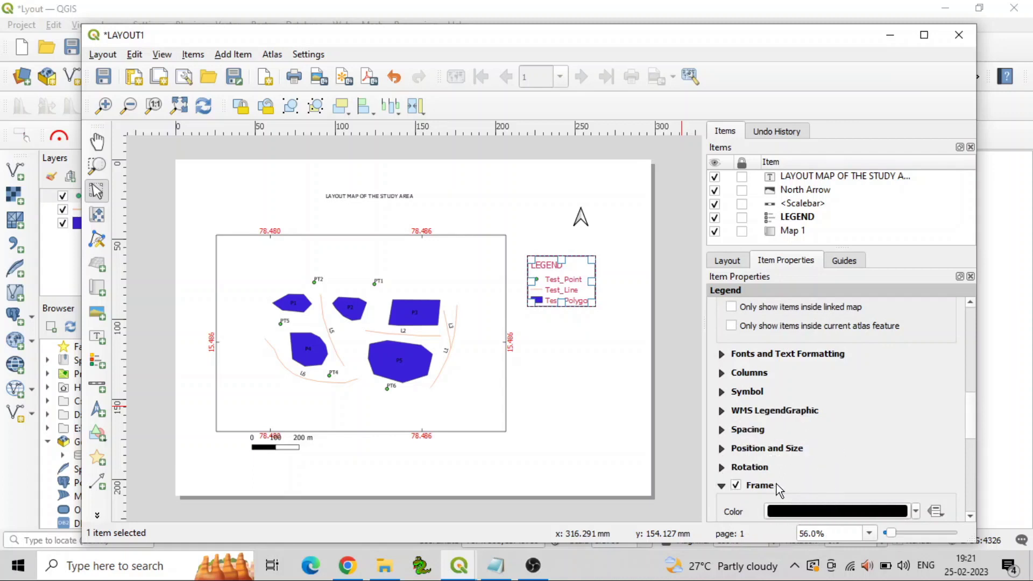
pyautogui.click(580, 348)
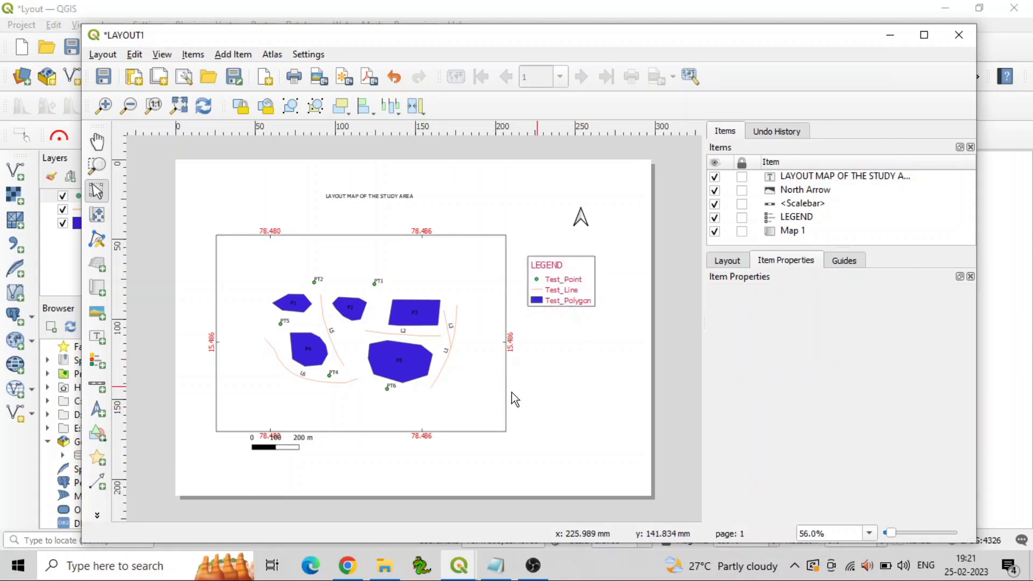
# Move the scale bar down so it clears the grid coordinates along the map's lower edge
pyautogui.click(280, 450)
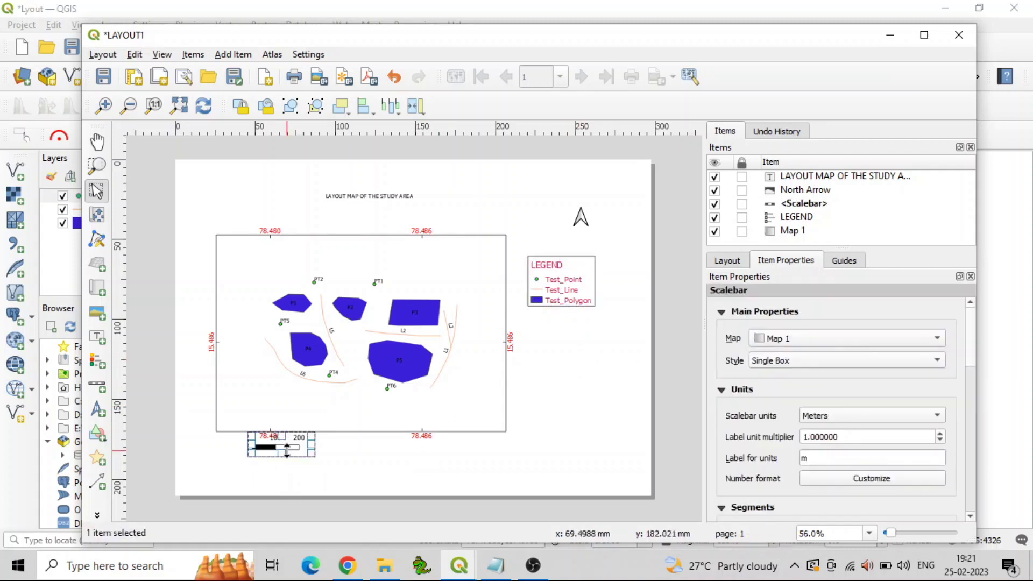
pyautogui.moveTo(275, 442); pyautogui.dragTo(275, 459)
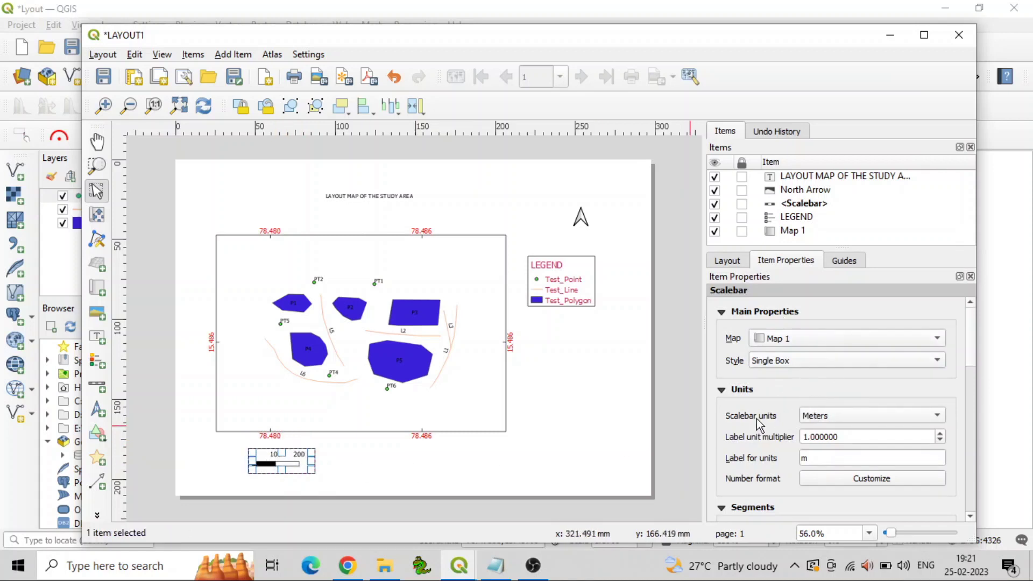
# Set the scale bar's segments to left 1 and right 3
pyautogui.scroll(-1, 756, 419)
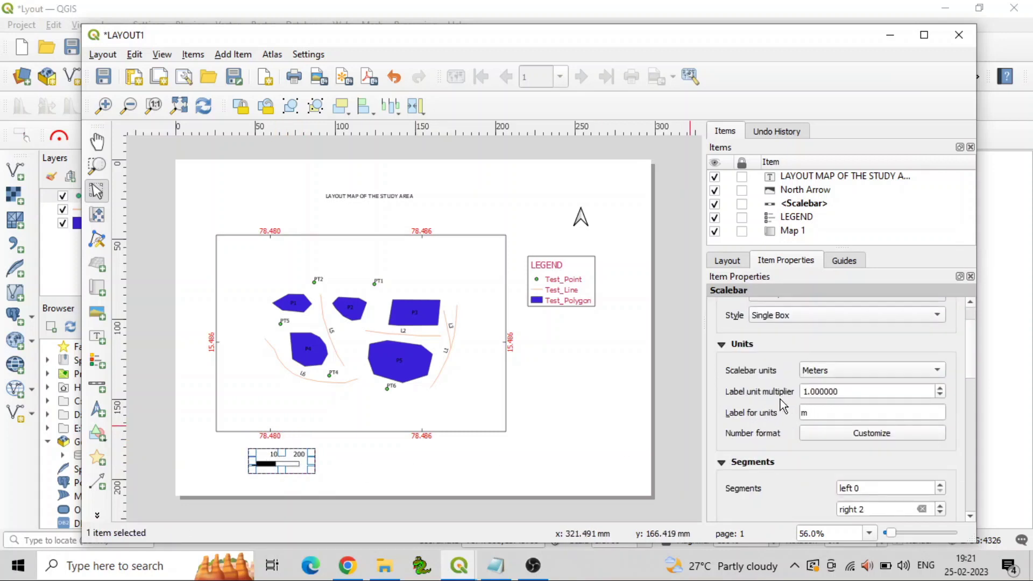
pyautogui.scroll(-2, 774, 433)
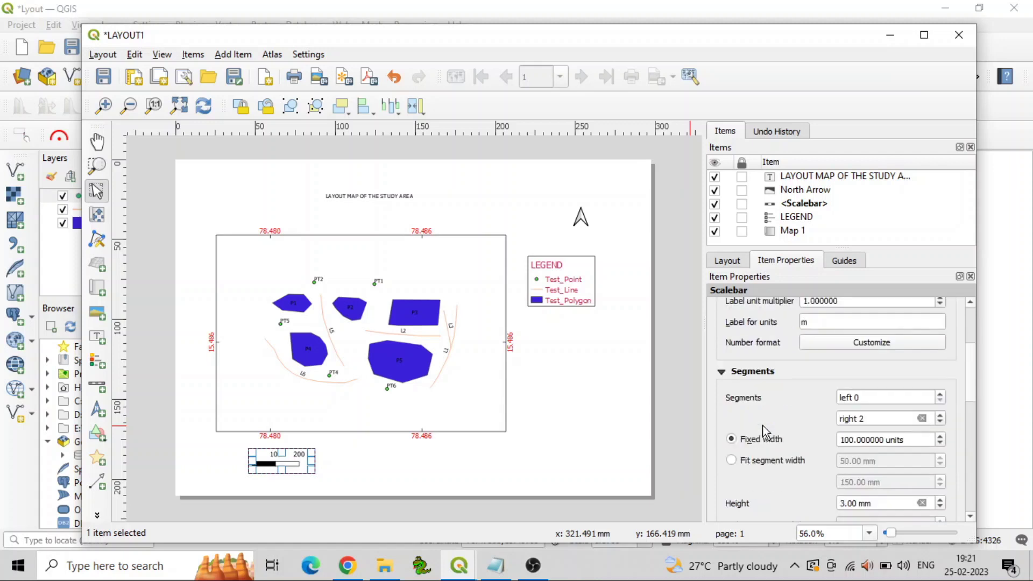
pyautogui.doubleClick(858, 398)
pyautogui.write('1')
pyautogui.doubleClick(863, 419)
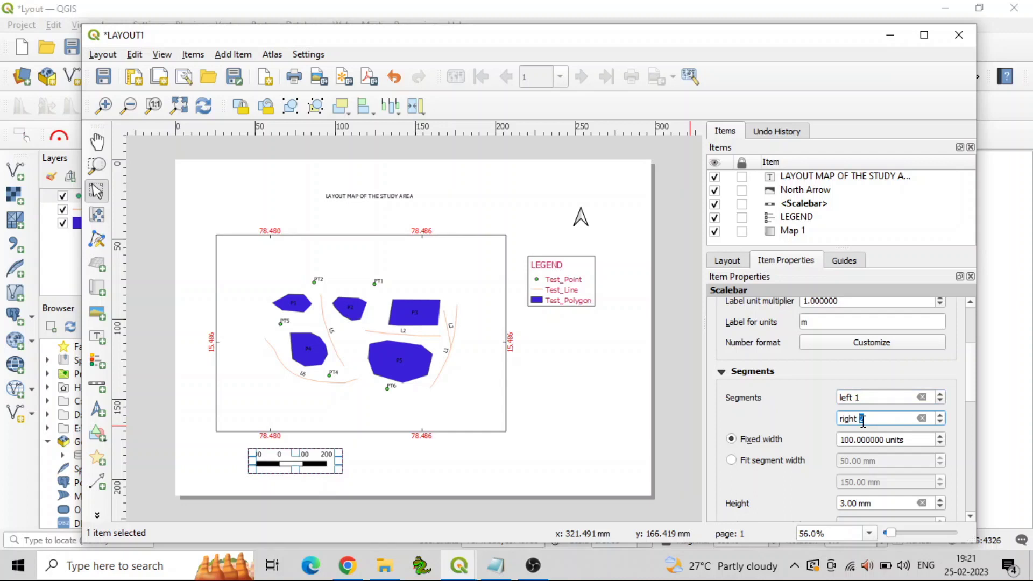
pyautogui.write('3')
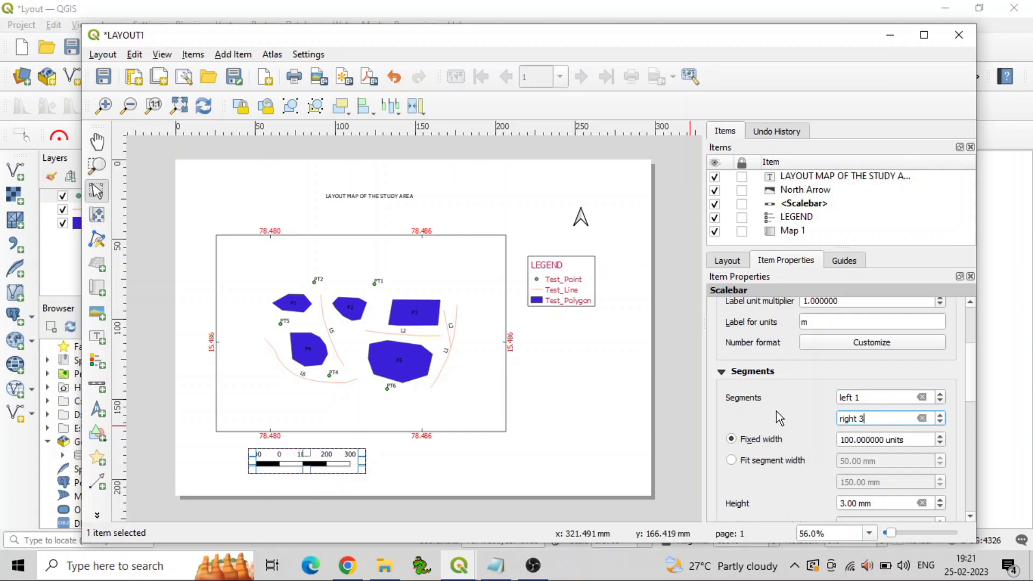
# Change the scale bar's units to Kilometers
pyautogui.scroll(1, 794, 393)
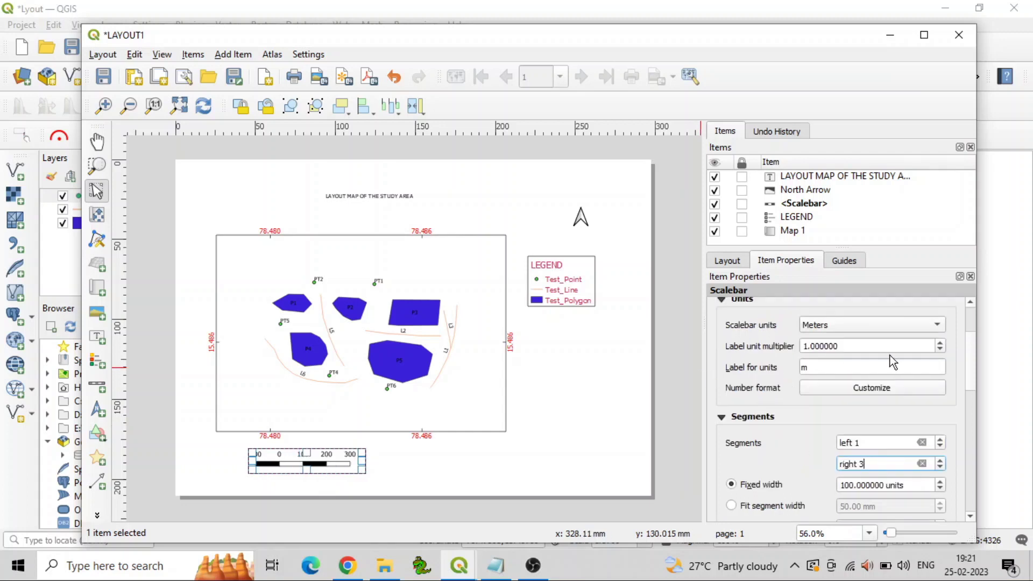
pyautogui.click(841, 325)
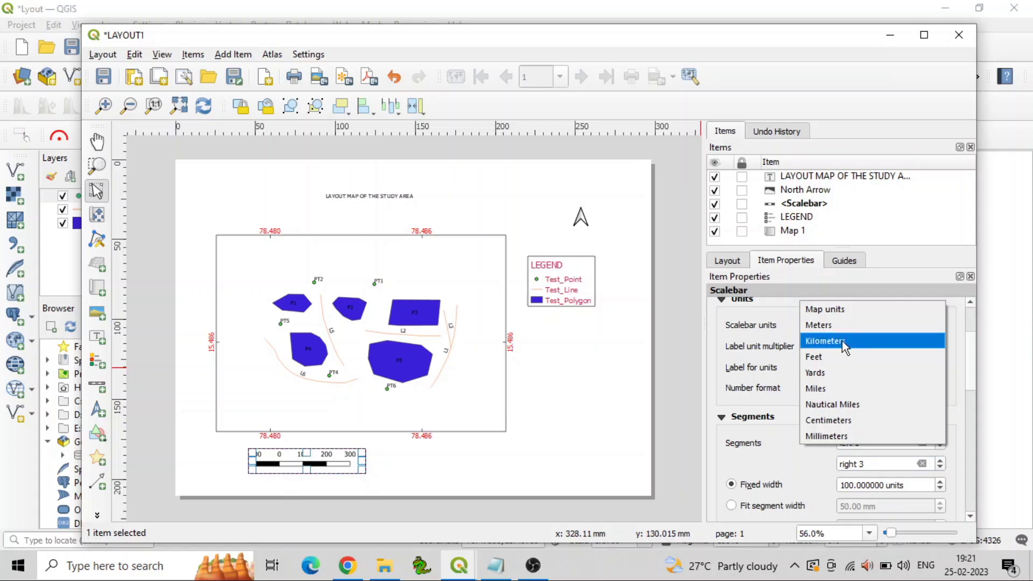
pyautogui.click(841, 340)
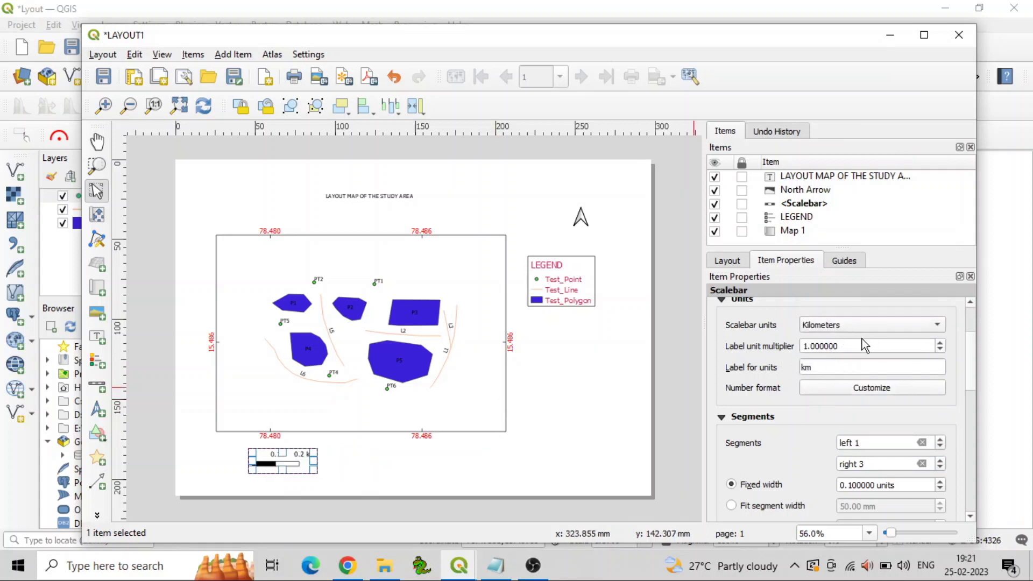
# Set the scale bar's fixed segment width to 0.5 units and deselect the scale bar
pyautogui.scroll(-1, 777, 463)
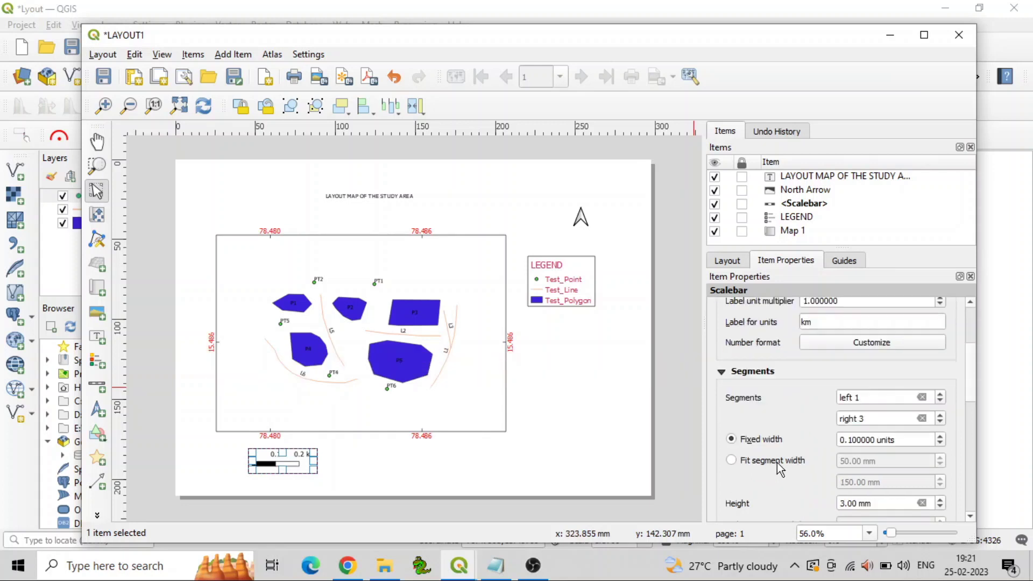
pyautogui.scroll(-1, 777, 462)
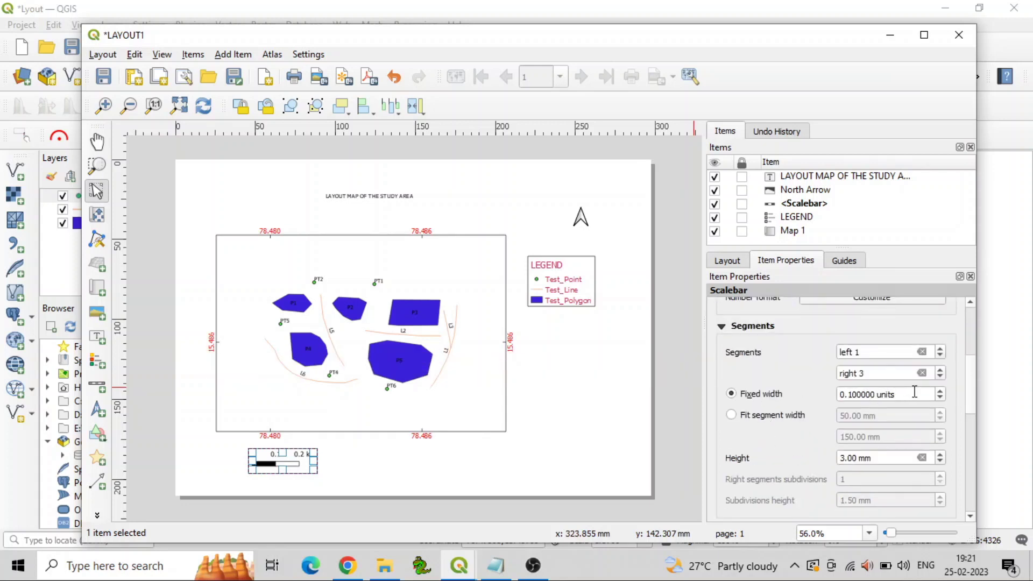
pyautogui.moveTo(914, 394); pyautogui.dragTo(800, 392)
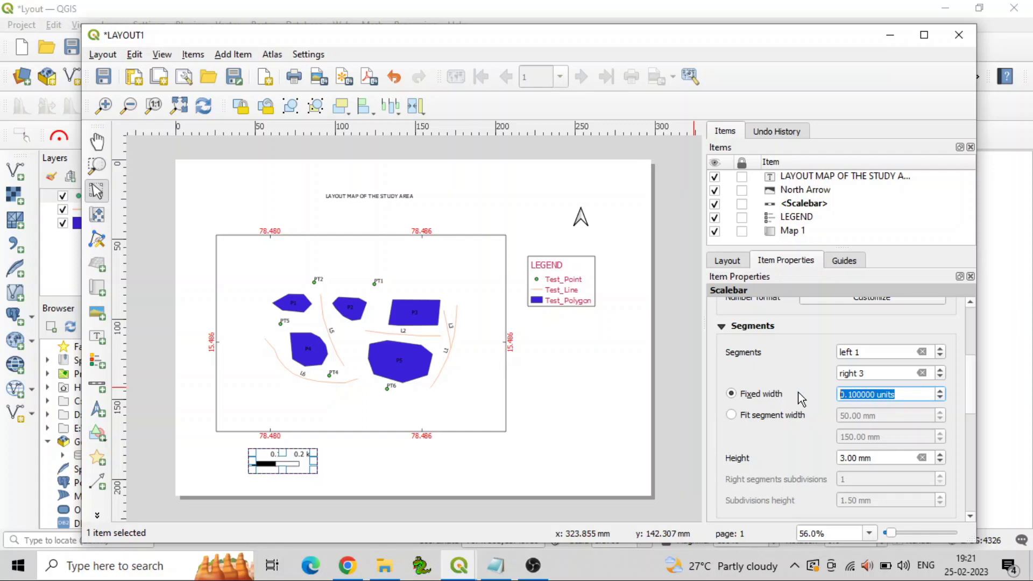
pyautogui.write('0.5')
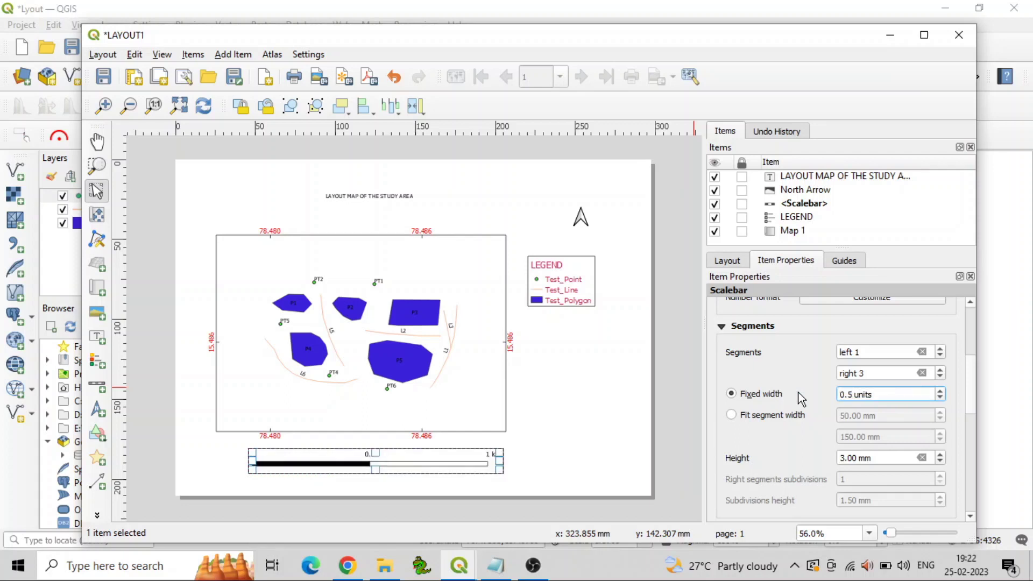
pyautogui.press('Return')
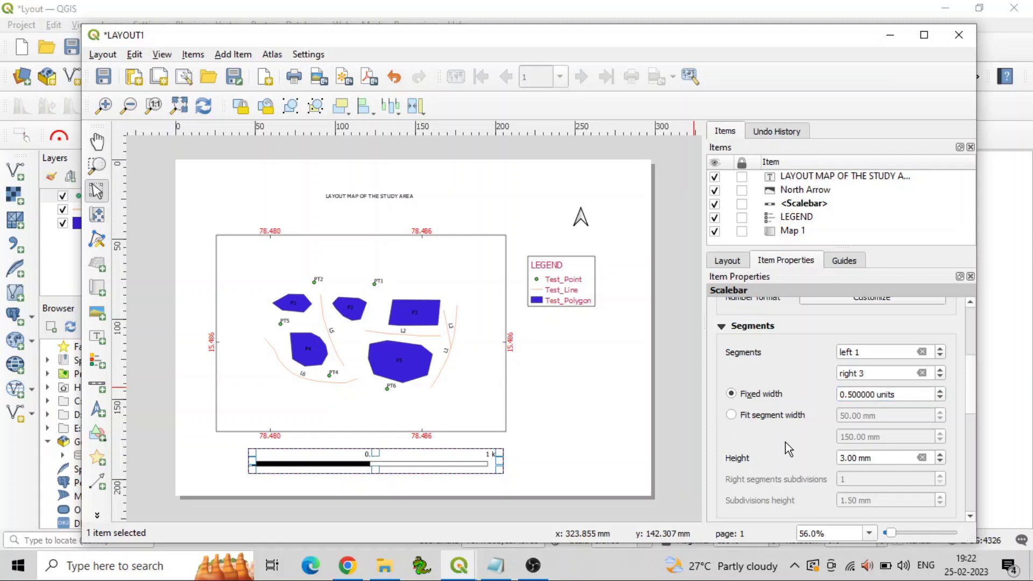
pyautogui.click(563, 451)
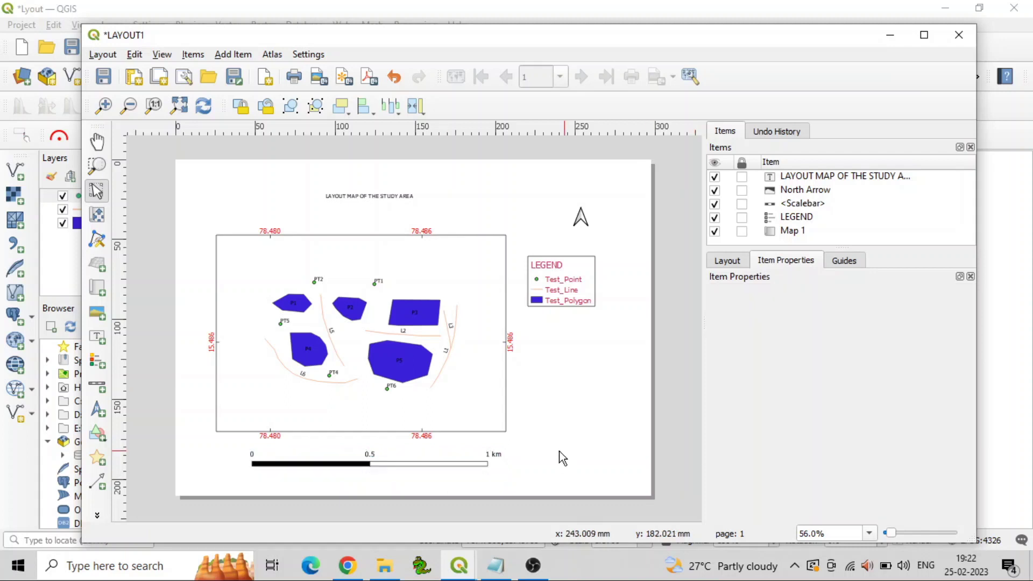
# Set the scale bar's left segments to 1
pyautogui.click(330, 465)
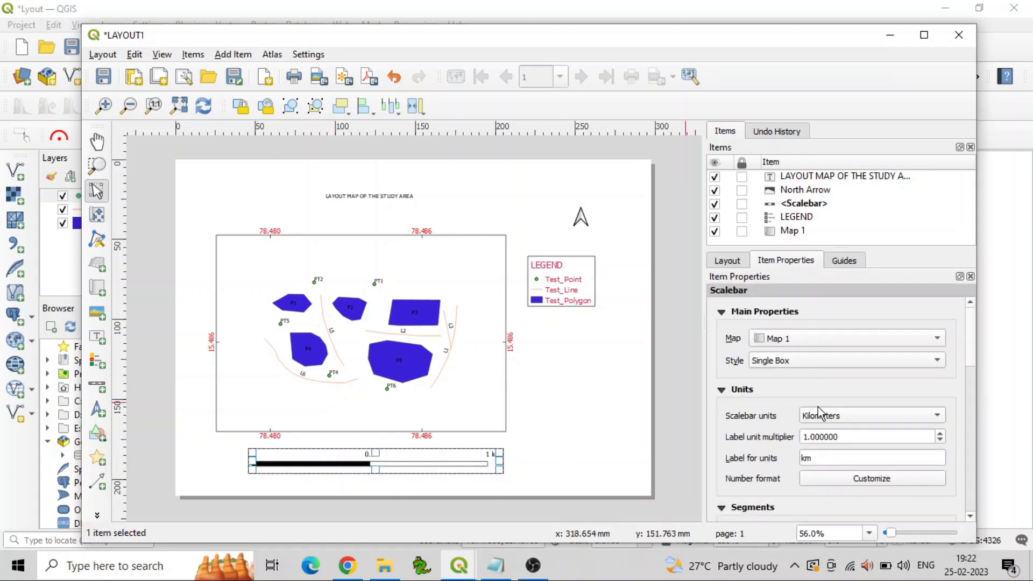
pyautogui.scroll(-3, 772, 454)
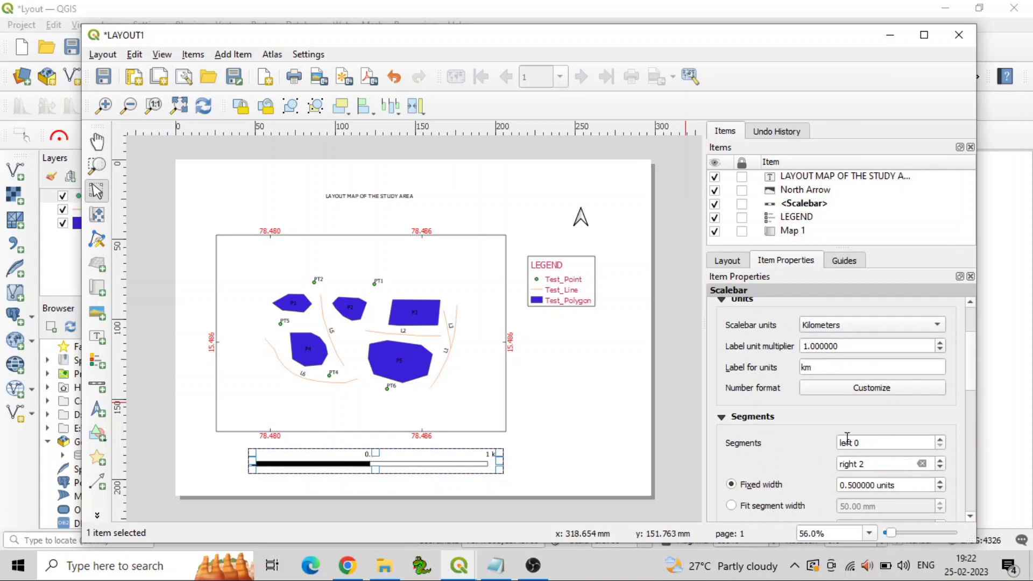
pyautogui.moveTo(860, 443); pyautogui.dragTo(854, 447)
pyautogui.write('10')
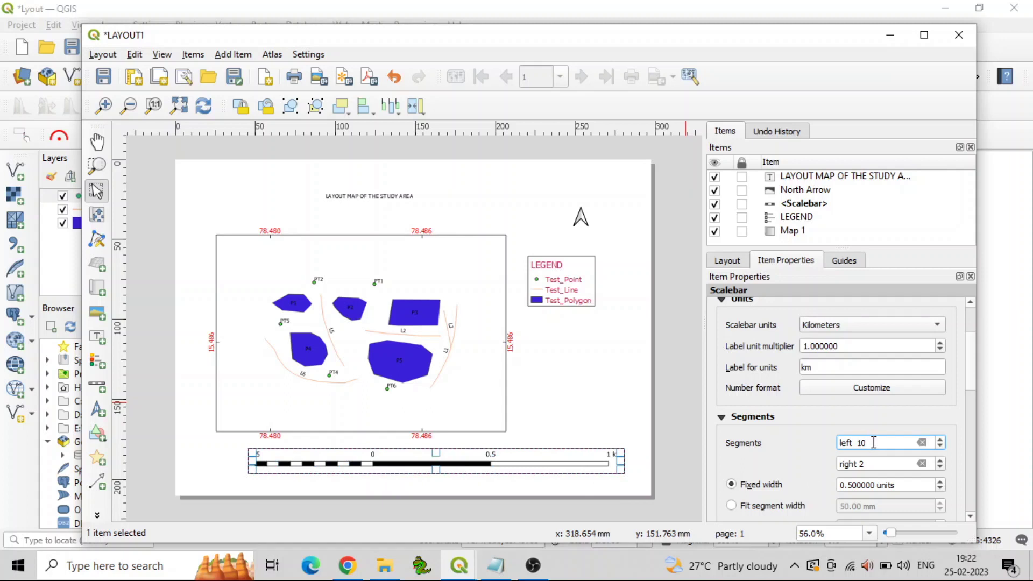
pyautogui.press('BackSpace')
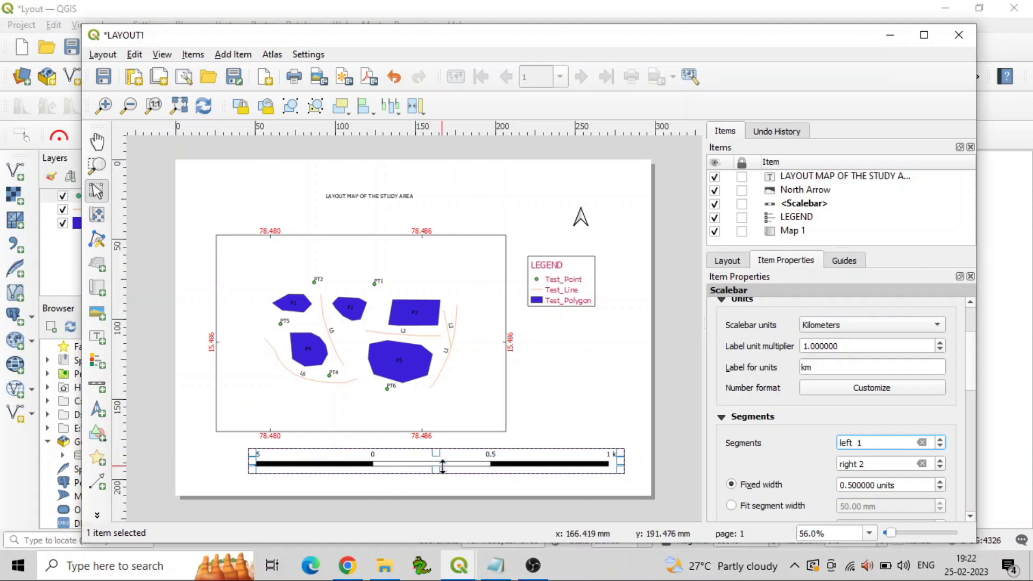
# Move the scale bar left so its box lines up with the map's left edge, try to narrow the box, and deselect it
pyautogui.moveTo(440, 463); pyautogui.dragTo(402, 463)
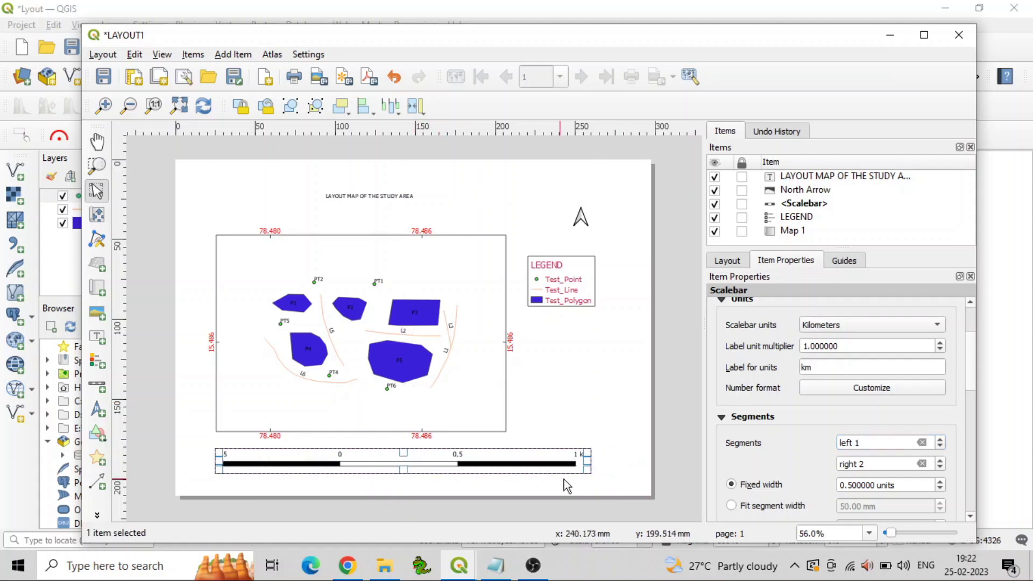
pyautogui.moveTo(590, 467); pyautogui.dragTo(525, 463)
pyautogui.click(576, 431)
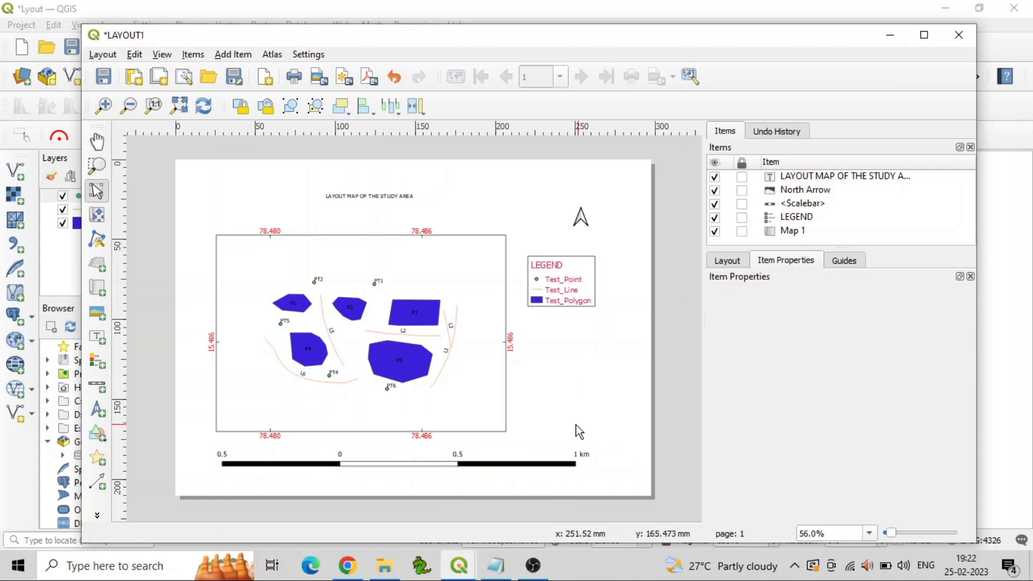
# Enable a frame around the scale bar and deselect it
pyautogui.click(518, 461)
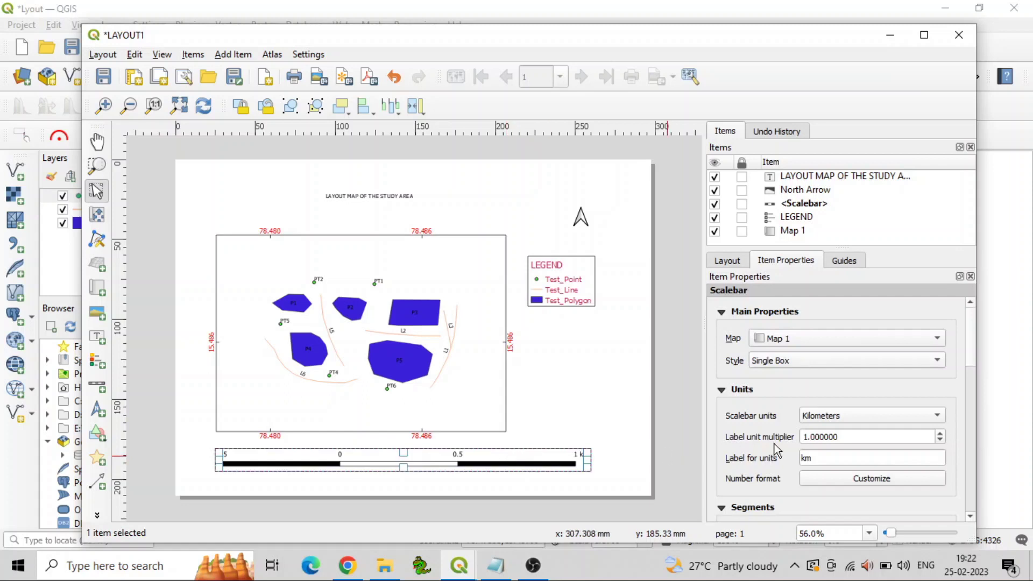
pyautogui.scroll(-7, 748, 466)
pyautogui.click(735, 449)
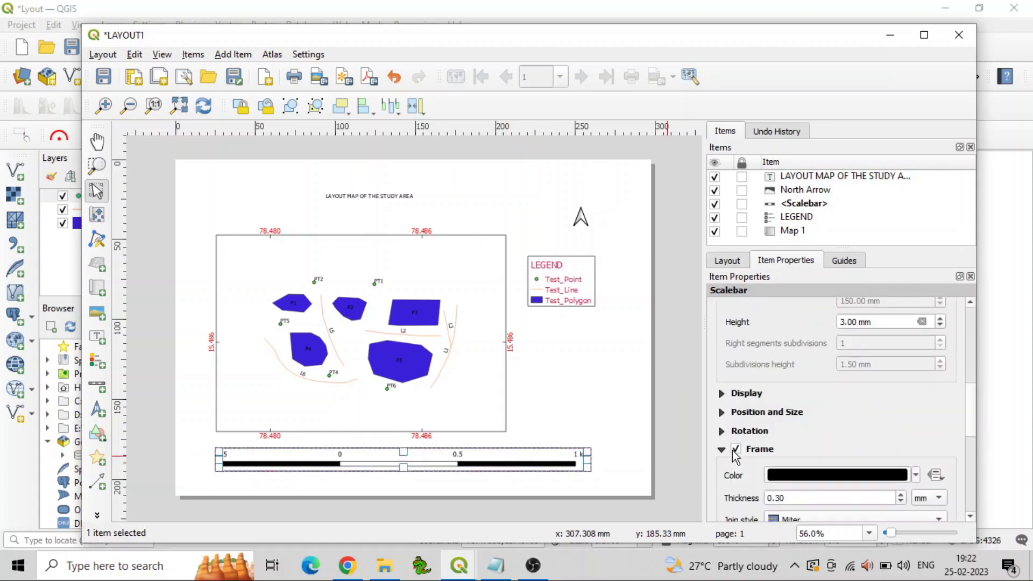
pyautogui.click(593, 394)
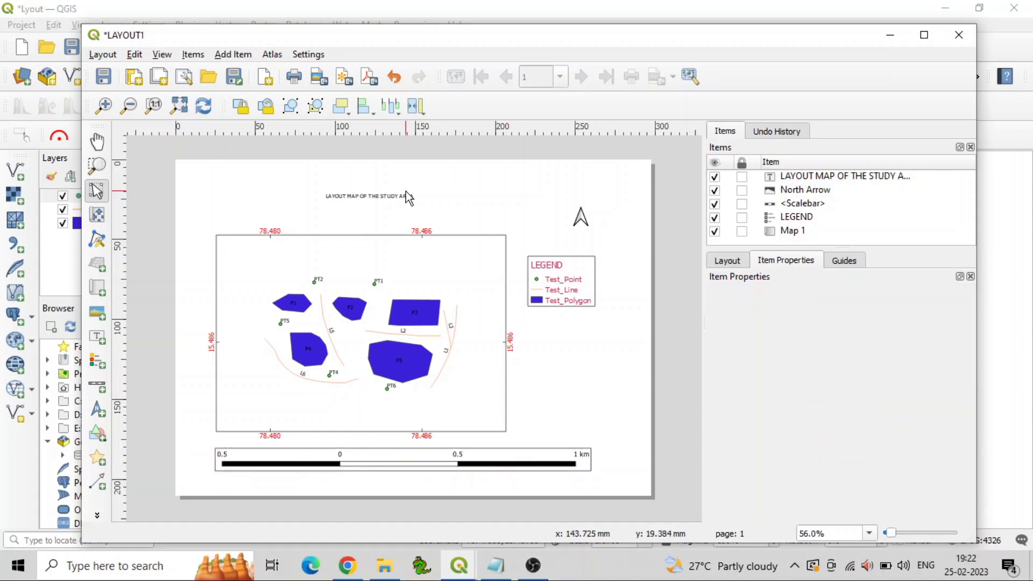
# Set the title label's font to Bold, size 25
pyautogui.click(369, 201)
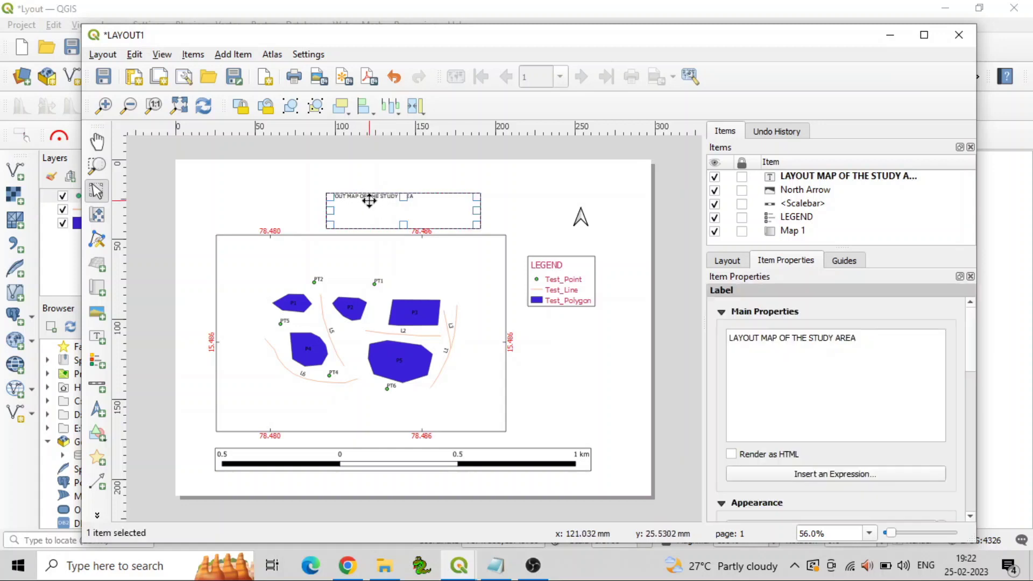
pyautogui.scroll(-4, 815, 369)
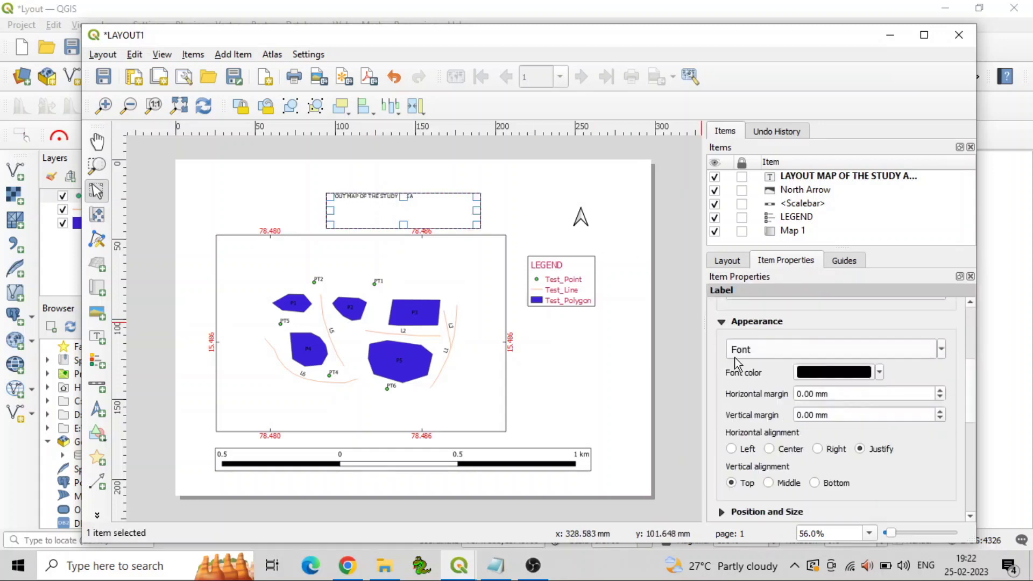
pyautogui.click(761, 347)
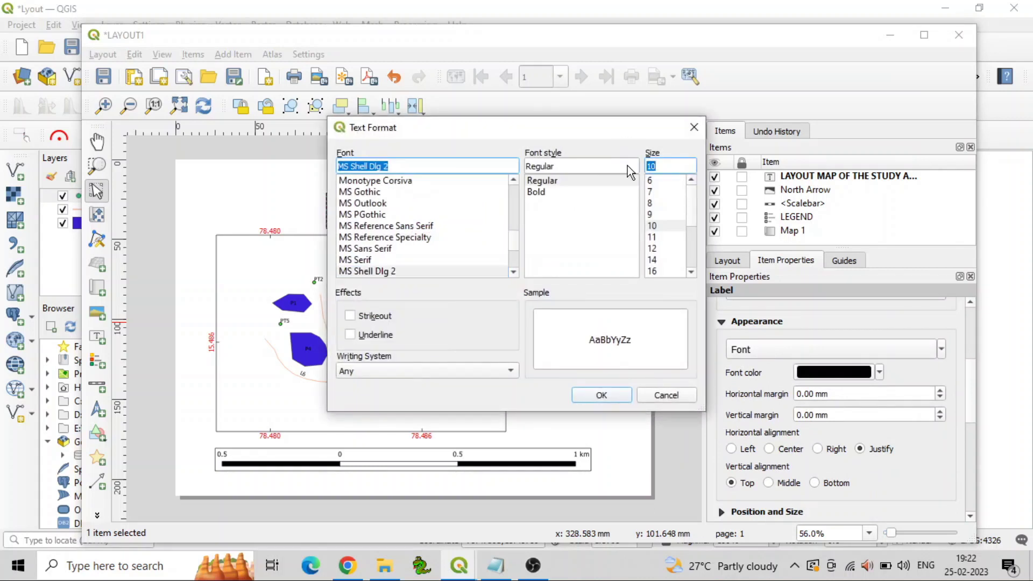
pyautogui.write('25')
pyautogui.click(553, 194)
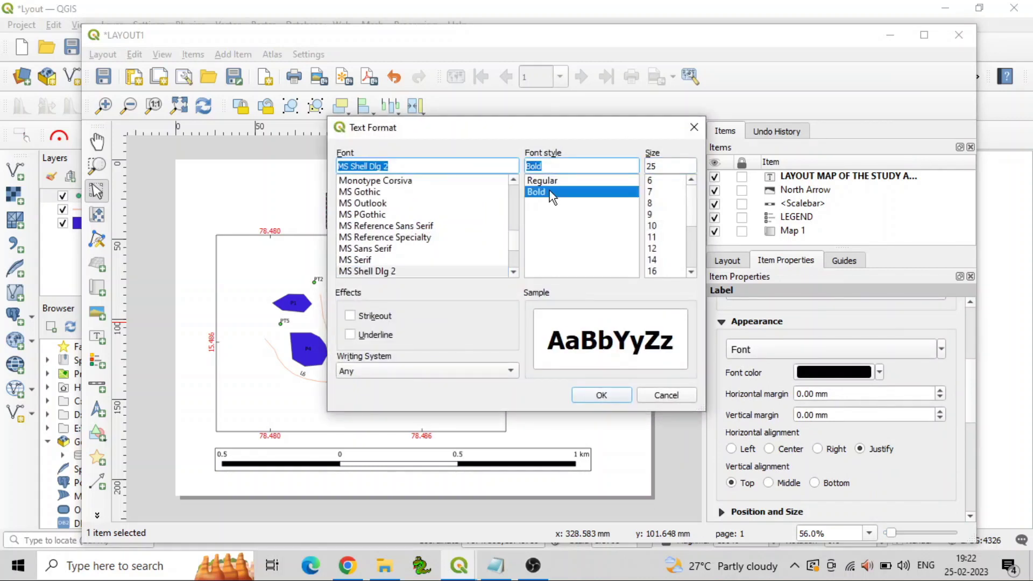
pyautogui.click(586, 391)
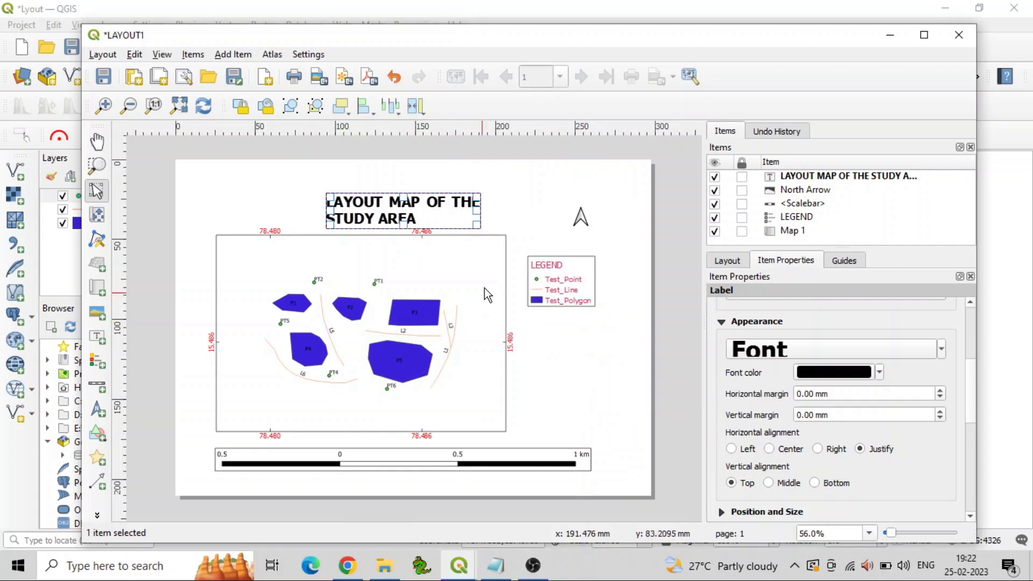
# Widen the title label's box on both sides so the title fits on one line, and shift it slightly right
pyautogui.moveTo(478, 210); pyautogui.dragTo(538, 210)
pyautogui.moveTo(327, 209); pyautogui.dragTo(240, 208)
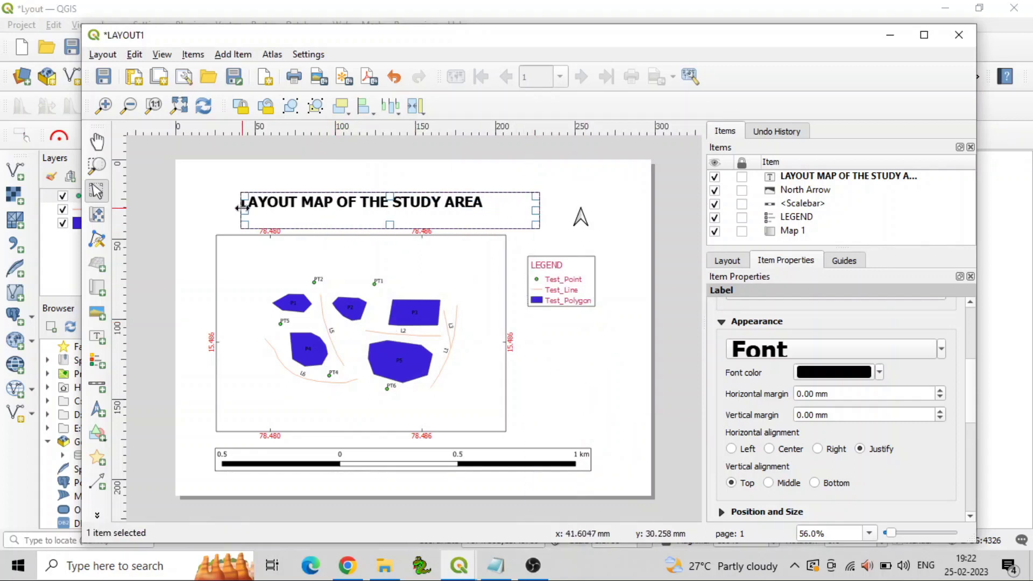
pyautogui.moveTo(428, 203); pyautogui.dragTo(434, 203)
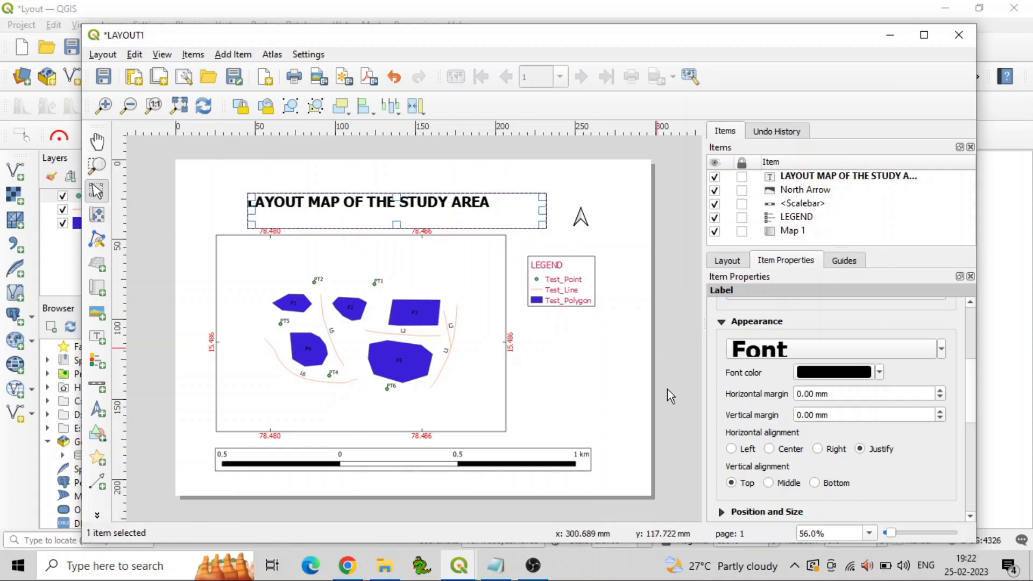
# Change the title label's font color to the recent red #e31a1c and deselect the label
pyautogui.click(879, 372)
pyautogui.click(863, 445)
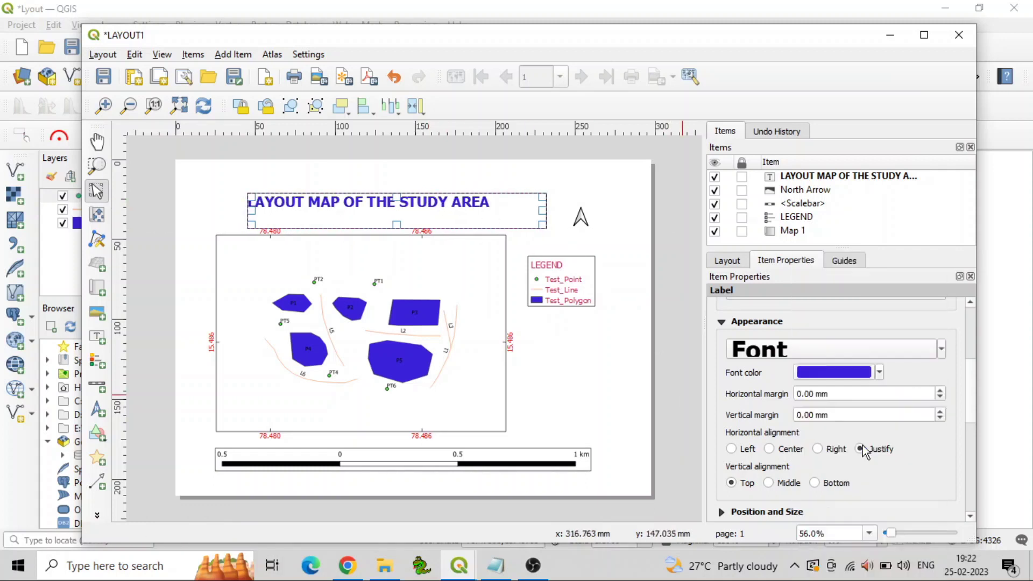
pyautogui.click(861, 371)
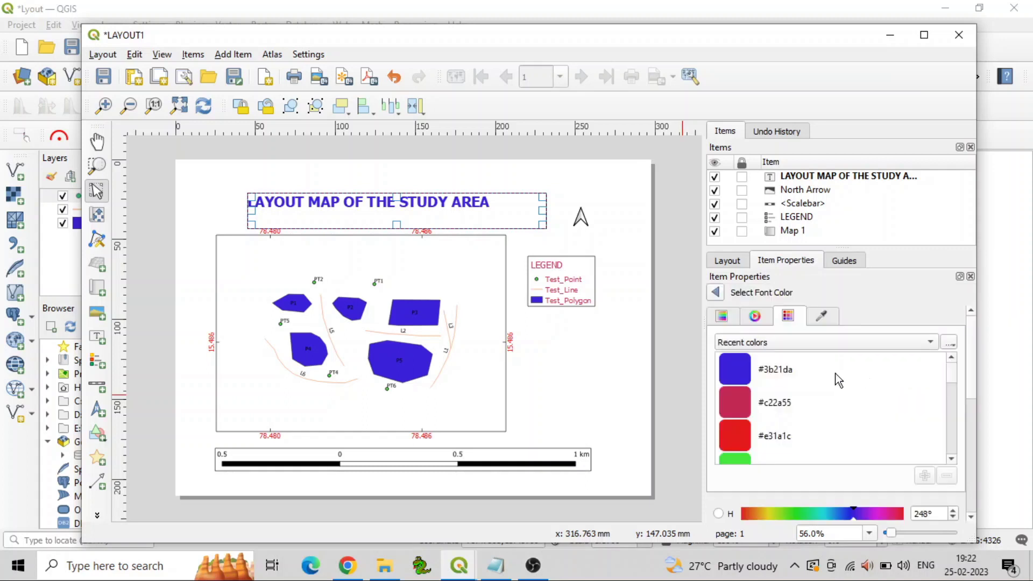
pyautogui.click(734, 431)
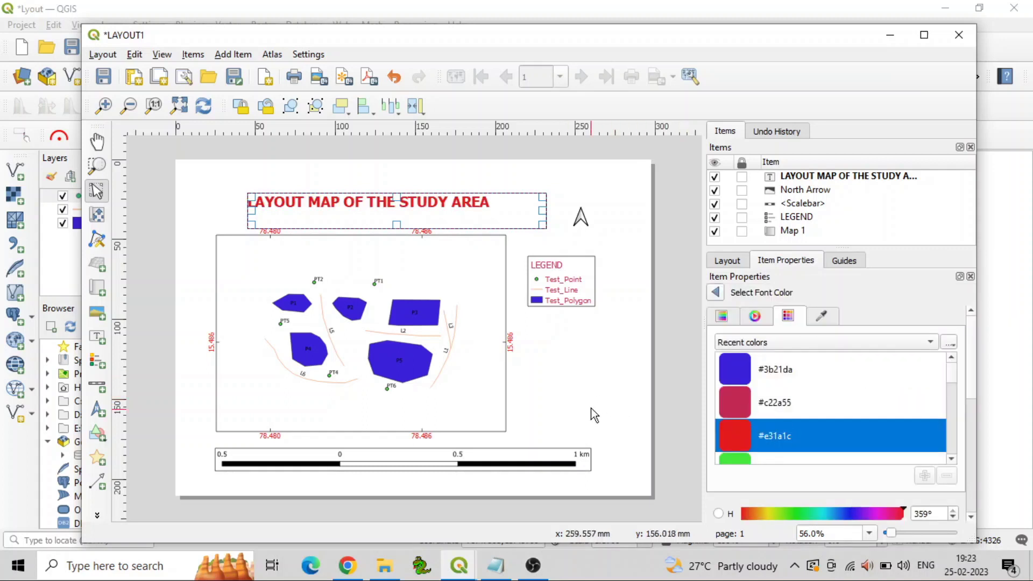
pyautogui.click(559, 398)
# Align the title label's text to Center horizontally and Middle vertically
pyautogui.click(453, 199)
pyautogui.scroll(-6, 776, 439)
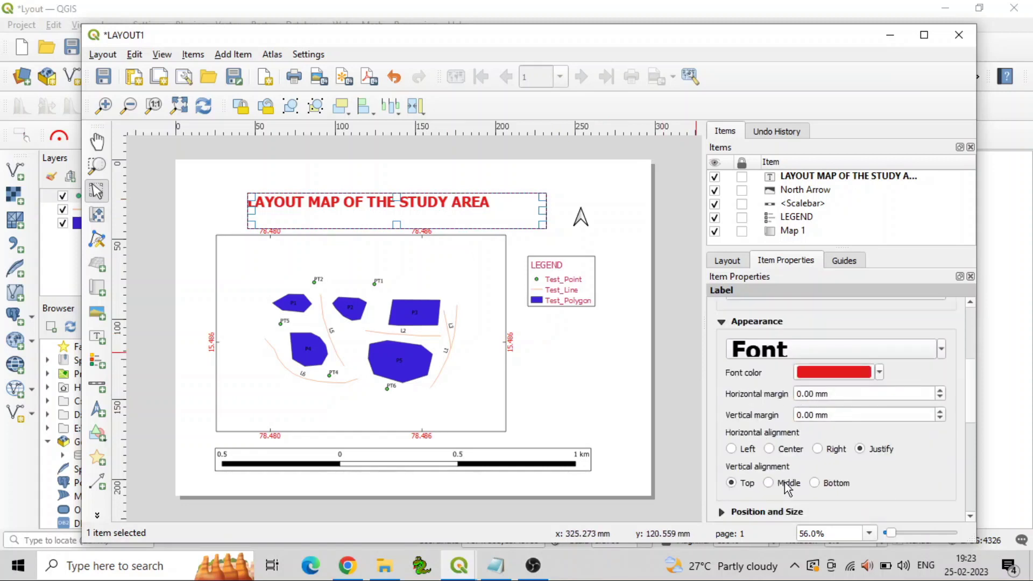
pyautogui.click(770, 449)
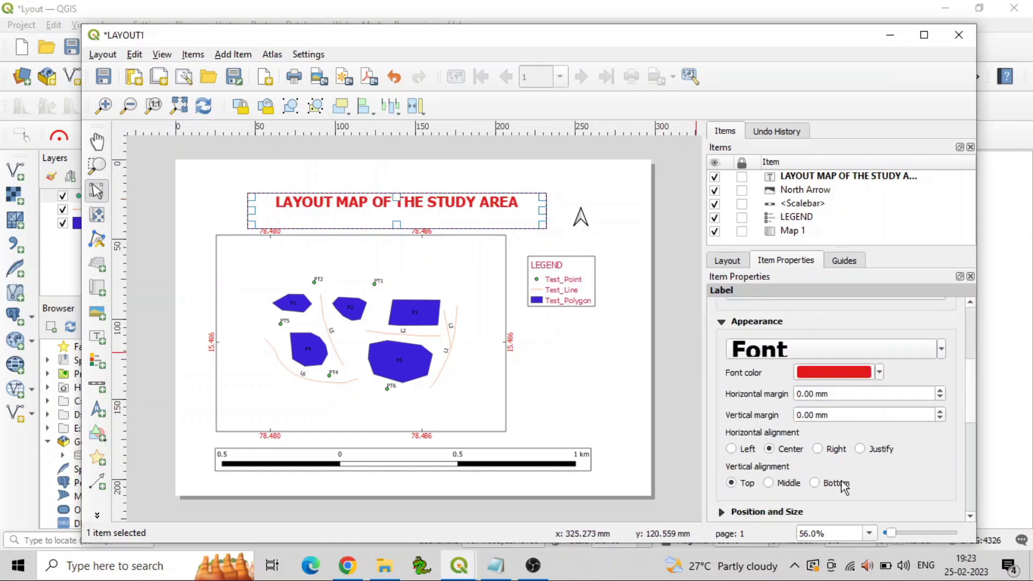
pyautogui.click(769, 483)
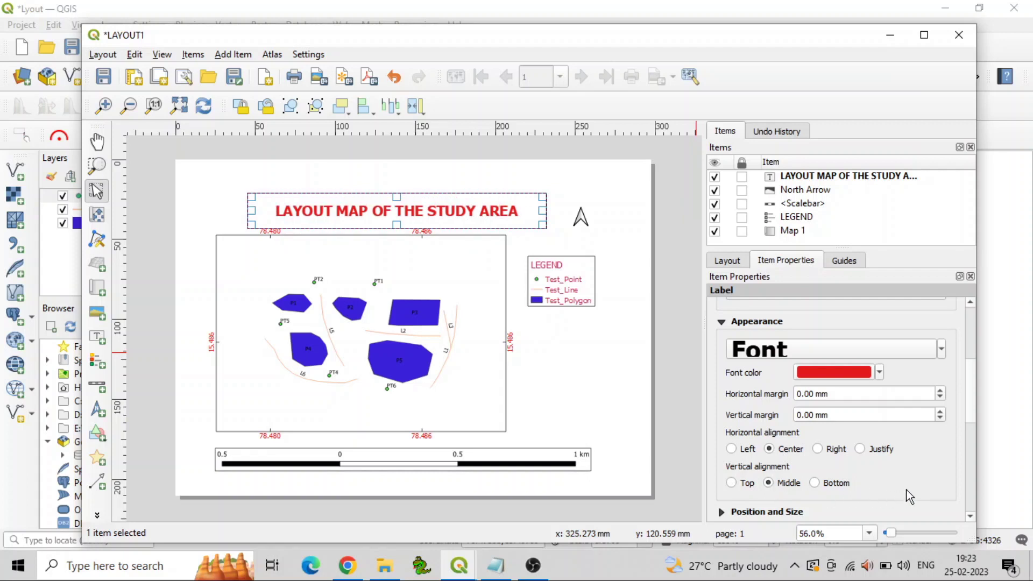
# Enable the frame around the title label and deselect the label
pyautogui.scroll(-3, 904, 484)
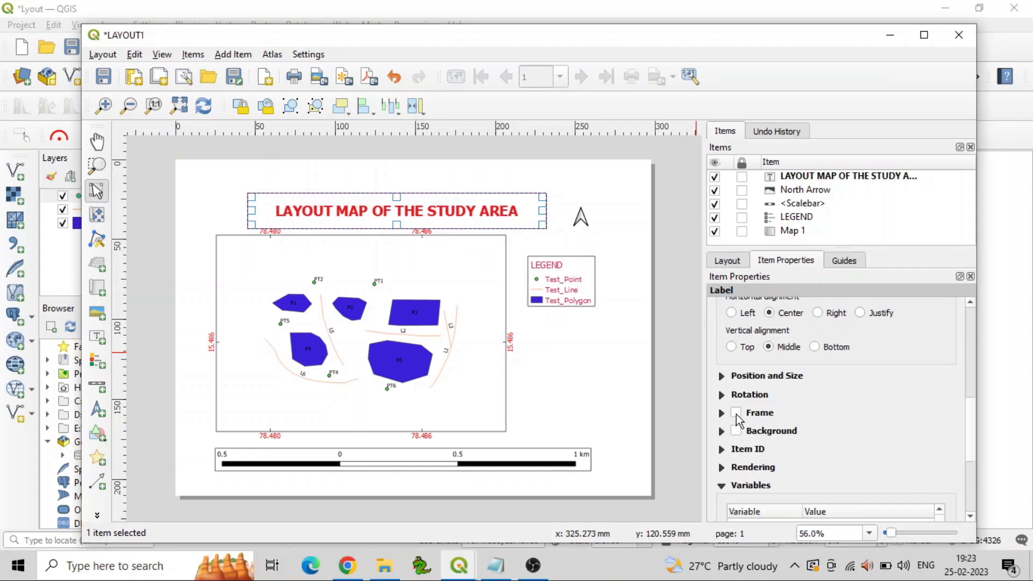
pyautogui.click(736, 414)
pyautogui.click(567, 370)
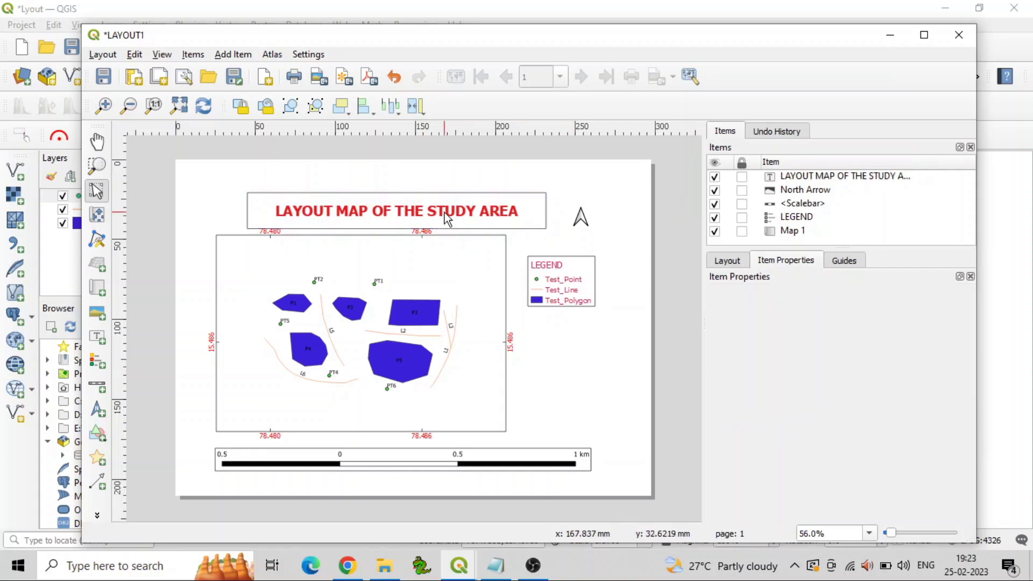
# Shift the framed title label slightly left above the map and save the project
pyautogui.moveTo(444, 212); pyautogui.dragTo(423, 220)
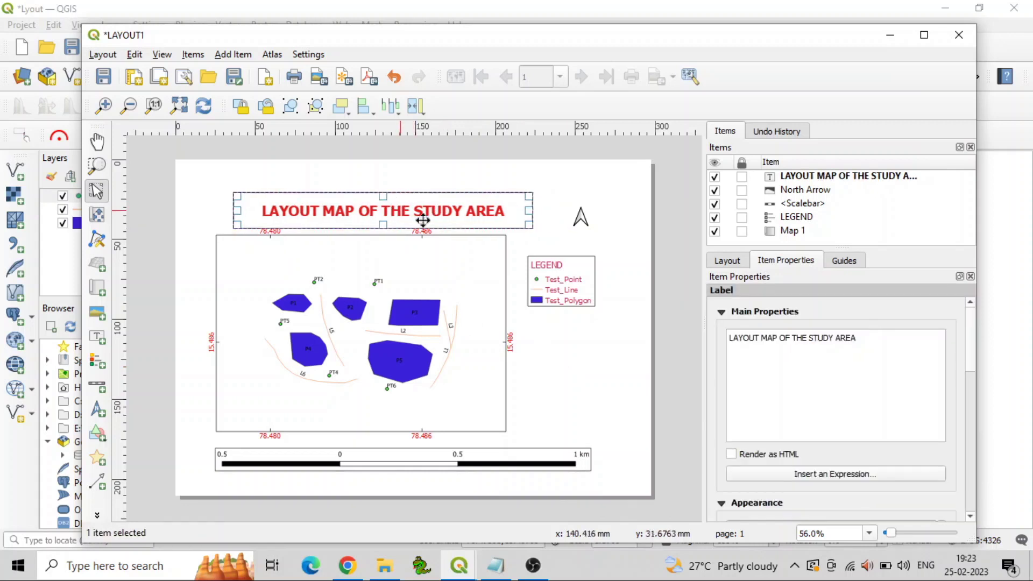
pyautogui.click(603, 355)
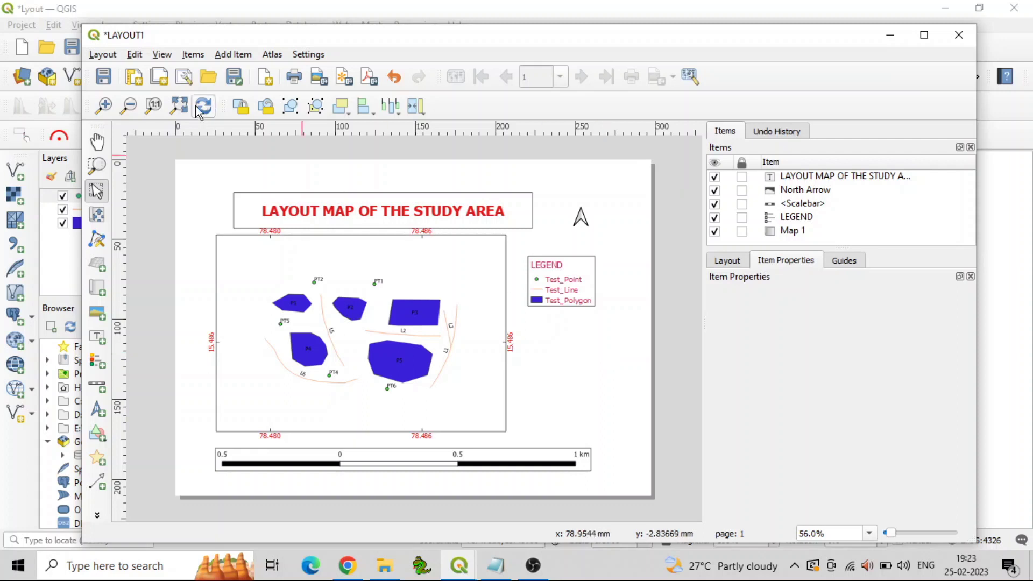
pyautogui.click(108, 79)
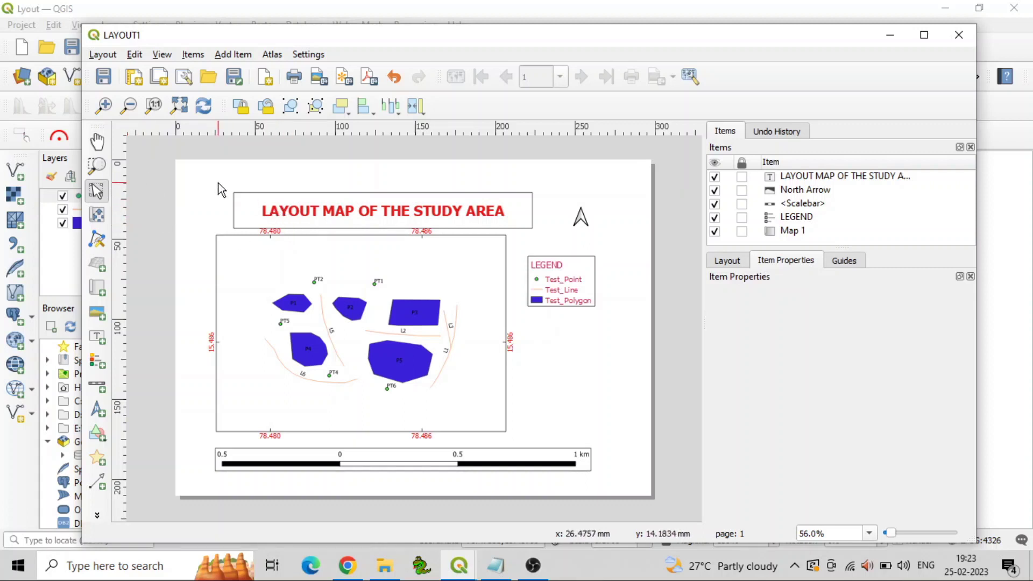
# Move the title label and the map each slightly right and down on the page
pyautogui.click(306, 208)
pyautogui.moveTo(314, 208); pyautogui.dragTo(321, 214)
pyautogui.click(280, 282)
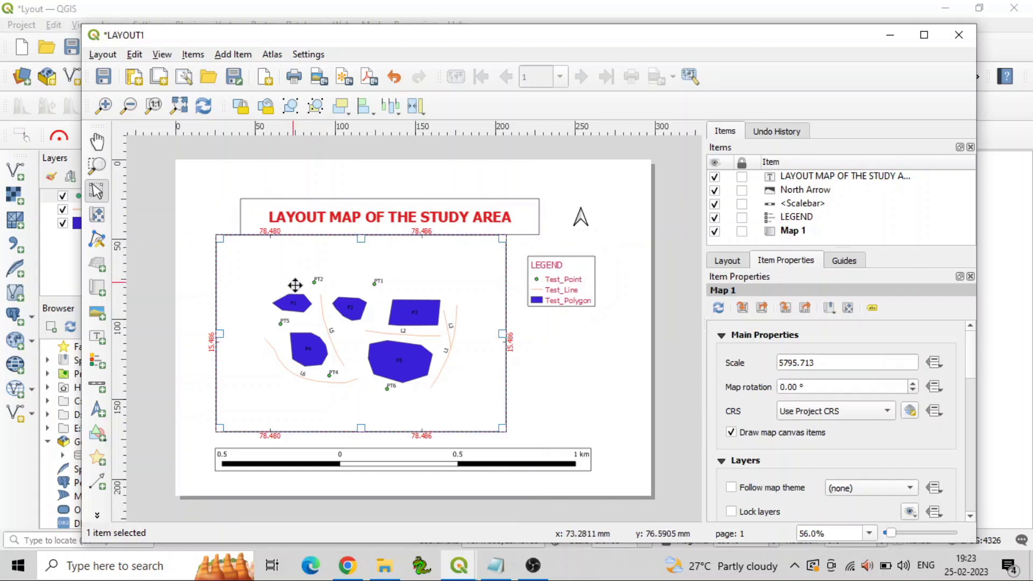
pyautogui.moveTo(293, 282); pyautogui.dragTo(298, 289)
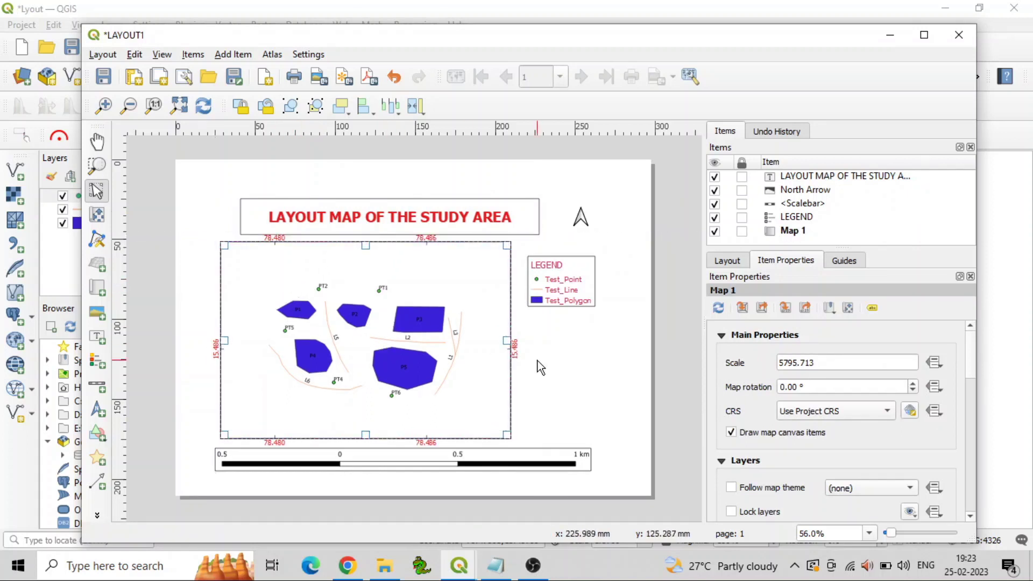
# Move the legend and the north arrow slightly right and down, away from the map and title, and clear the selection
pyautogui.click(574, 288)
pyautogui.moveTo(574, 288); pyautogui.dragTo(585, 292)
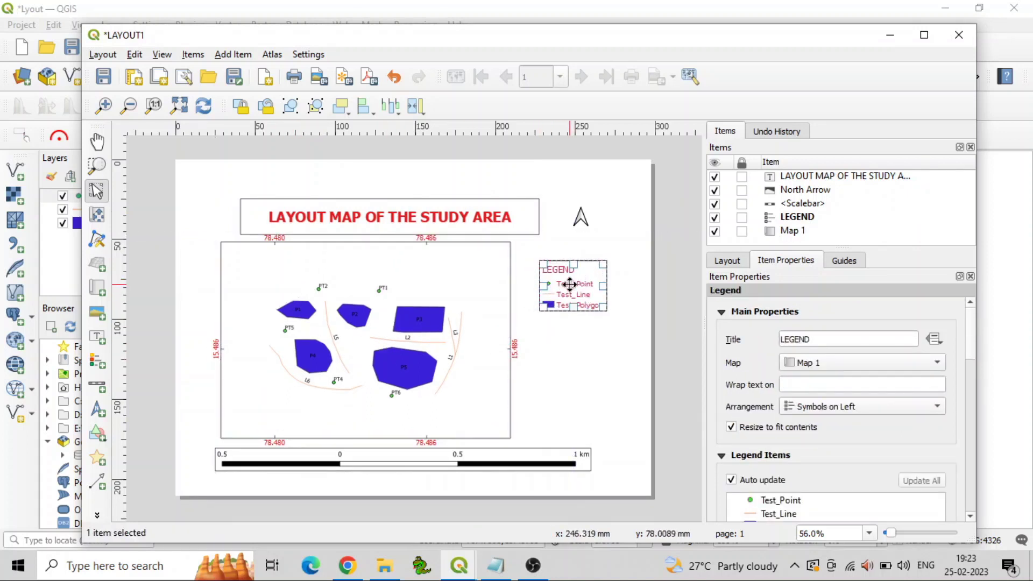
pyautogui.click(581, 227)
pyautogui.moveTo(581, 227); pyautogui.dragTo(591, 228)
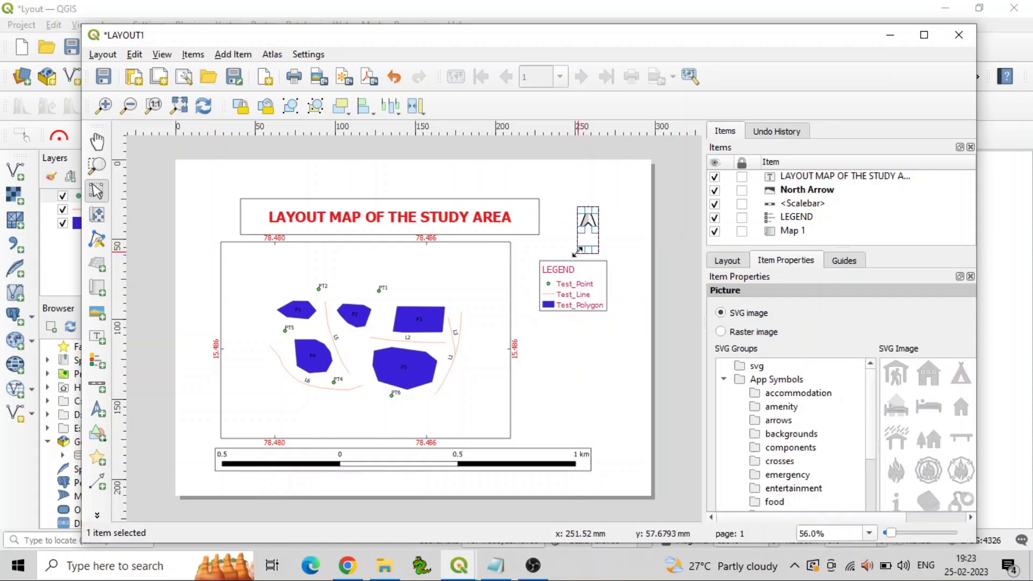
pyautogui.click(578, 361)
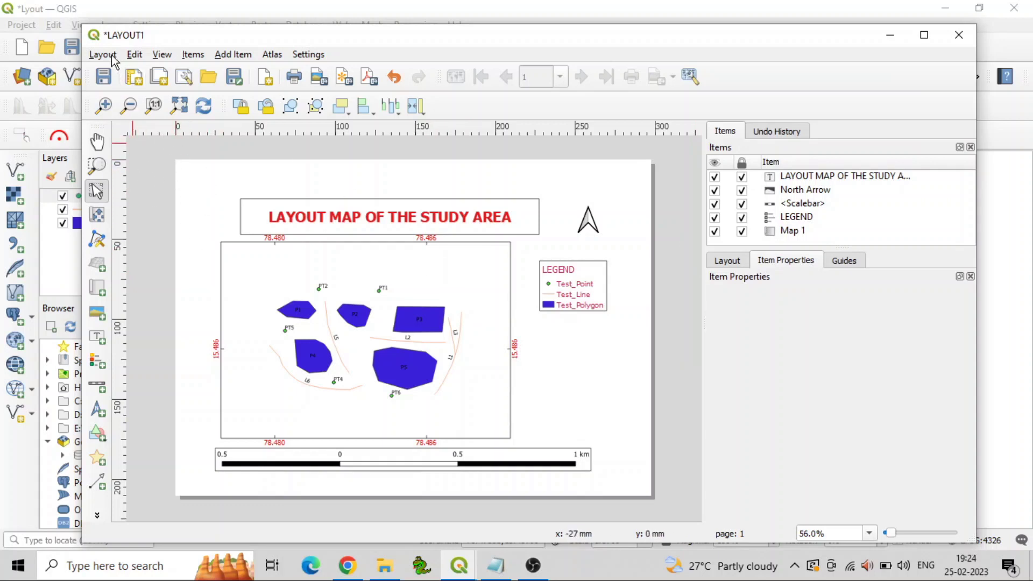
# Draw a rectangle shape around all layout items just inside the page edges and send it to the back
pyautogui.click(246, 57)
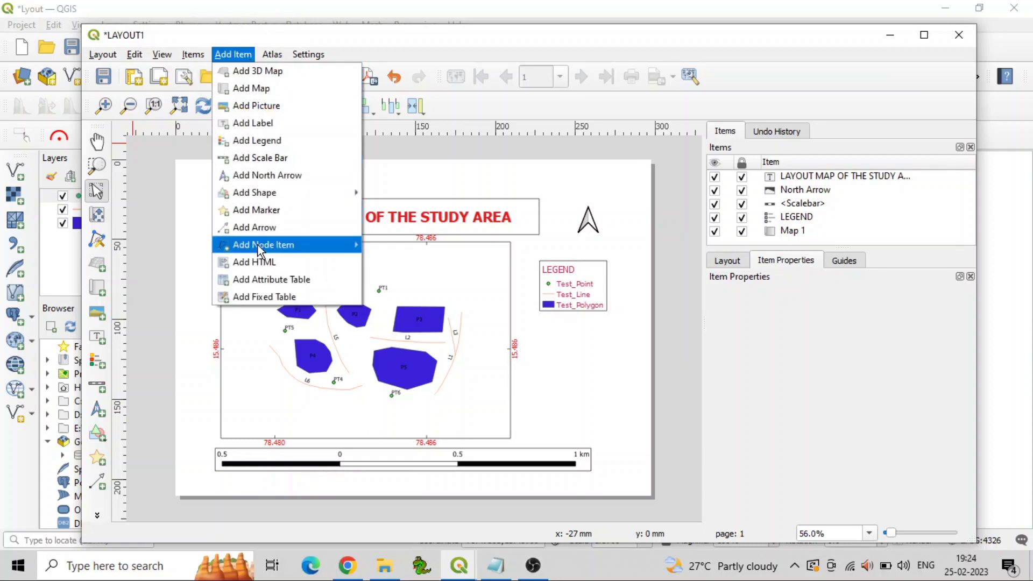
pyautogui.moveTo(259, 198)
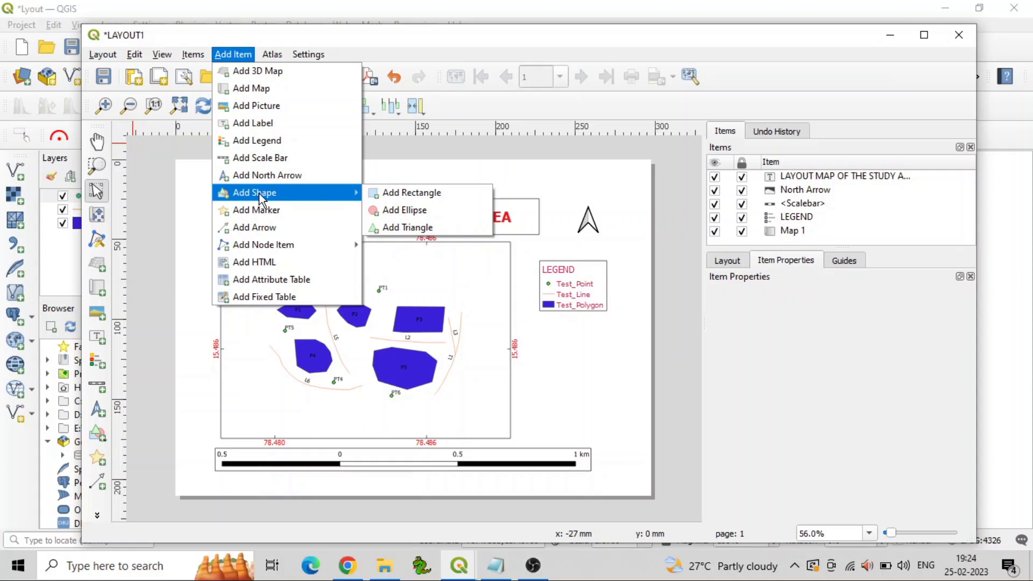
pyautogui.click(412, 192)
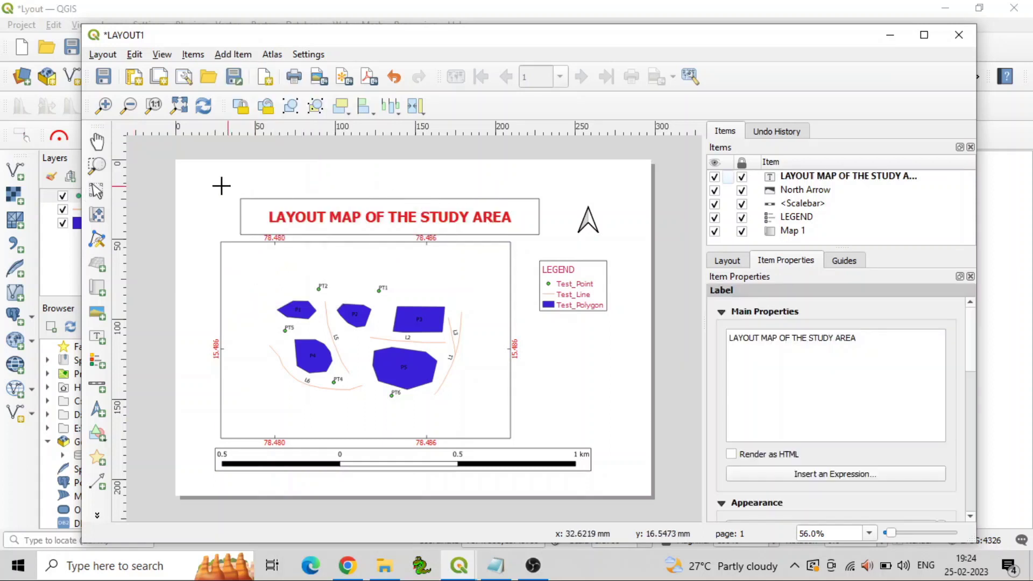
pyautogui.moveTo(199, 185); pyautogui.dragTo(625, 476)
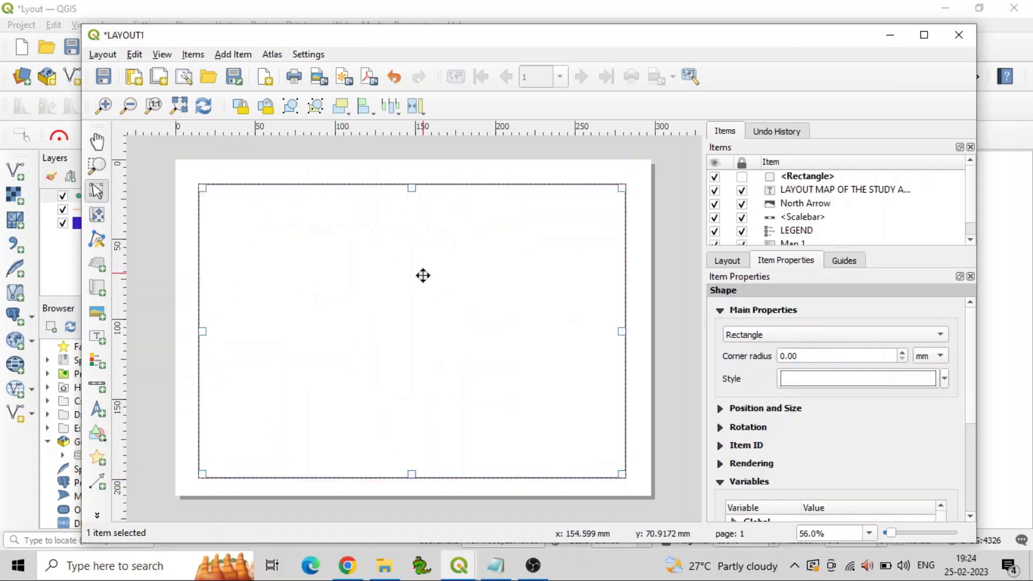
pyautogui.click(346, 110)
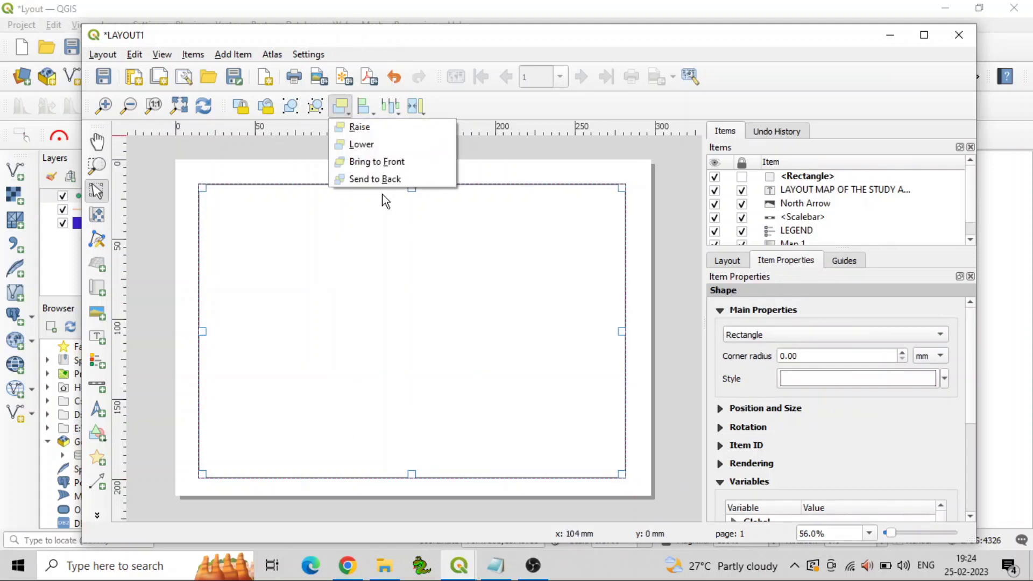
pyautogui.click(381, 179)
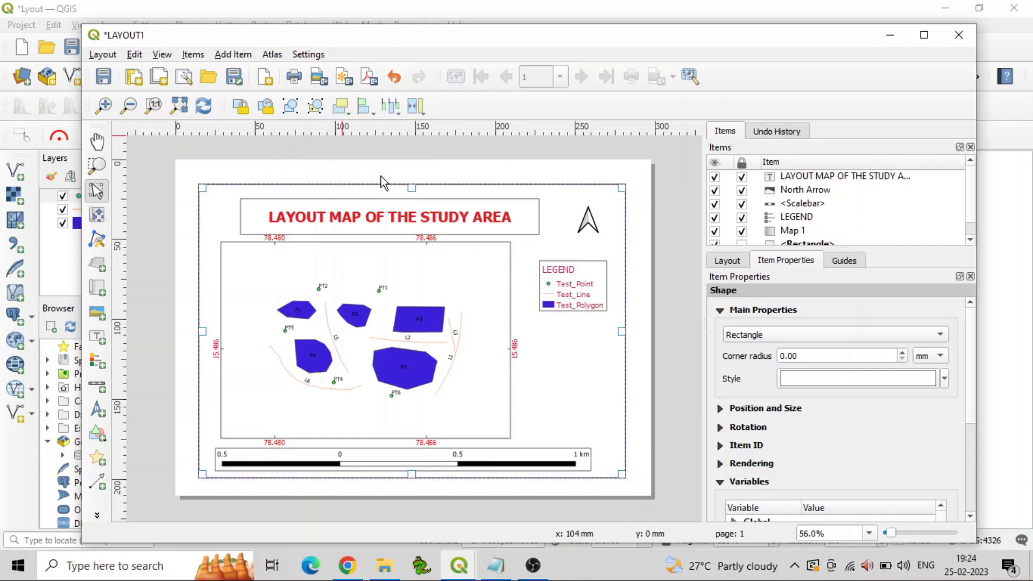
# Extend the border rectangle's right and bottom edges slightly outward and lock the rectangle
pyautogui.click(972, 242)
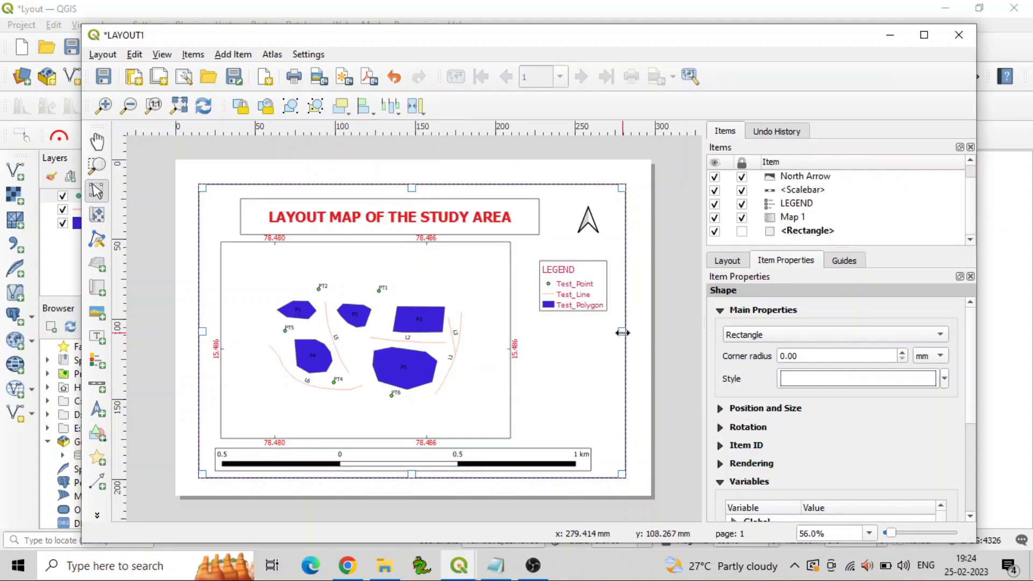
pyautogui.moveTo(623, 333); pyautogui.dragTo(626, 332)
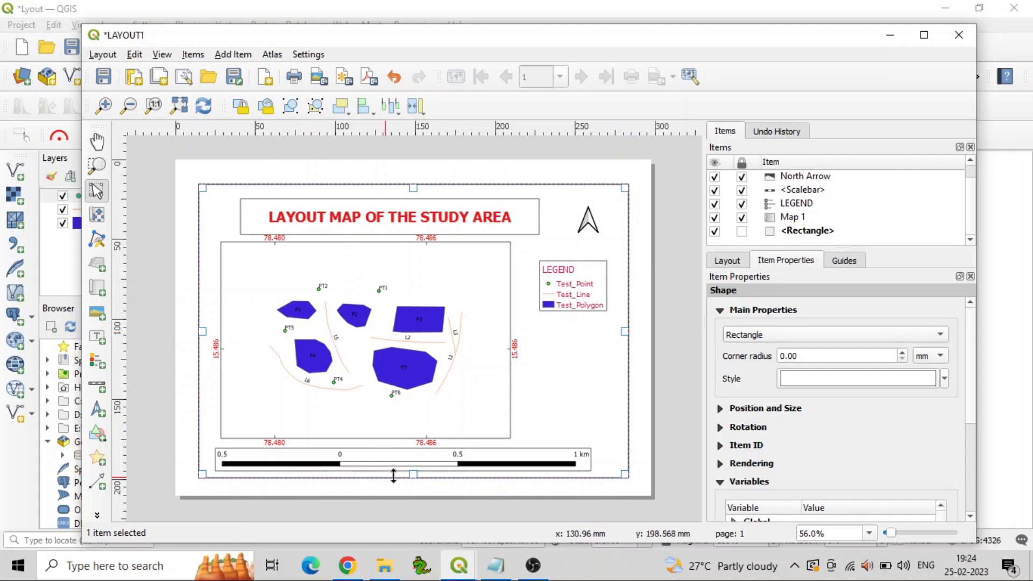
pyautogui.moveTo(410, 474); pyautogui.dragTo(410, 478)
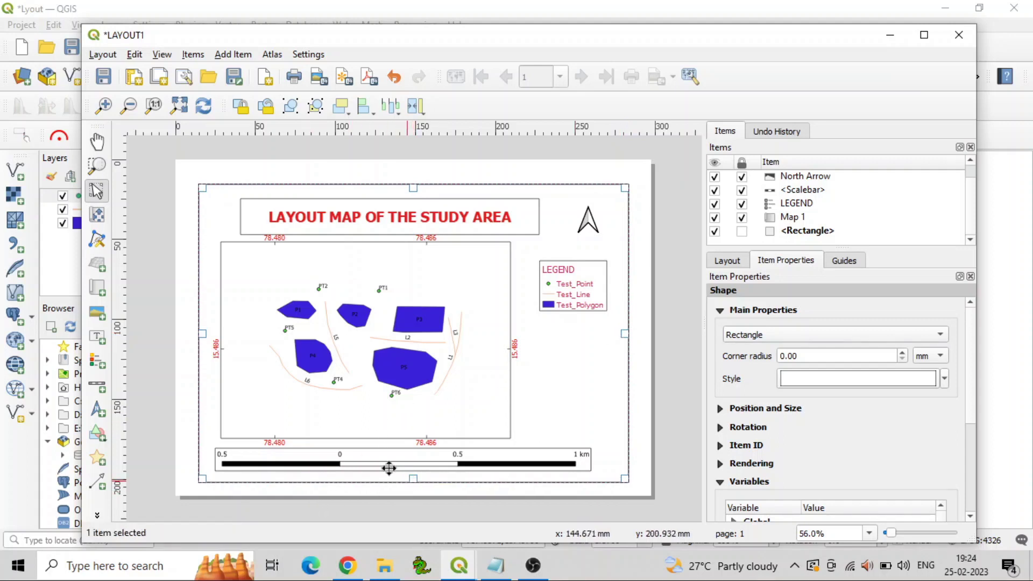
pyautogui.click(741, 231)
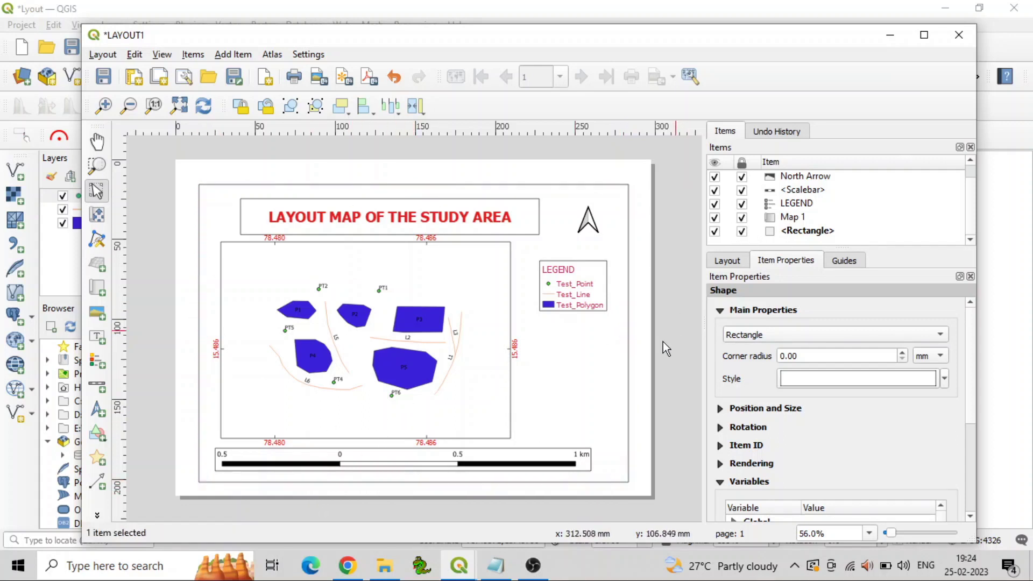
pyautogui.click(642, 341)
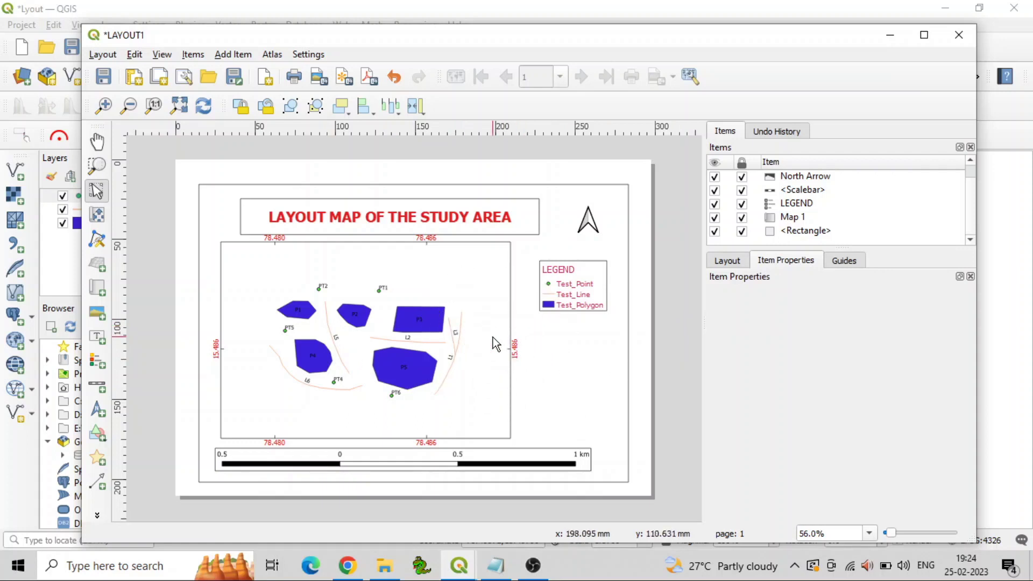
# Start exporting the layout as PDF and choose the folder MSR-GEOSPATIAL-SOLUTIONS\QGIS_Layout on drive D: as its destination
pyautogui.click(103, 54)
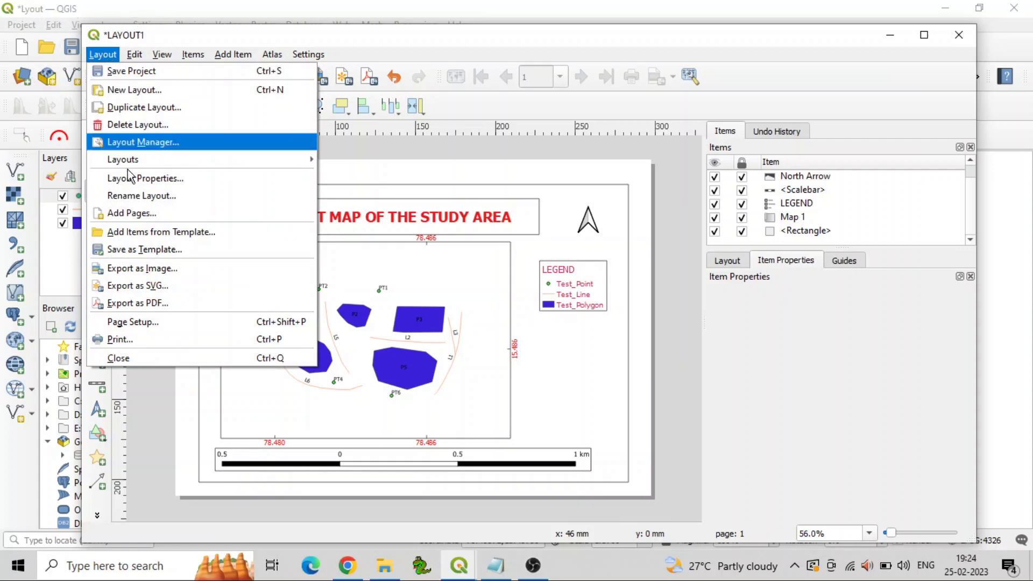
pyautogui.click(163, 303)
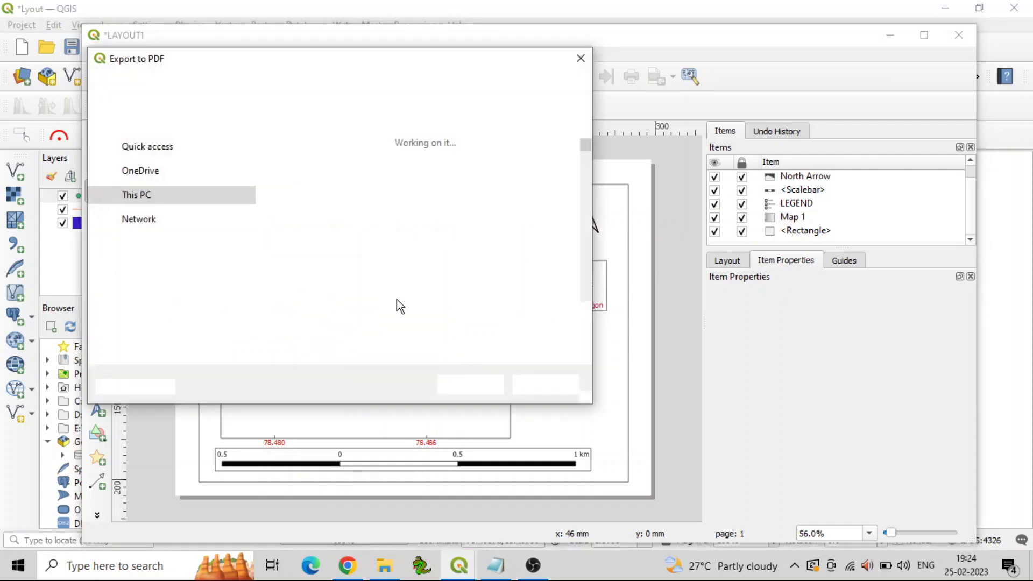
pyautogui.moveTo(222, 58); pyautogui.dragTo(323, 65)
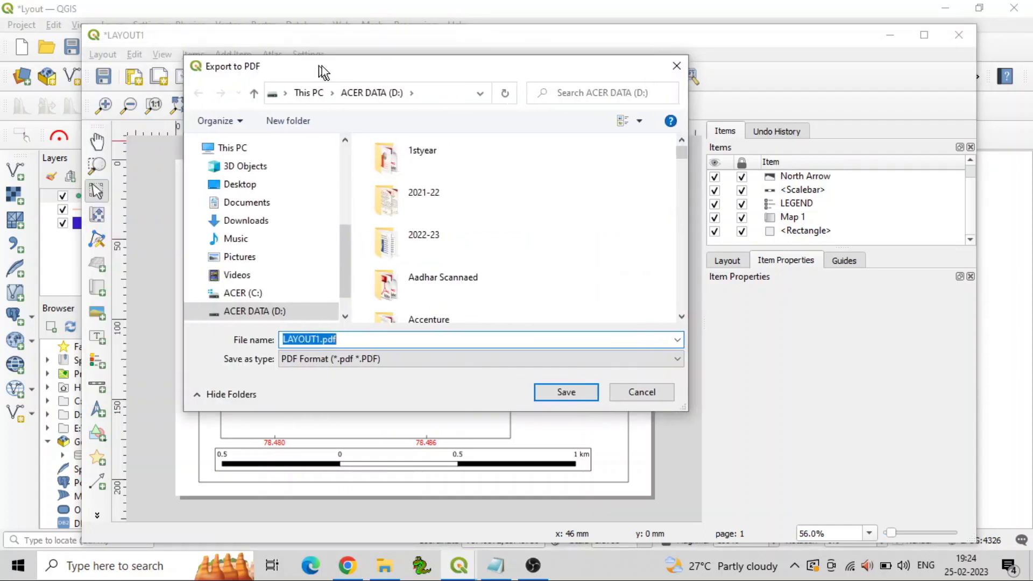
pyautogui.click(452, 270)
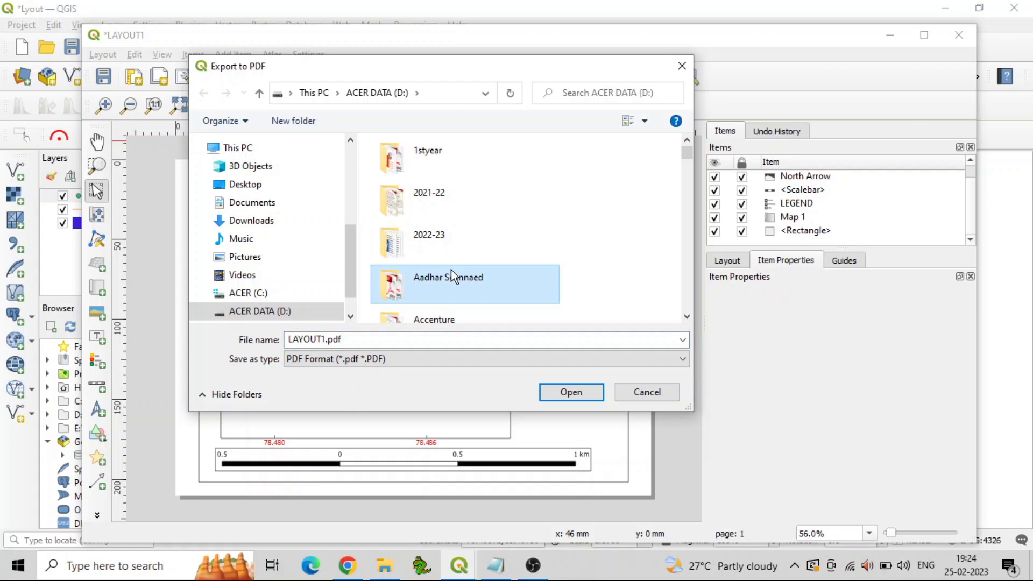
pyautogui.press('m')
pyautogui.press('s')
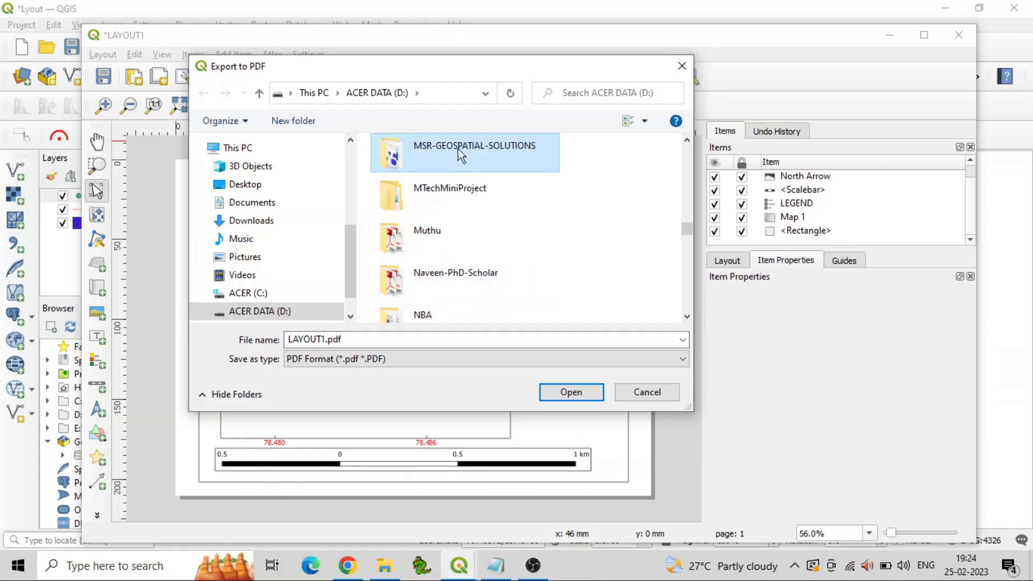
pyautogui.doubleClick(457, 149)
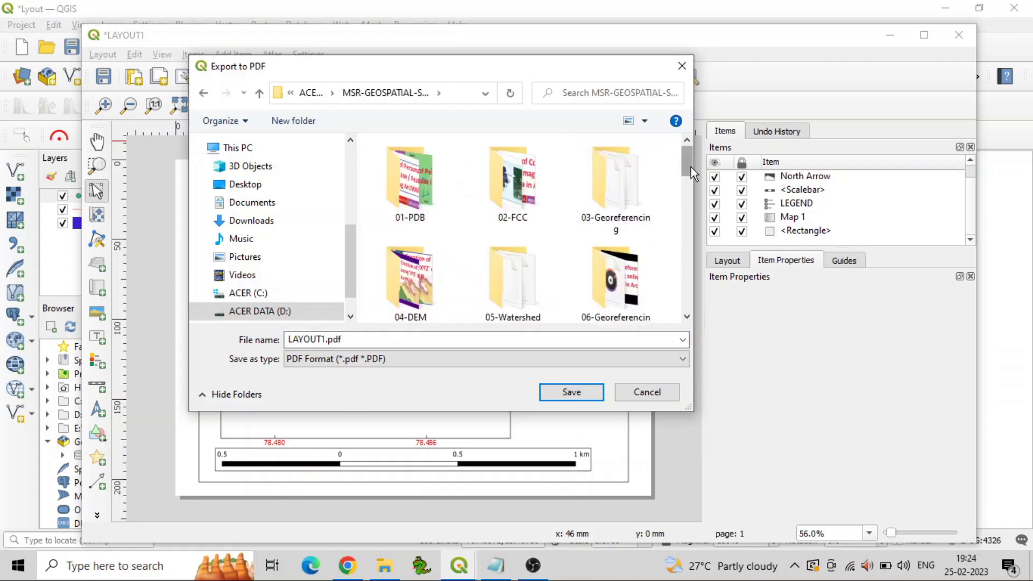
pyautogui.moveTo(691, 167); pyautogui.dragTo(713, 284)
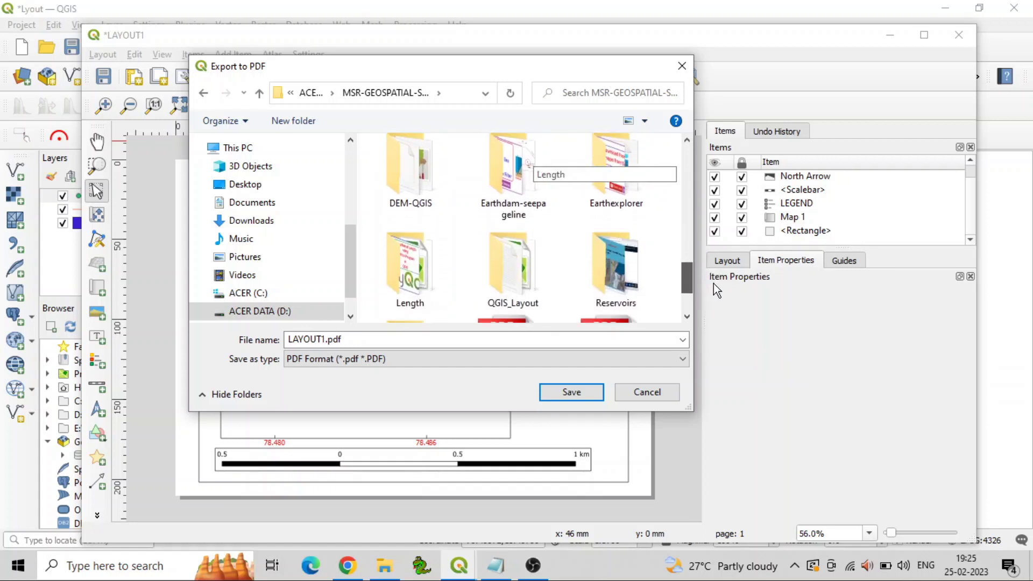
pyautogui.doubleClick(521, 265)
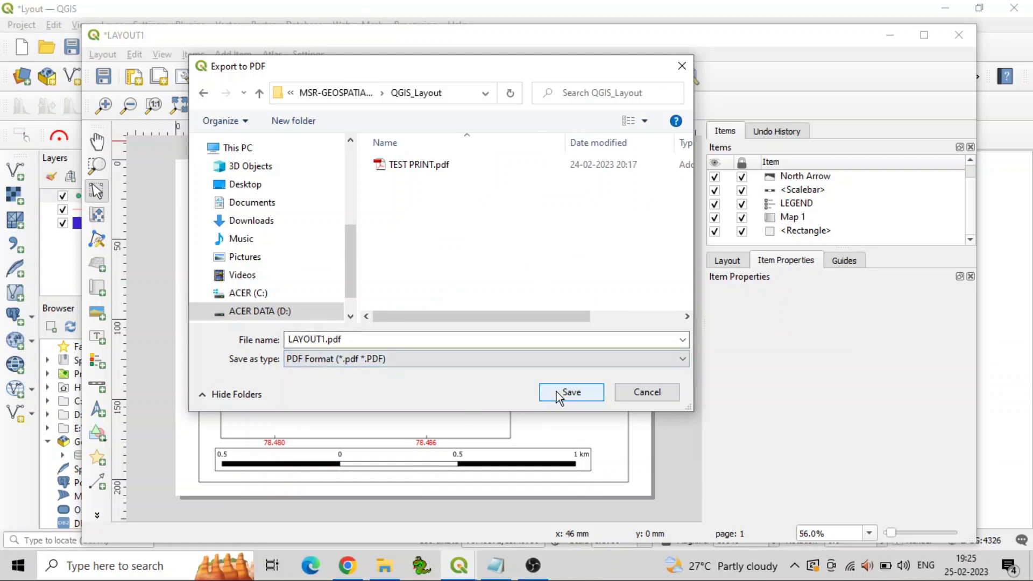
# Save the export as LAYOUT1.pdf, keeping the default PDF export options
pyautogui.click(349, 340)
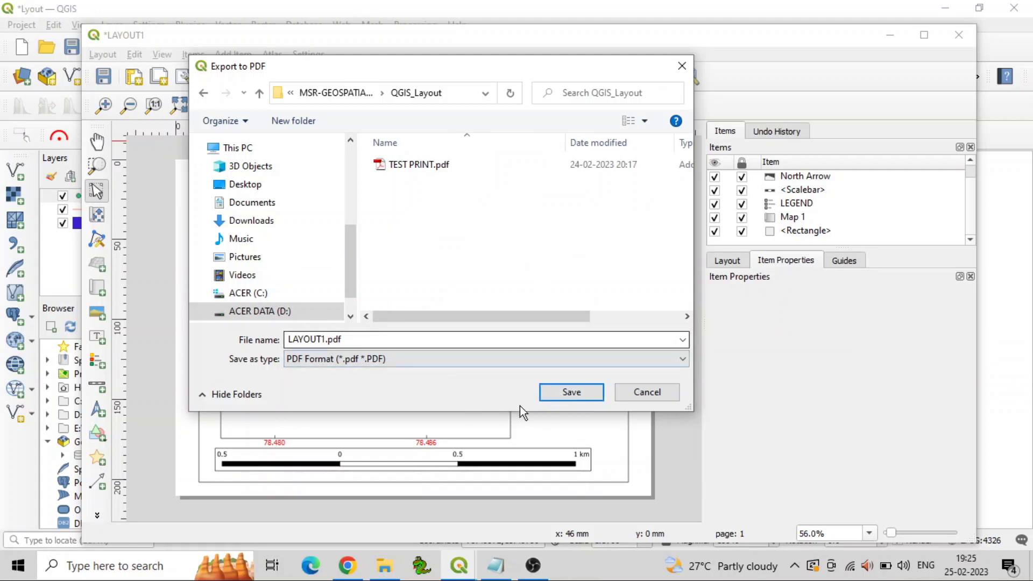
pyautogui.click(569, 394)
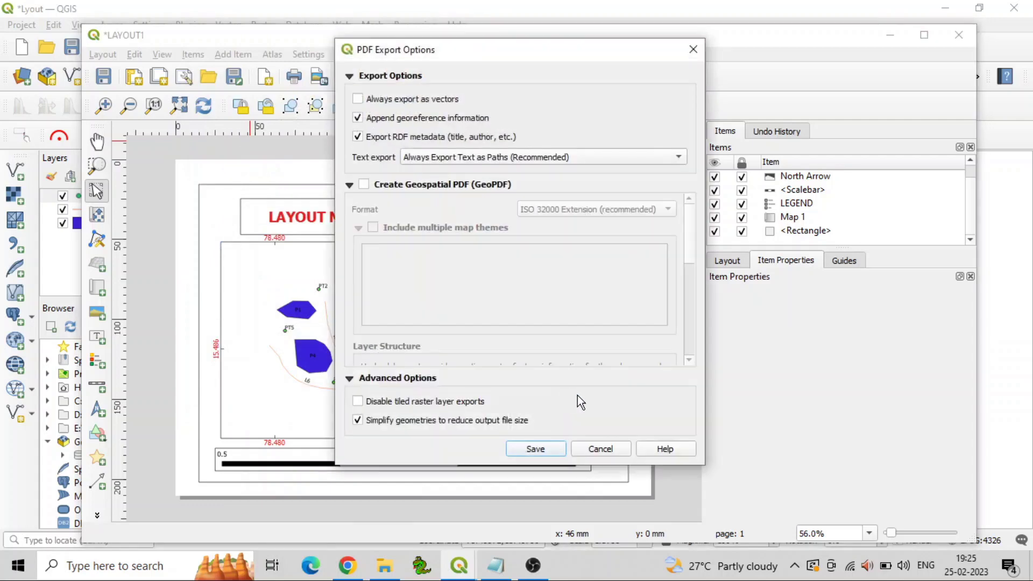
pyautogui.click(535, 449)
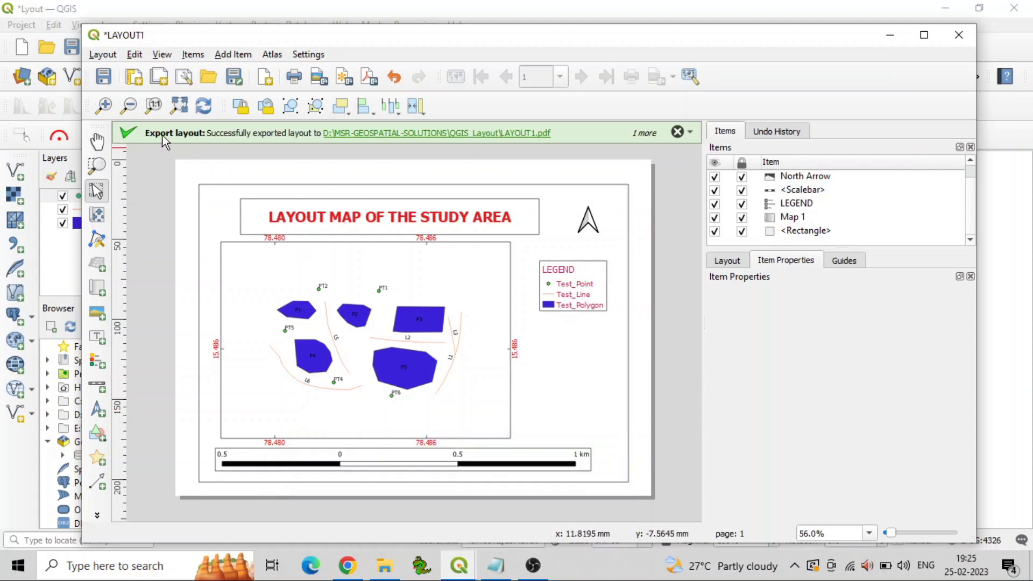
# Open the export folder in File Explorer and view LAYOUT1.pdf in Adobe Acrobat to check the printed layout
pyautogui.click(483, 133)
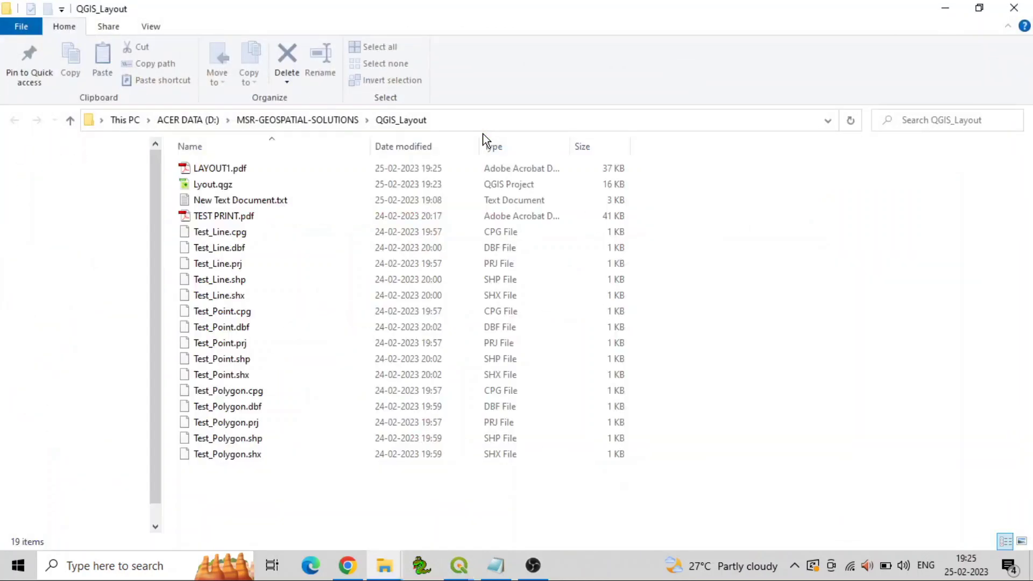
pyautogui.click(247, 169)
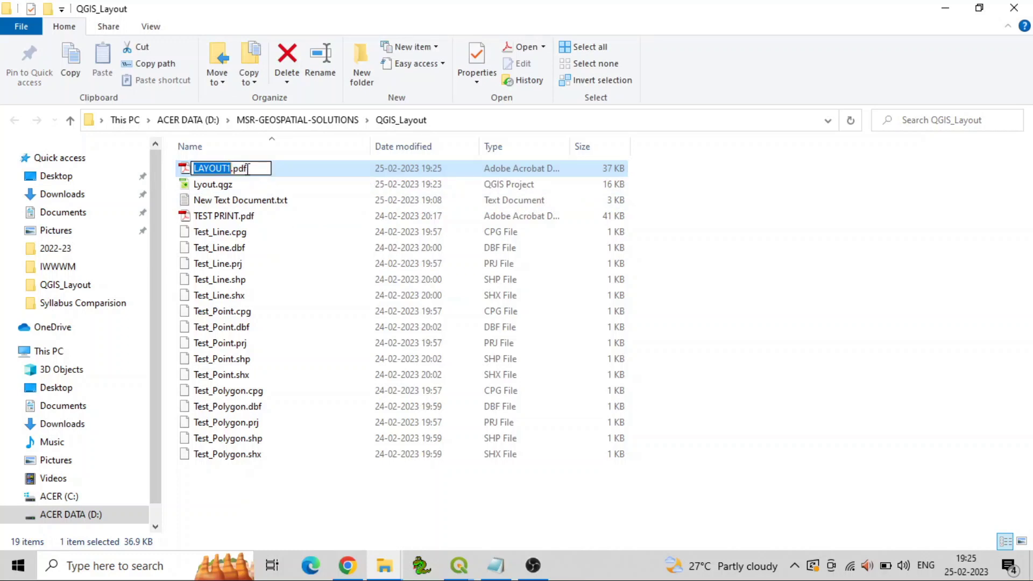
pyautogui.click(288, 171)
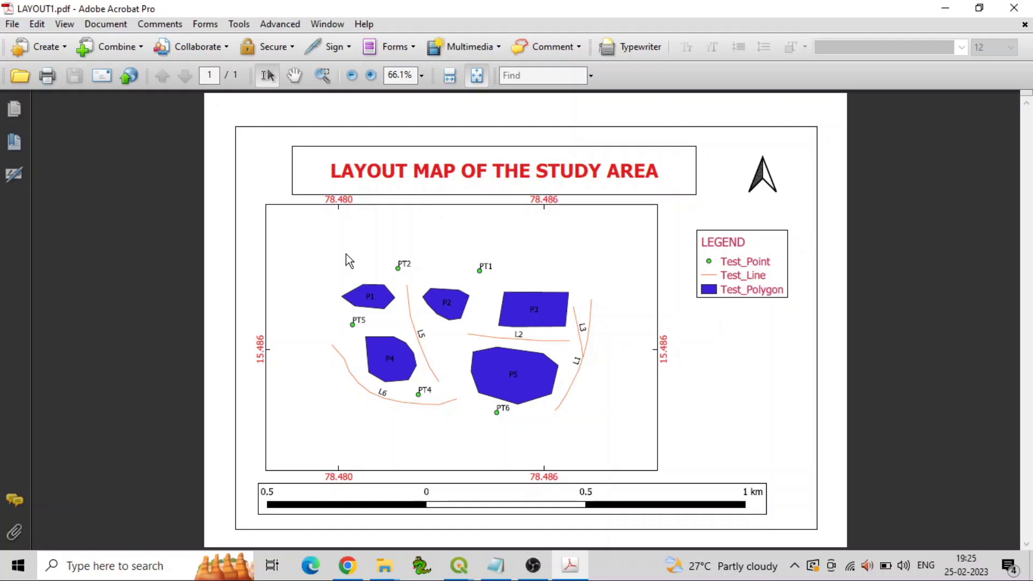
pyautogui.scroll(-1, 452, 309)
pyautogui.scroll(1, 507, 329)
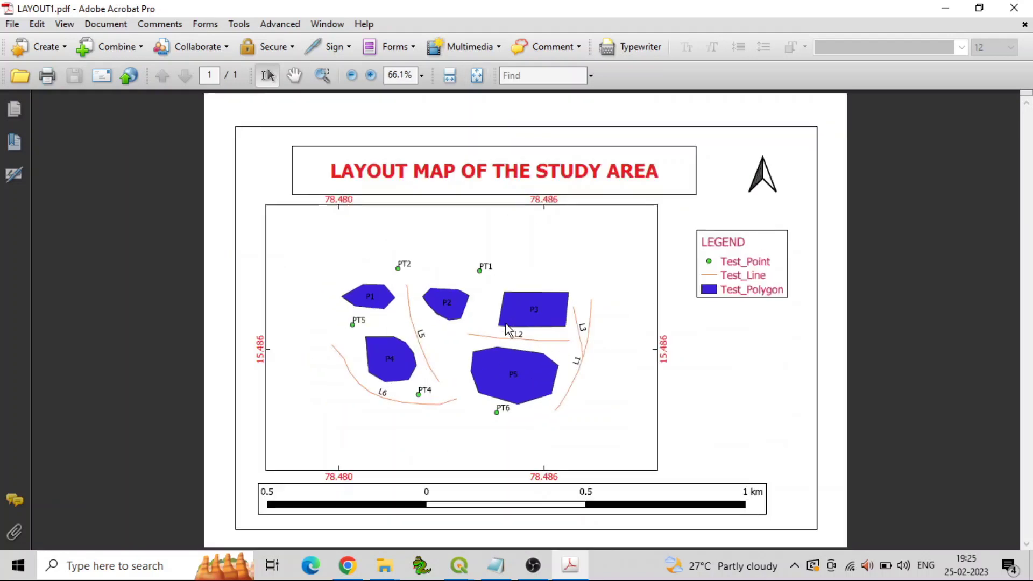